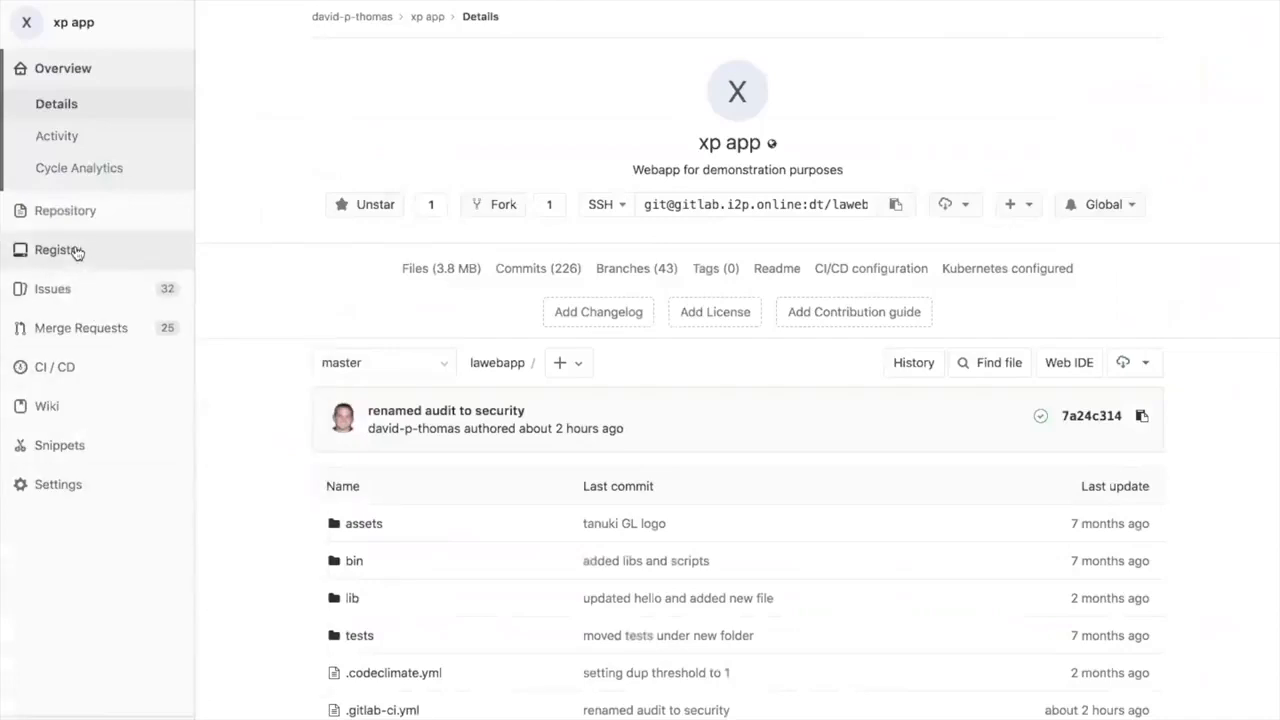
Step: Open the project's CI/CD Environments page and compare when production and staging were last updated
mouse_move(77, 224)
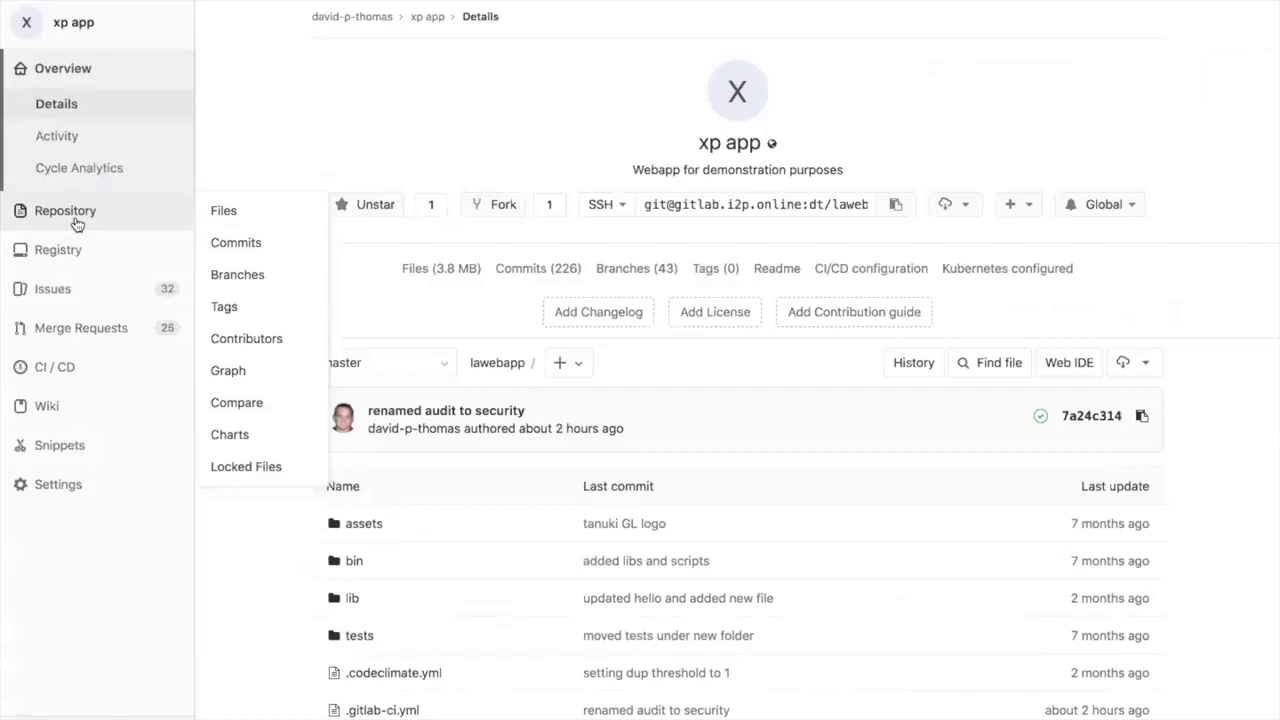
mouse_move(63, 289)
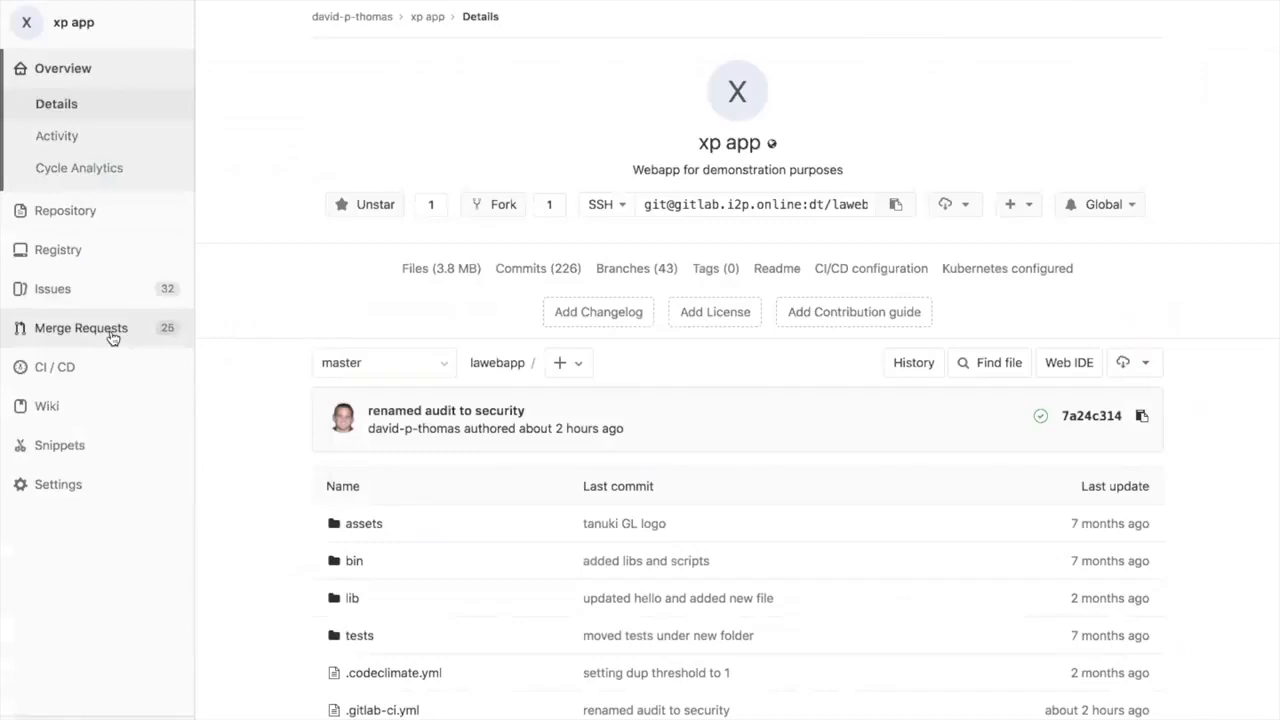
mouse_move(113, 369)
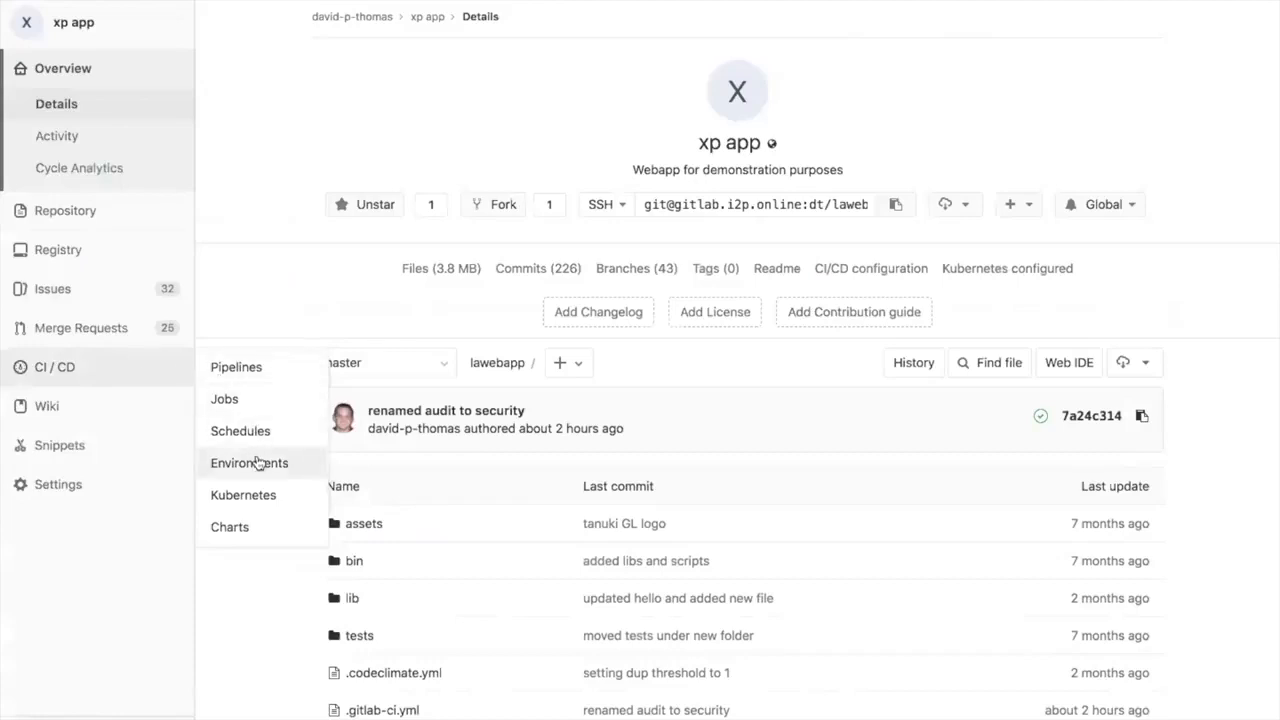
click(257, 463)
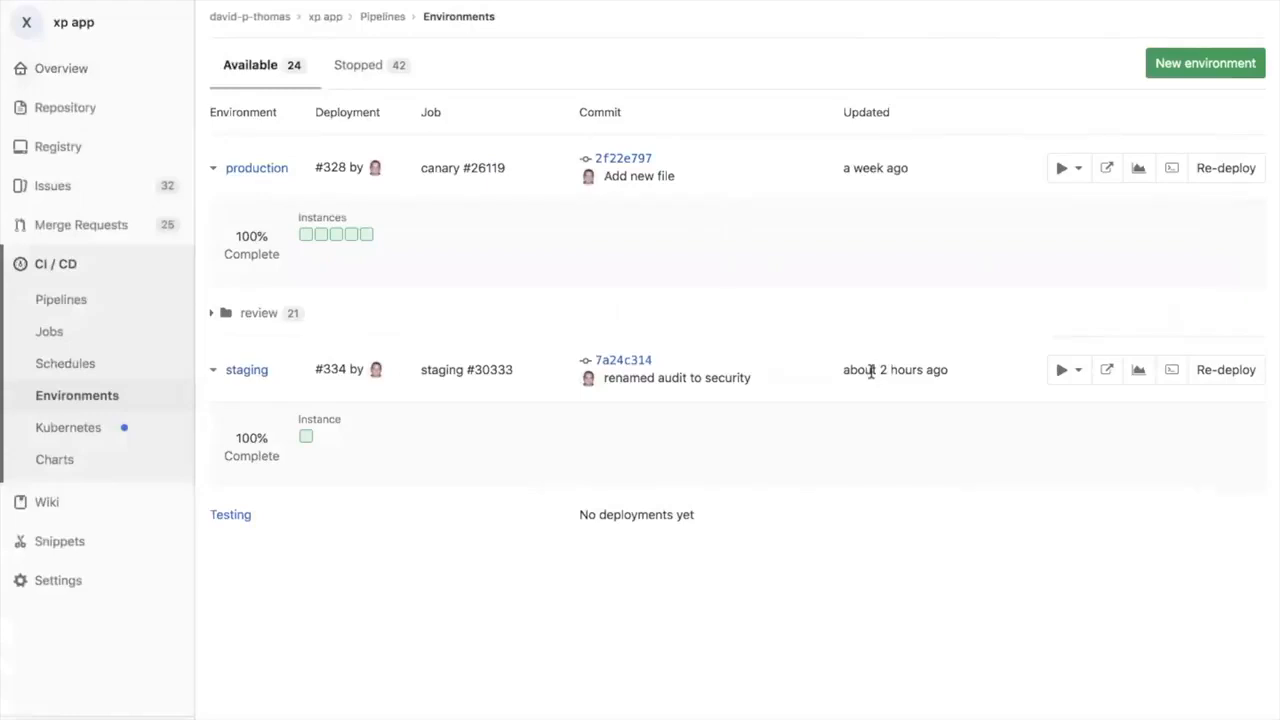
drag(842, 170, 899, 172)
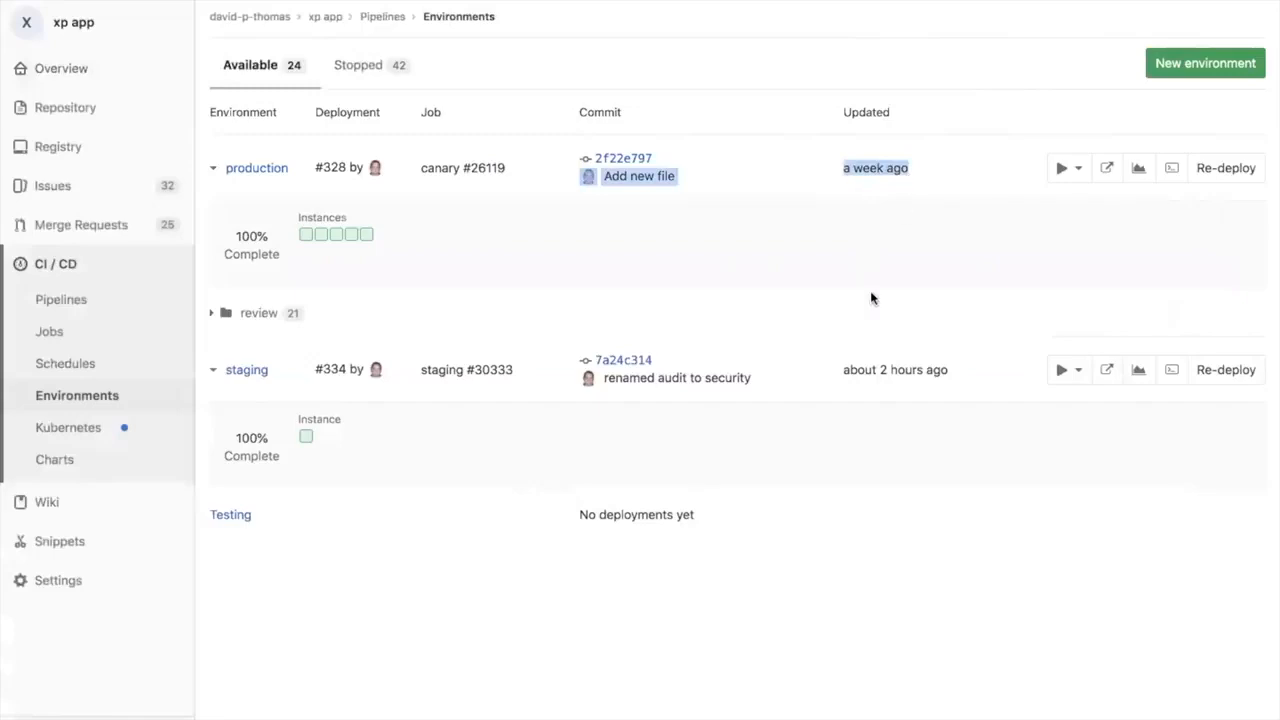
click(844, 468)
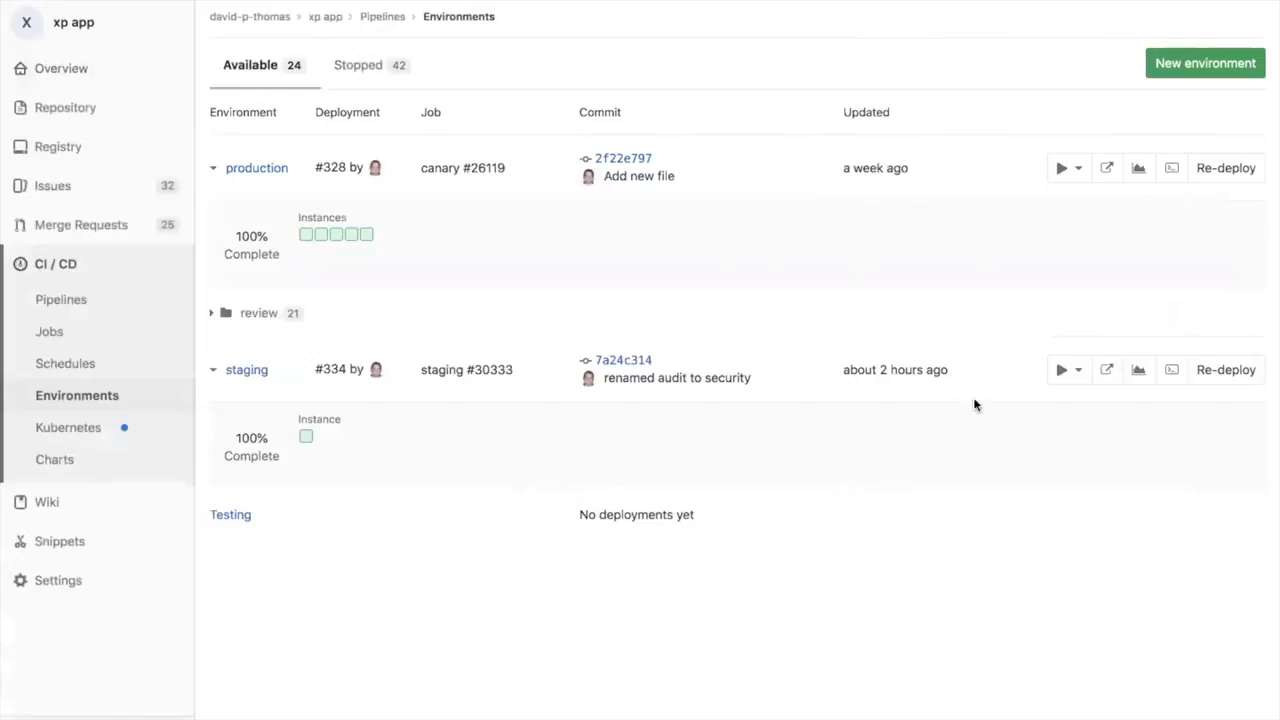
Step: View the live staging deployment of the web app and return to the Environments page
click(1108, 371)
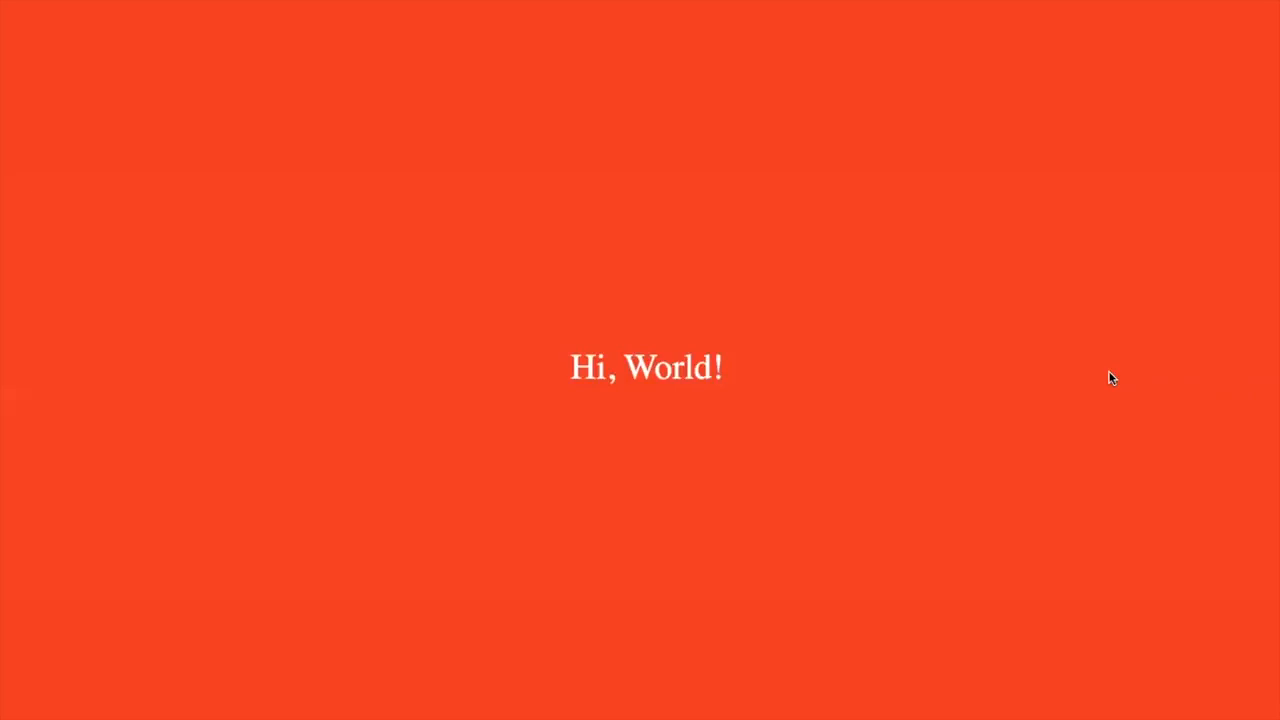
mouse_move(960, 1)
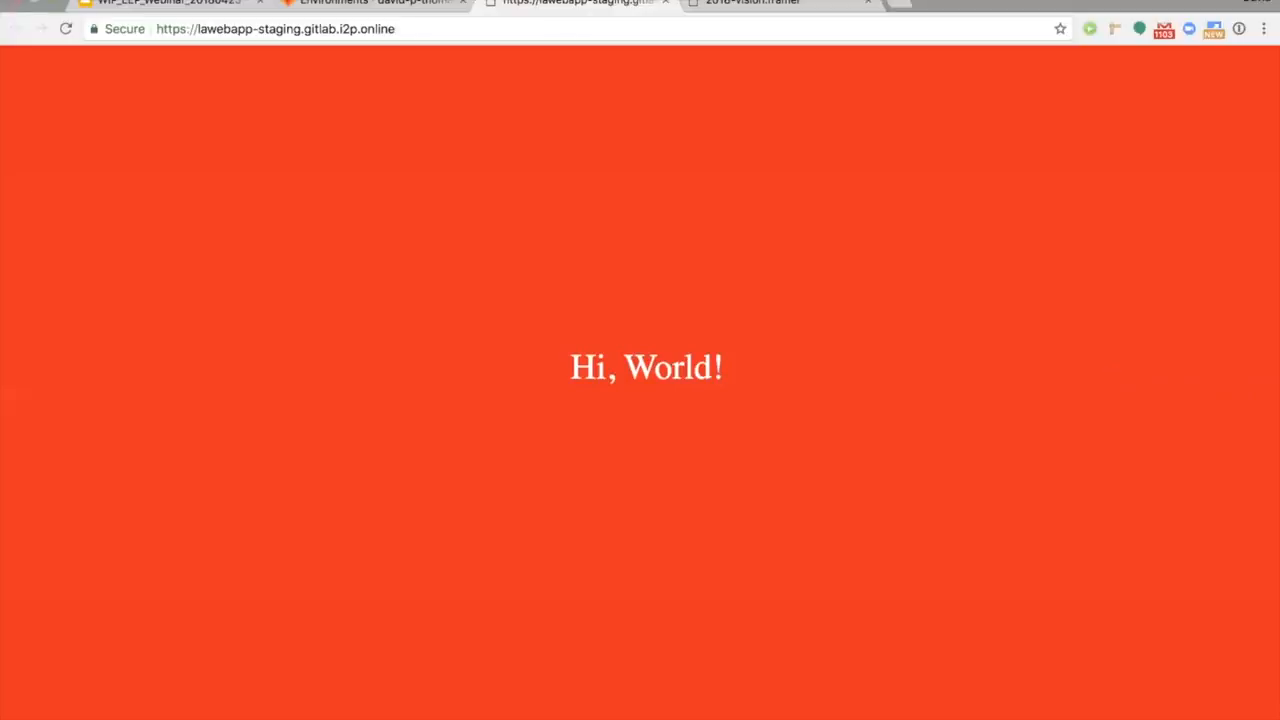
click(398, 8)
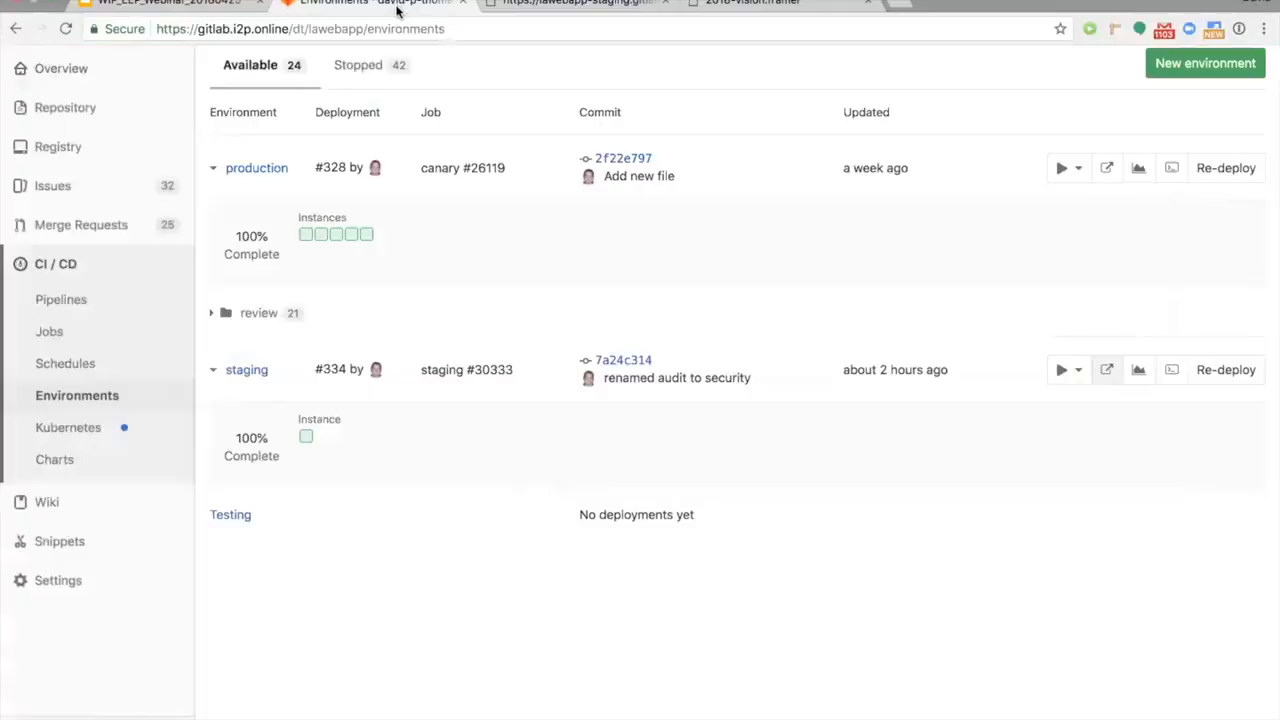
Step: Open the project's issue list and review the open issues, including the milestone date of Fix initial homepage message
mouse_move(125, 192)
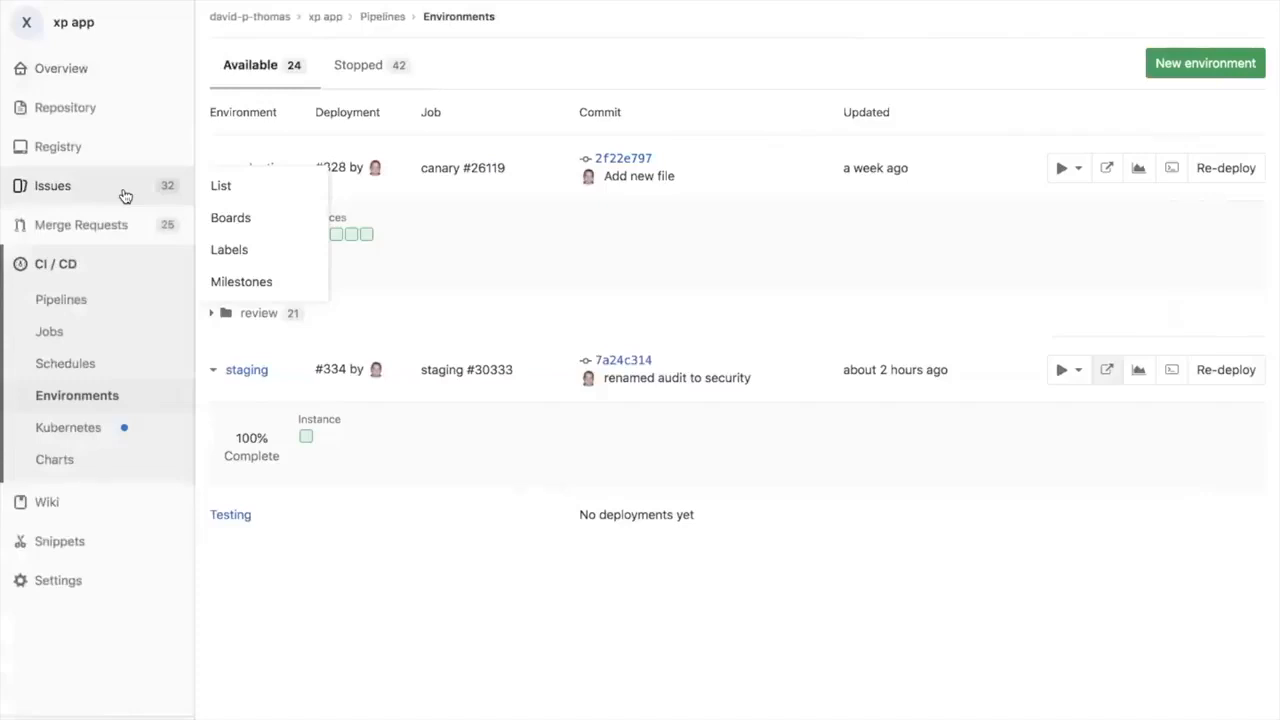
click(221, 188)
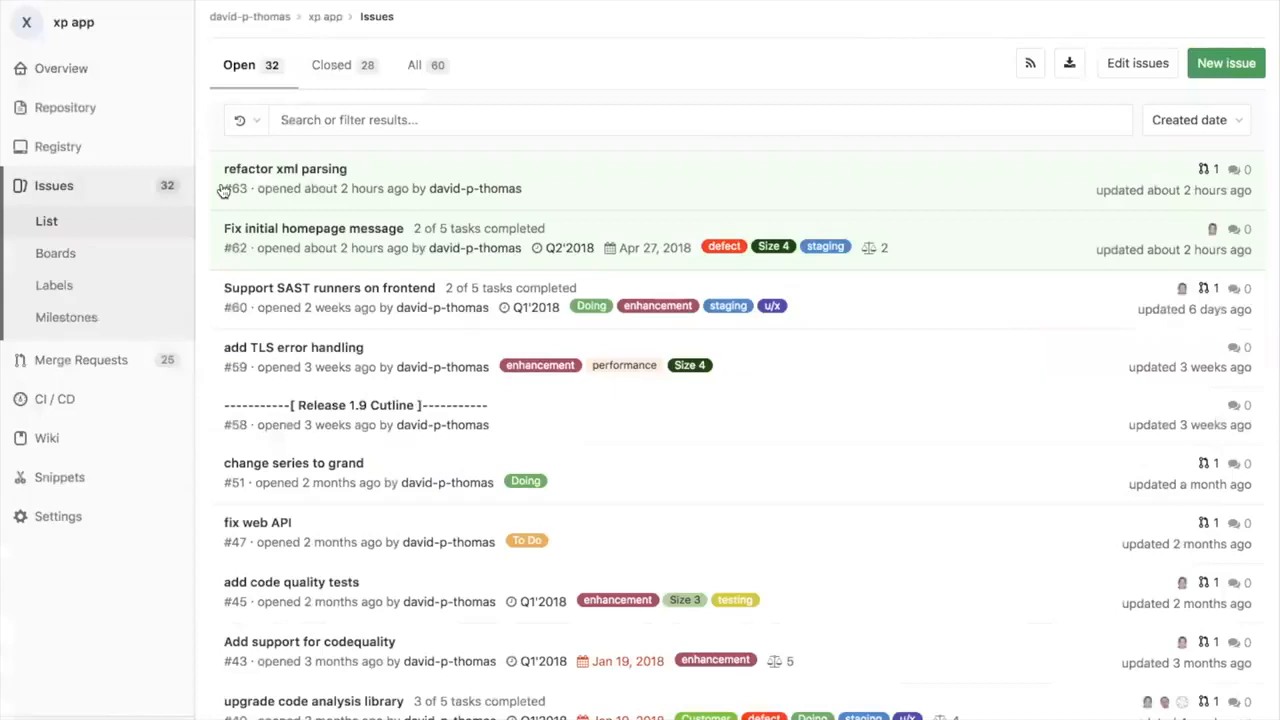
scroll(430, 250, down, 2)
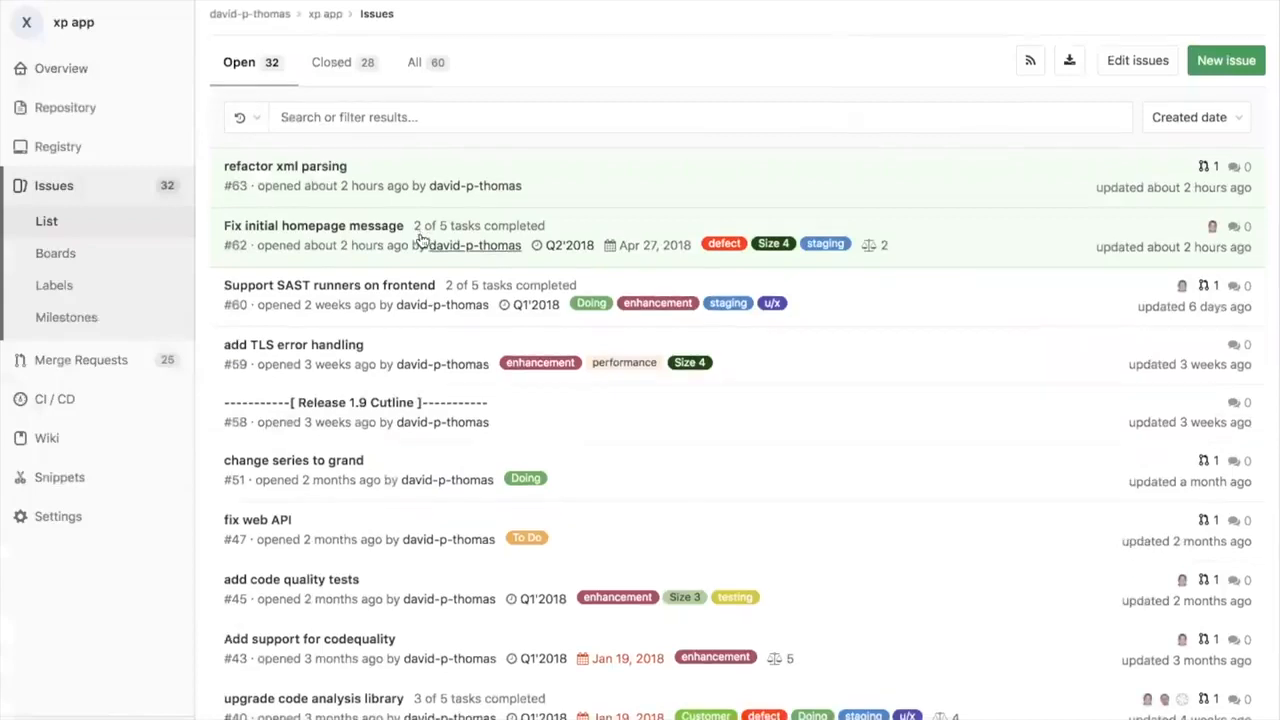
scroll(443, 250, down, 5)
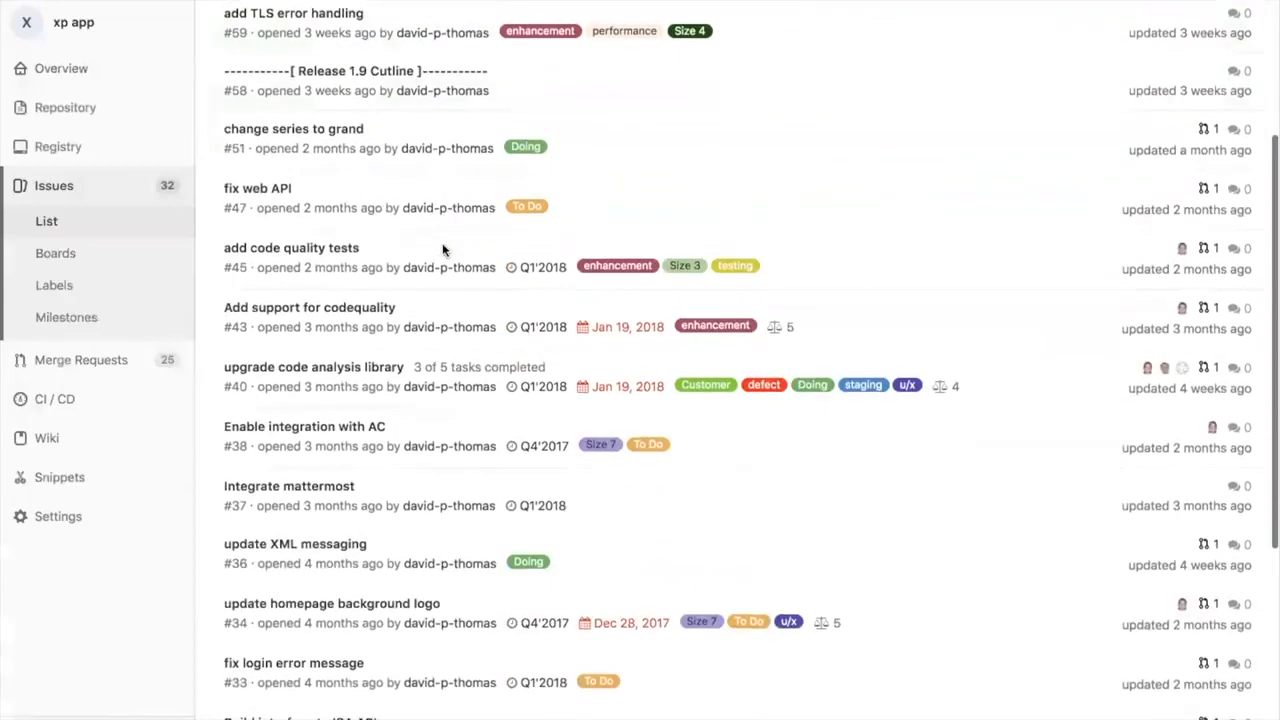
scroll(443, 250, up, 5)
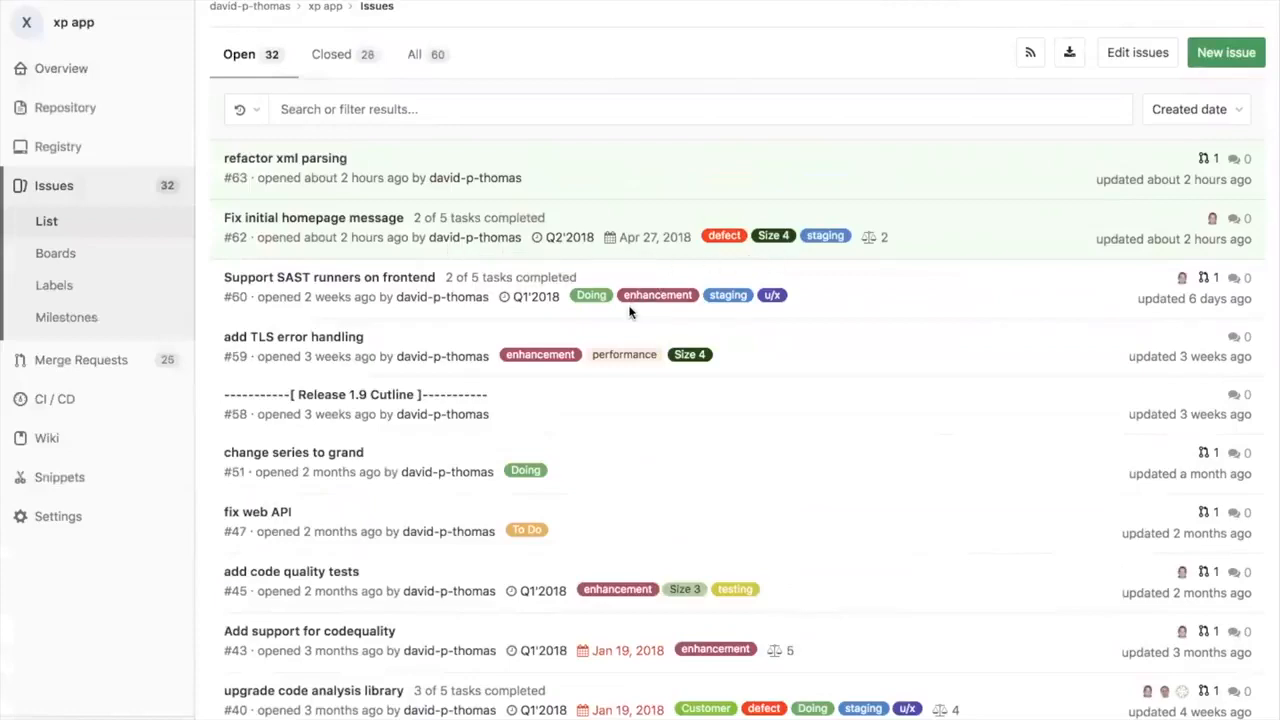
mouse_move(556, 244)
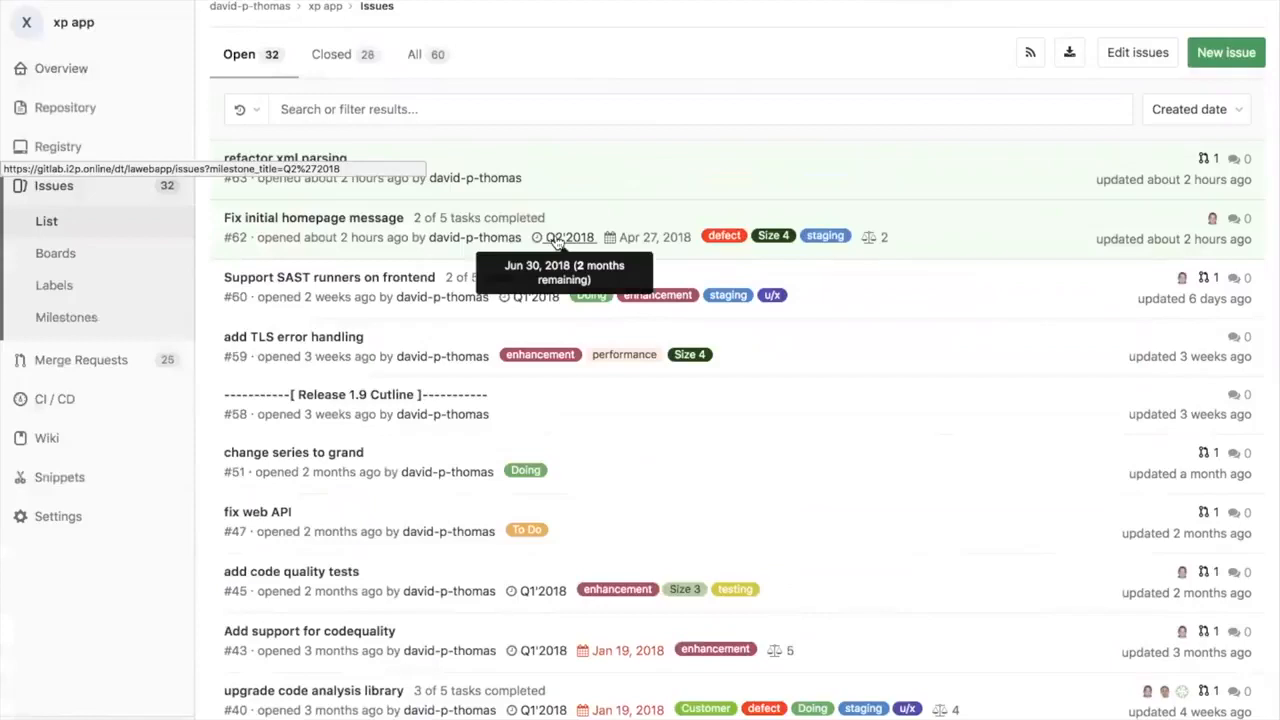
Step: Open the Development issue board, check which other boards are available, and look across its lists through Closed
click(136, 259)
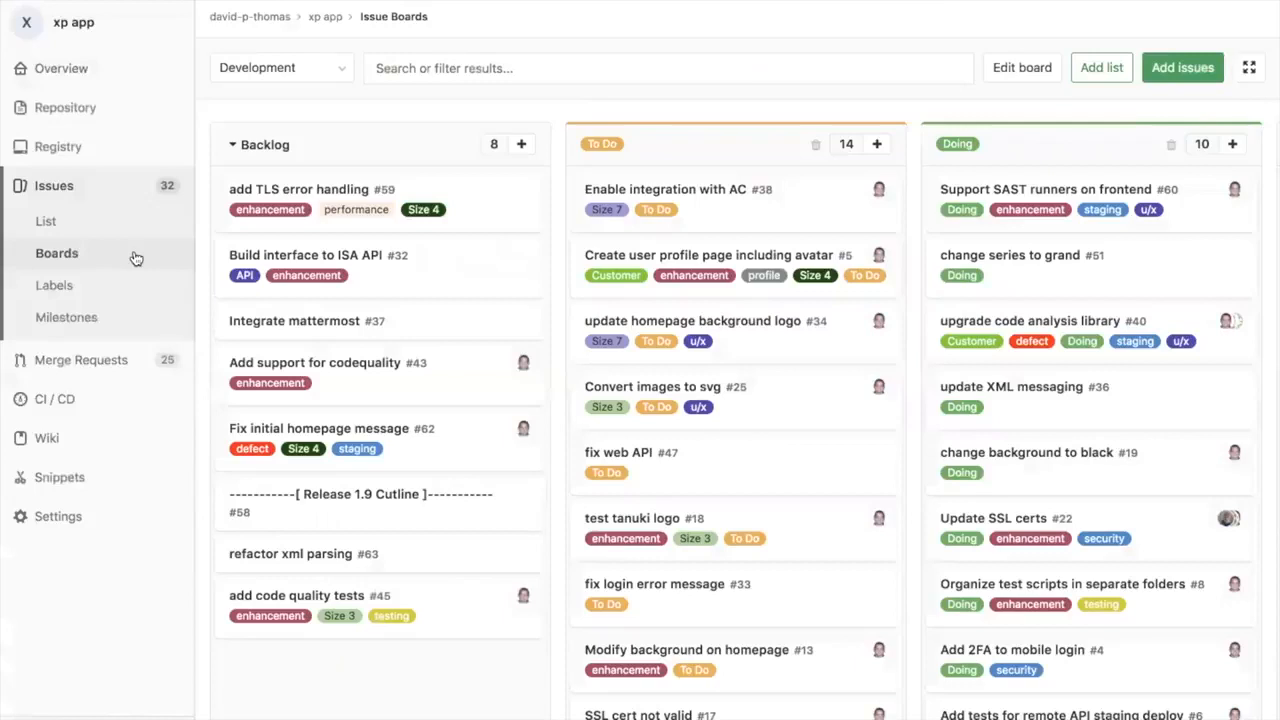
click(340, 67)
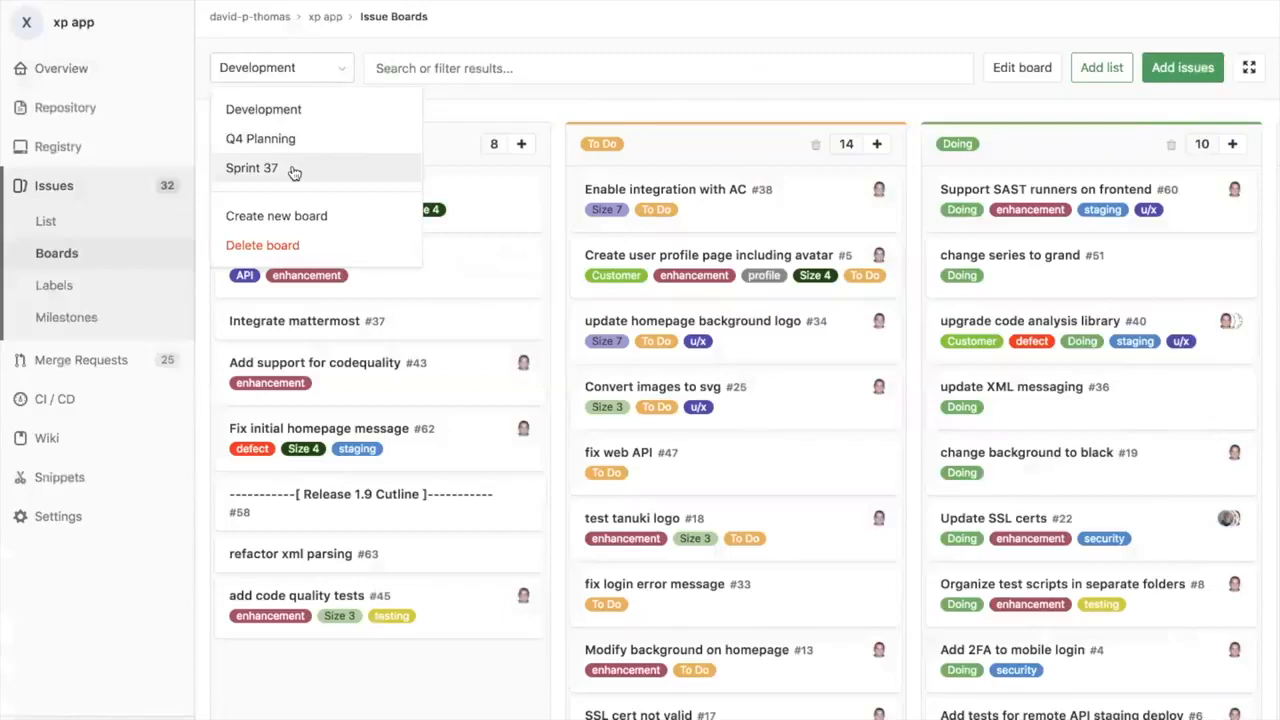
click(486, 119)
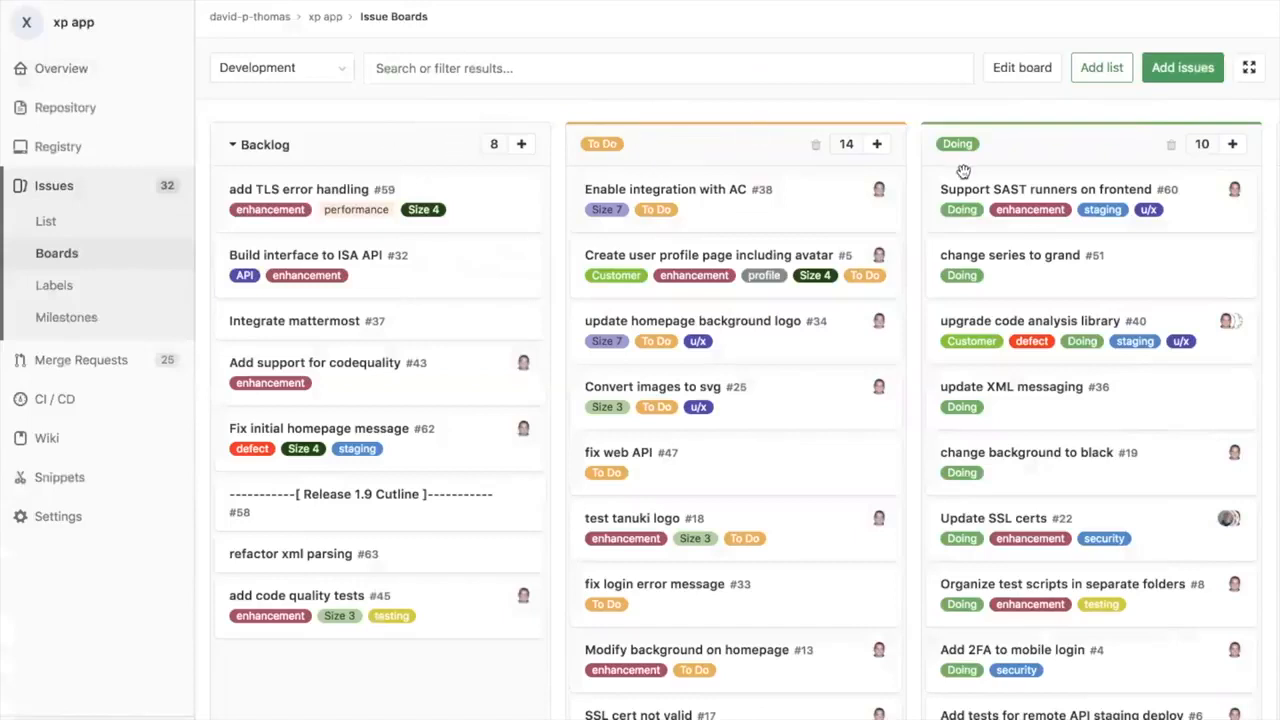
scroll(963, 172, right, 5)
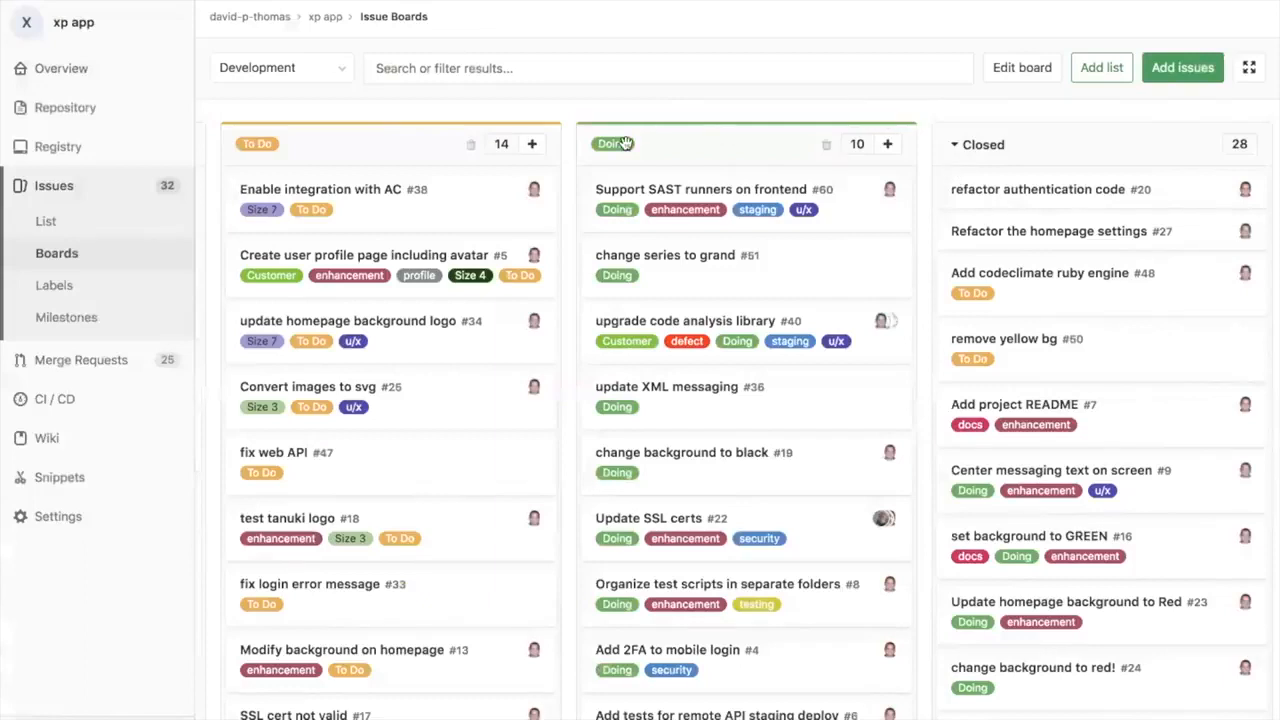
scroll(625, 143, left, 5)
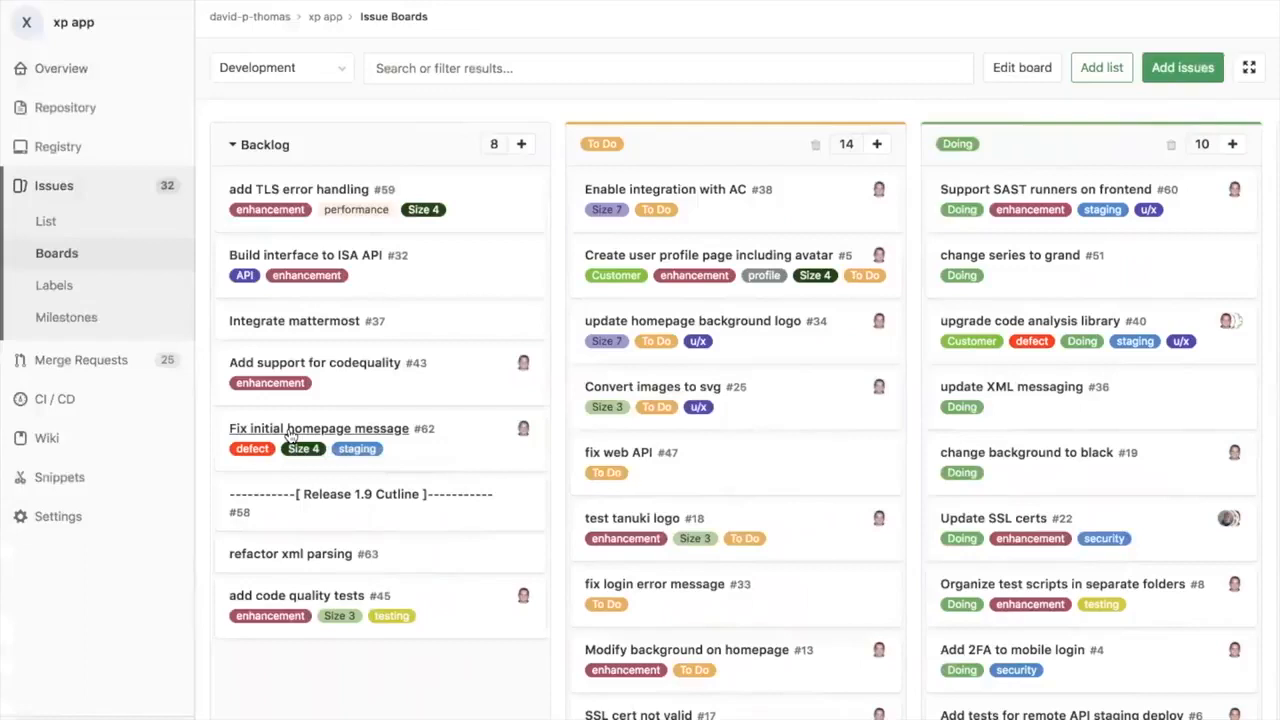
Step: Prioritize issue #62, Fix initial homepage message, at the top of Backlog and advance it through To Do into Doing
drag(464, 439, 476, 198)
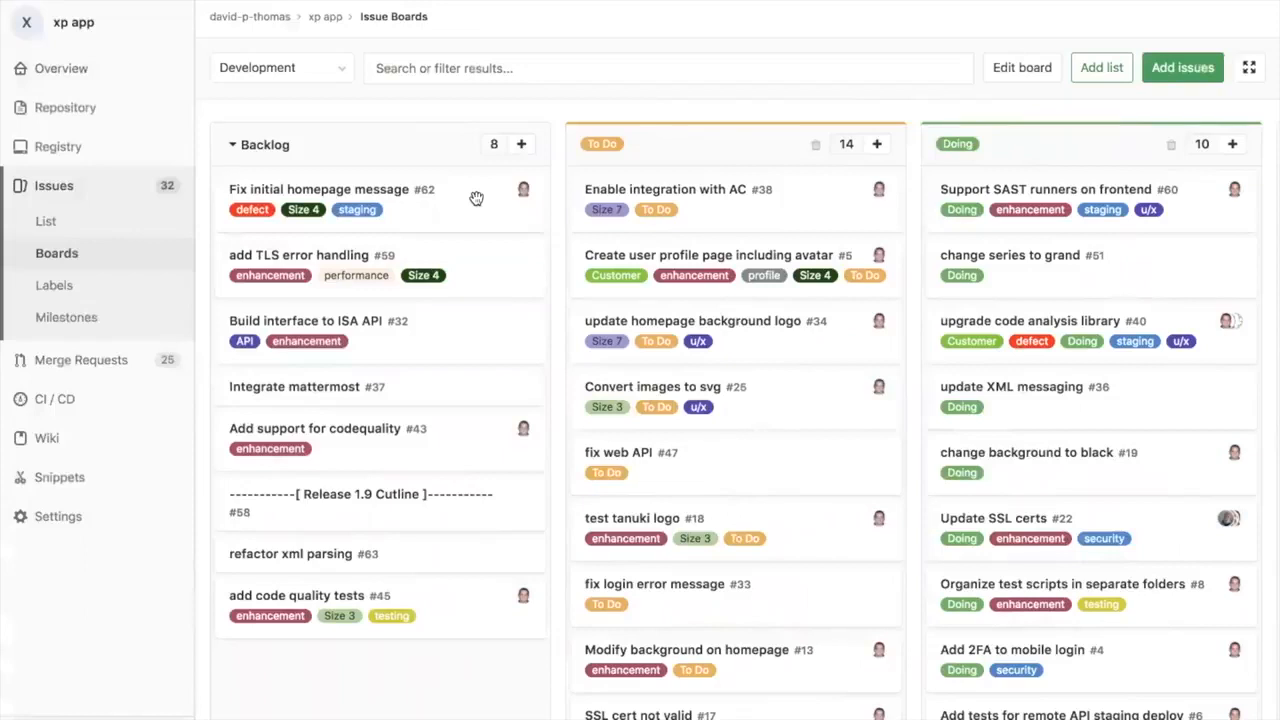
drag(474, 200, 786, 198)
scroll(786, 196, right, 5)
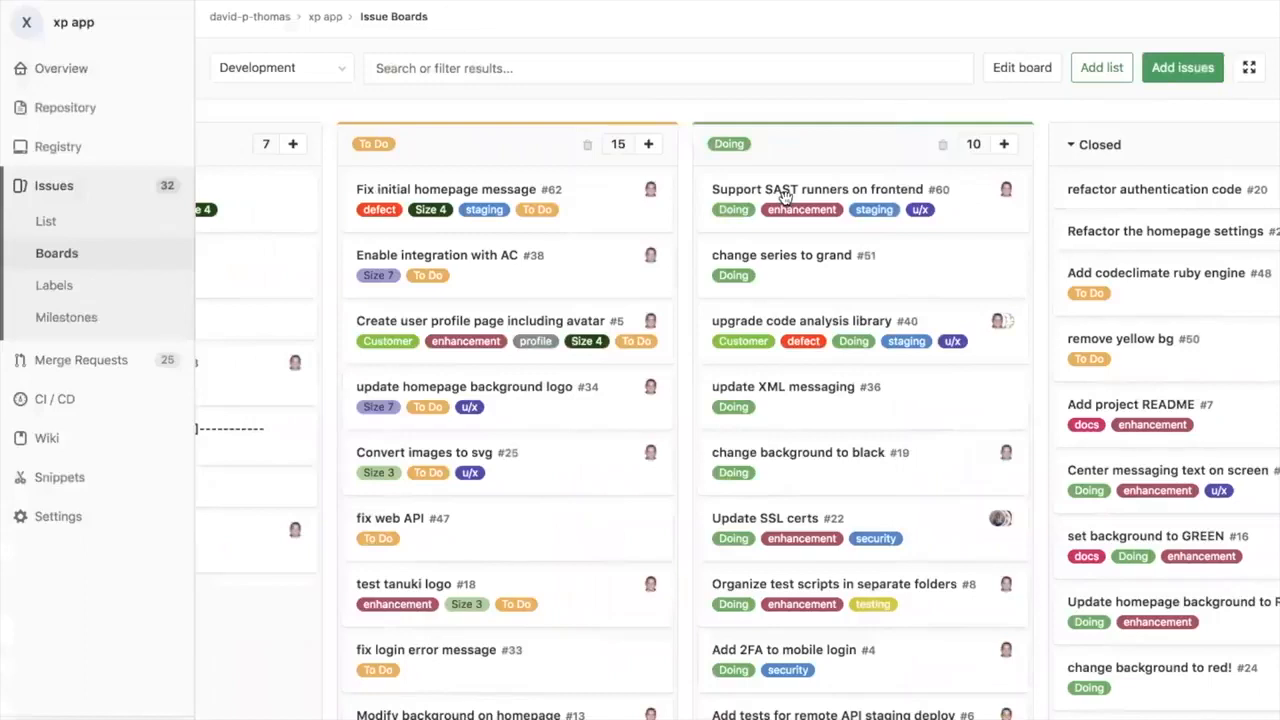
drag(617, 203, 974, 202)
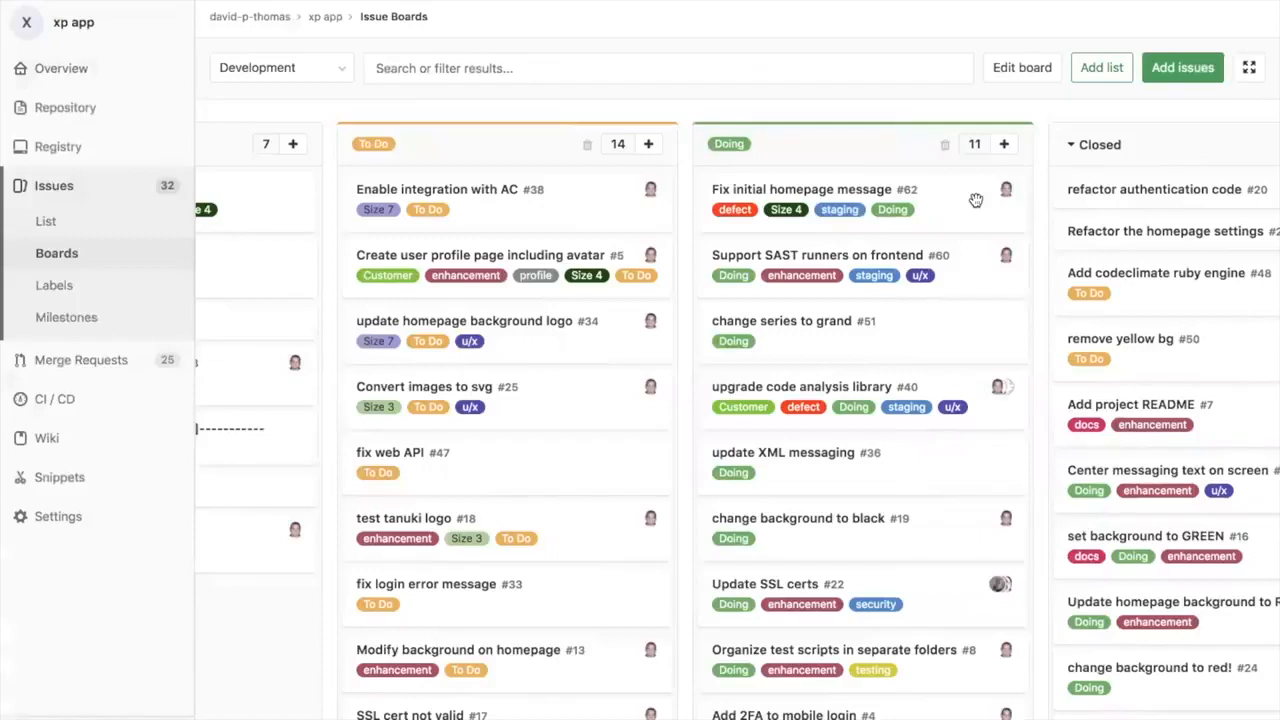
Step: Open the Fix initial homepage message issue and review its tasks, code fix suggestion, workflow diagram and example video
click(828, 192)
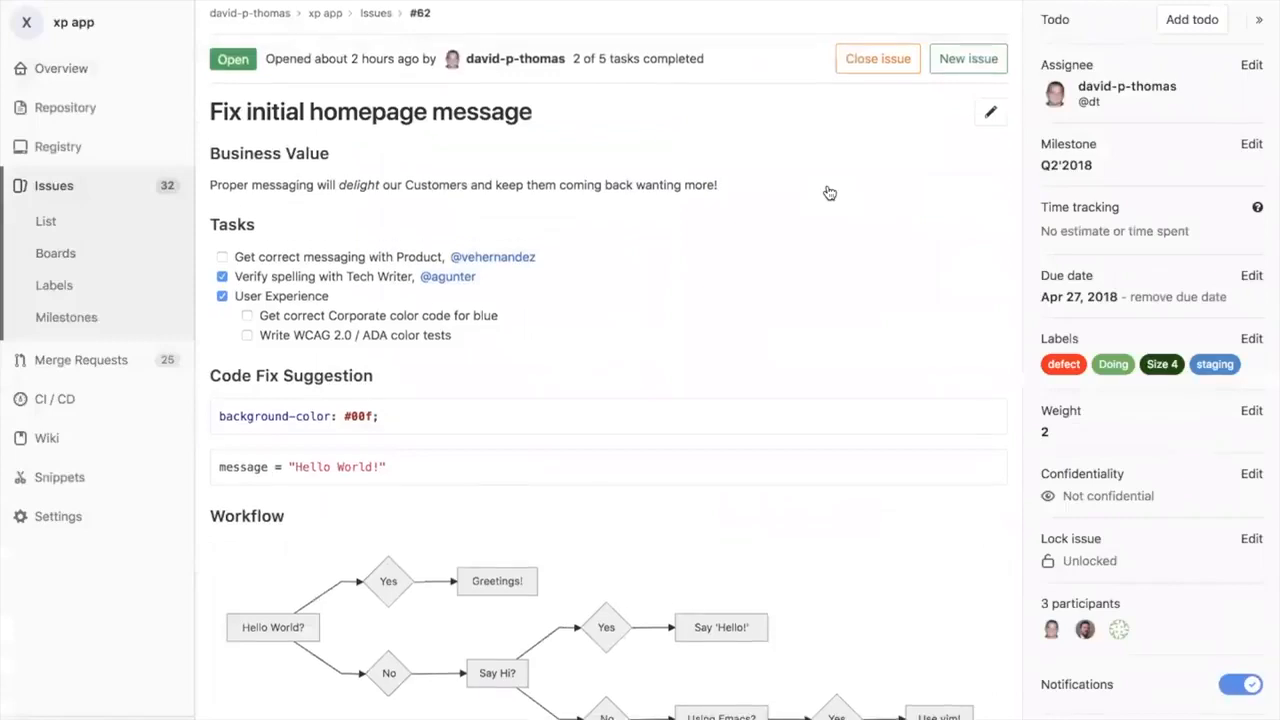
scroll(829, 193, down, 1)
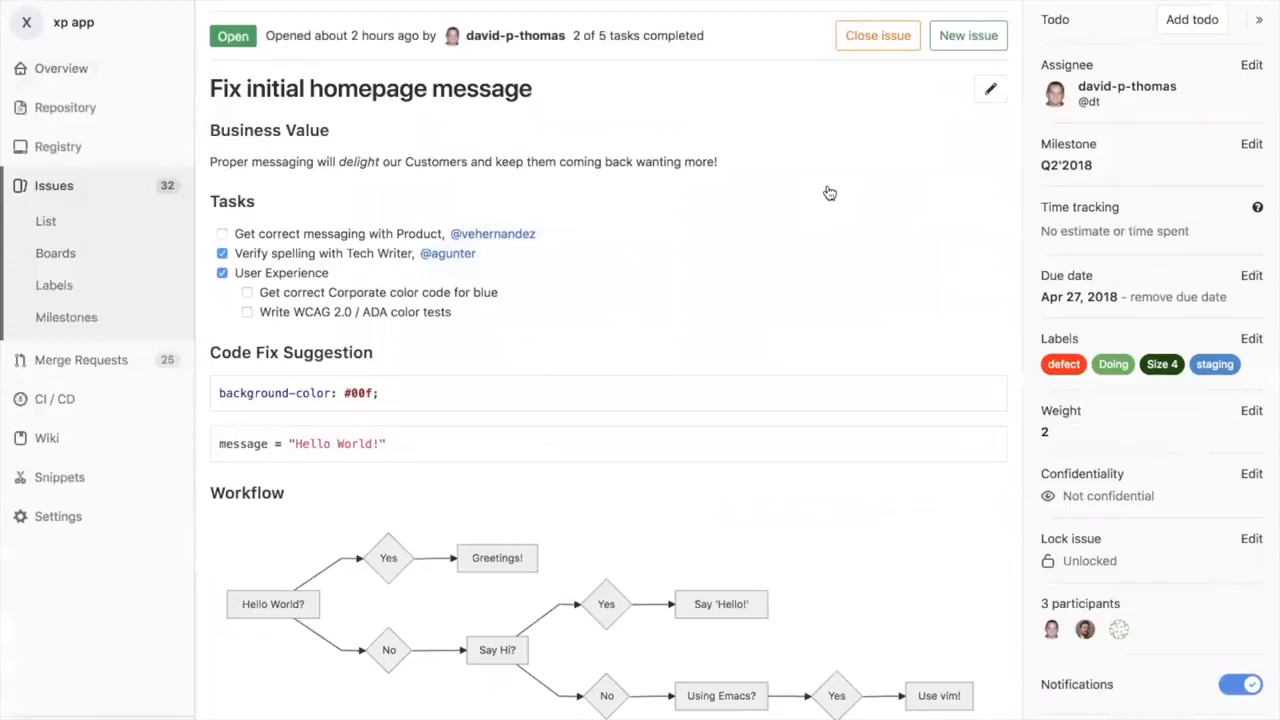
scroll(829, 193, down, 5)
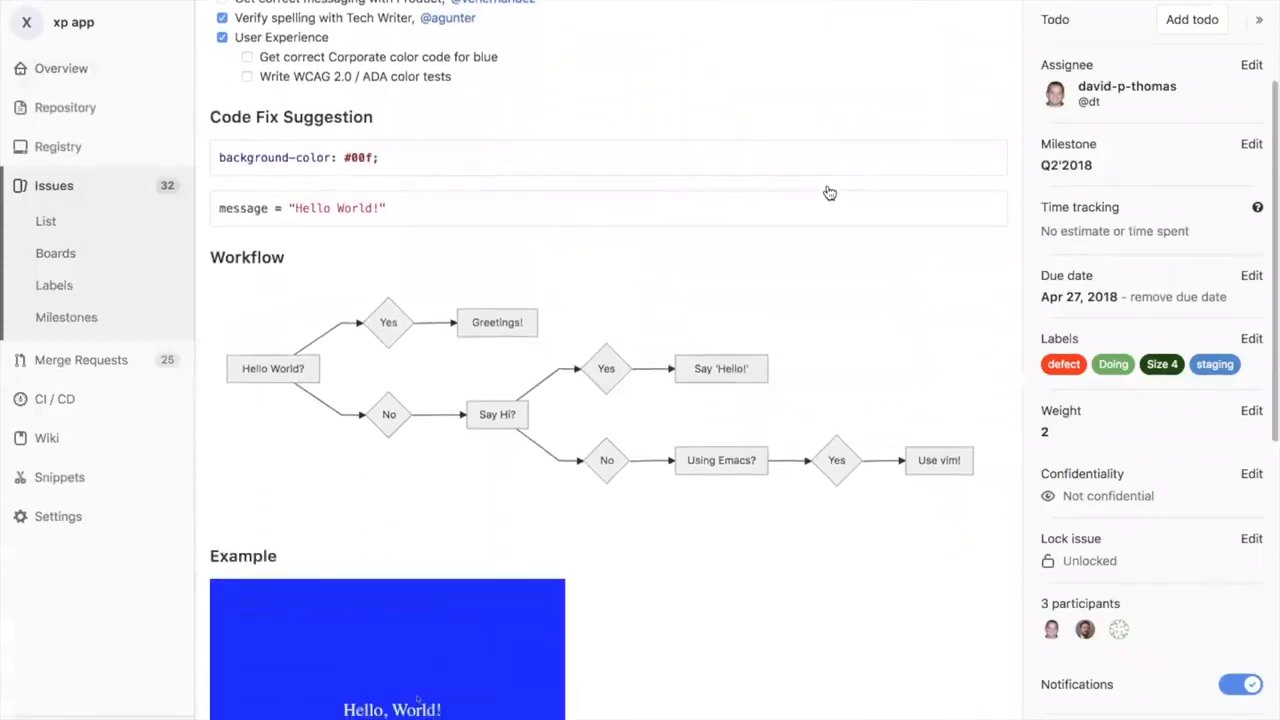
scroll(829, 193, up, 1)
scroll(829, 193, up, 1)
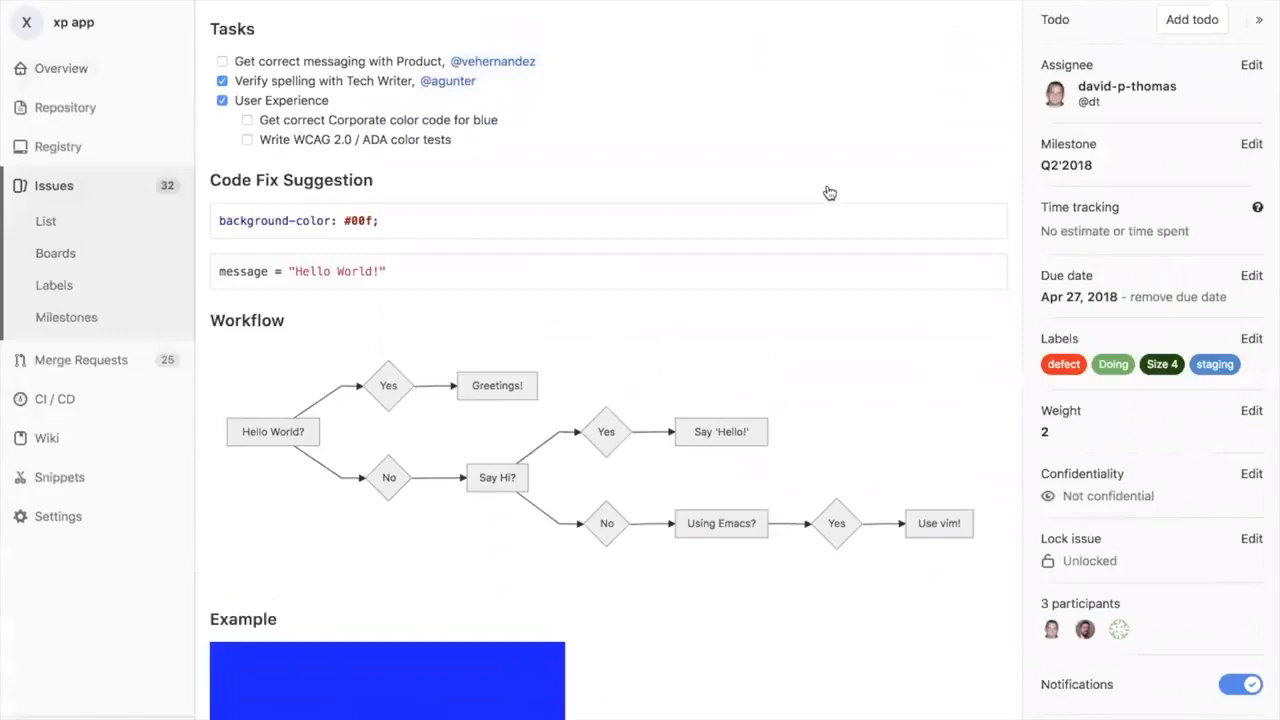
scroll(829, 193, down, 5)
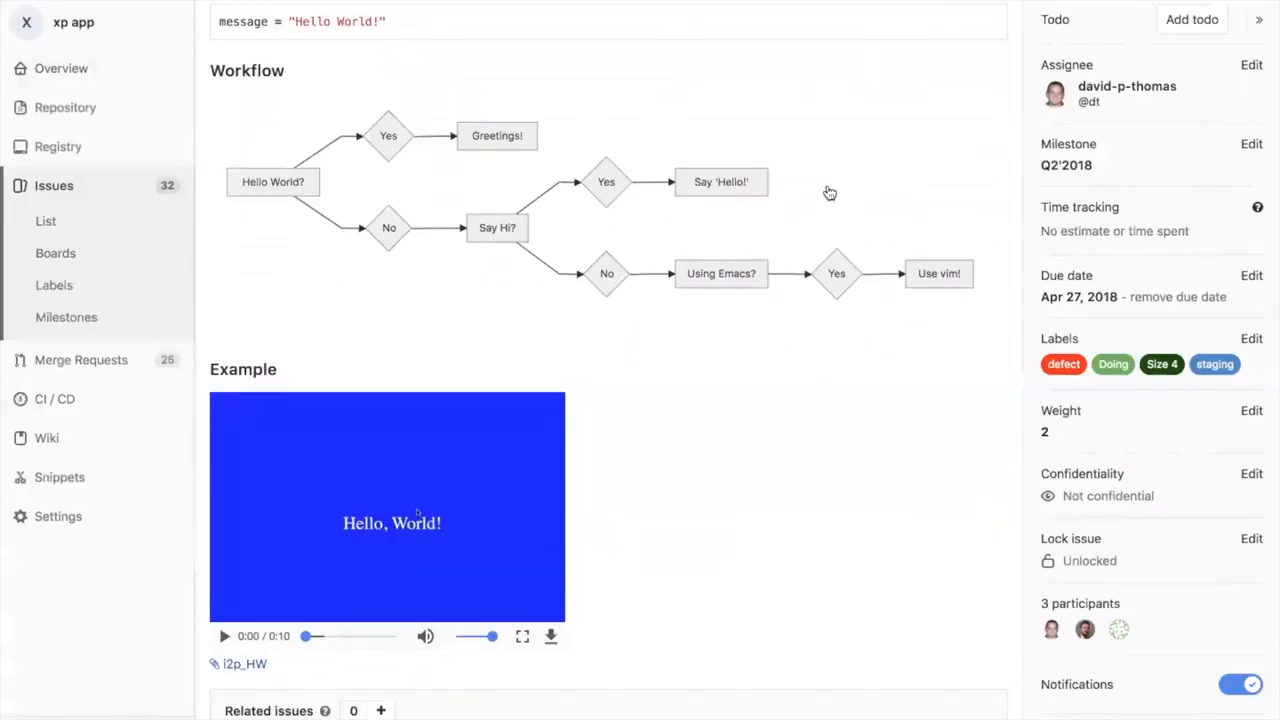
scroll(829, 193, up, 8)
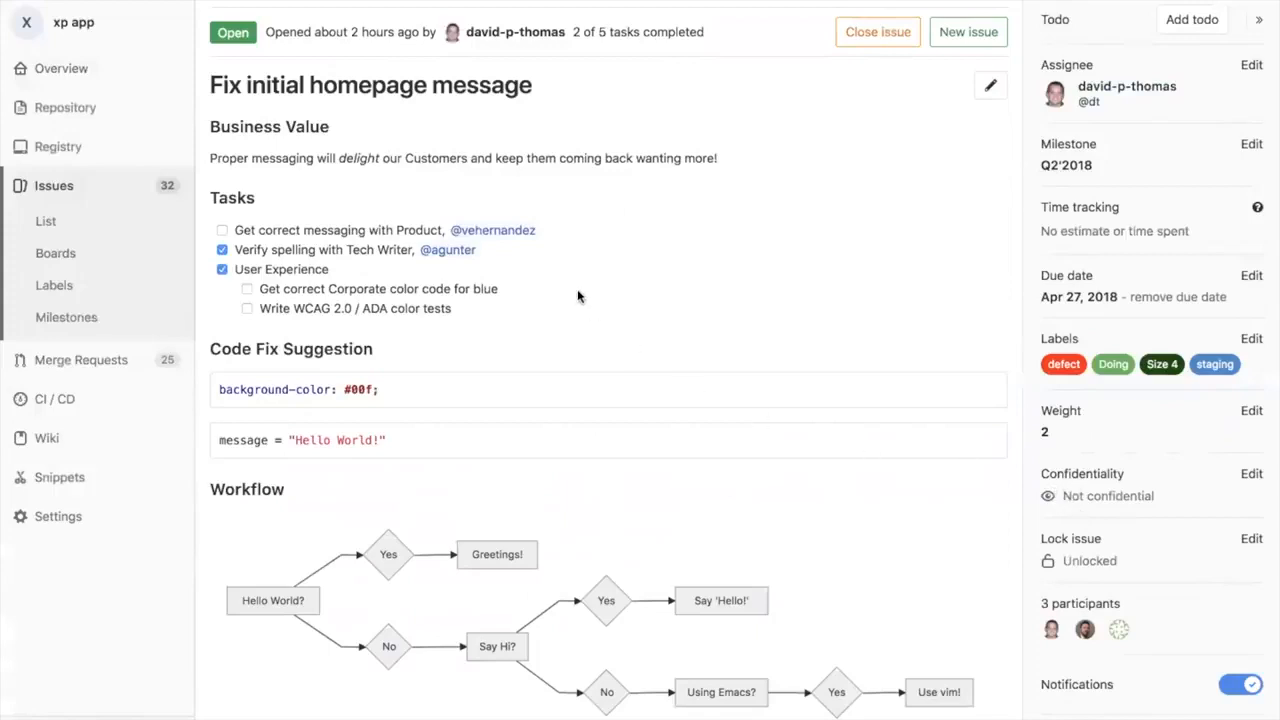
Step: Create a merge request from the Fix initial homepage message issue
scroll(577, 296, down, 6)
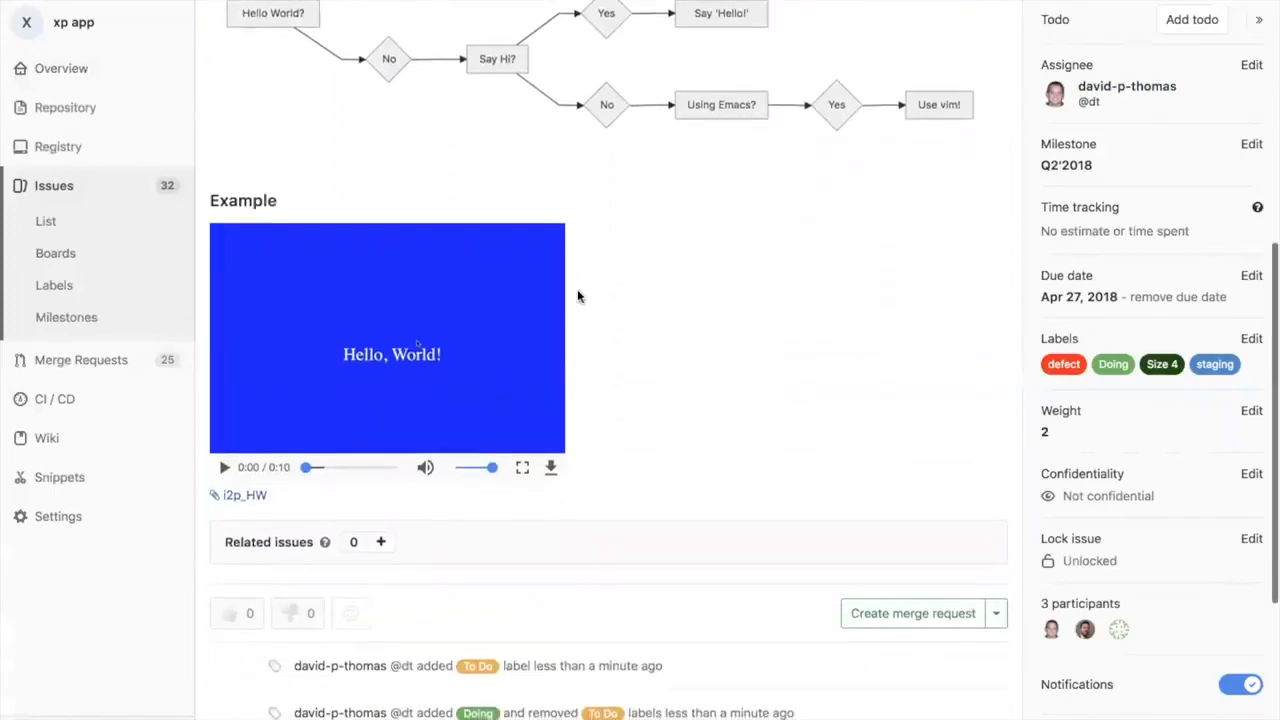
scroll(577, 296, down, 2)
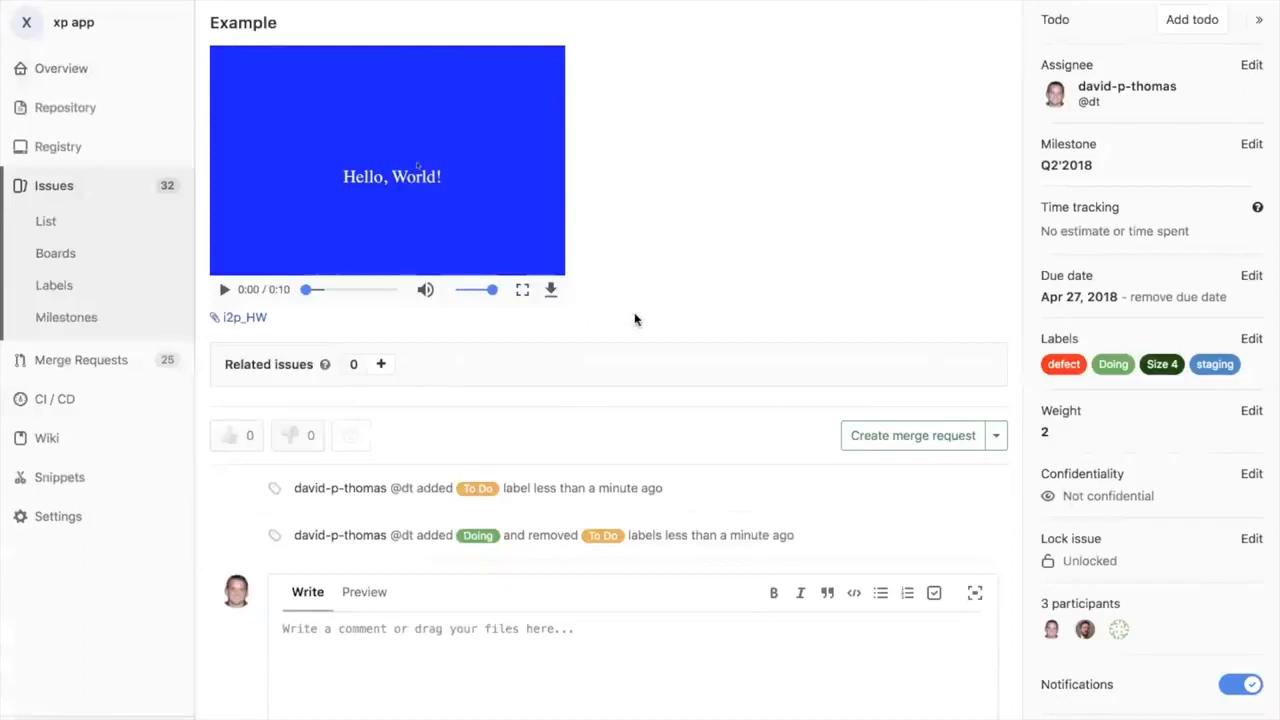
click(916, 445)
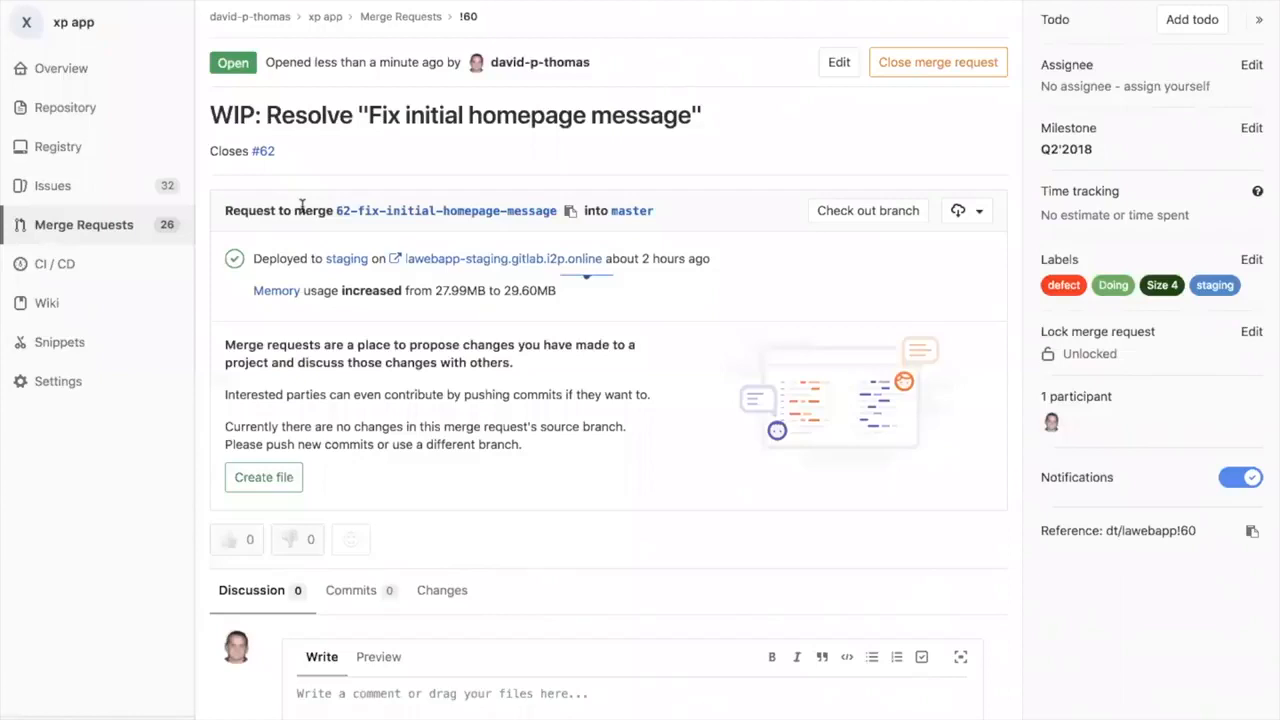
Step: Open server.rb from the 62-fix-initial-homepage-message branch in the Web IDE
click(398, 219)
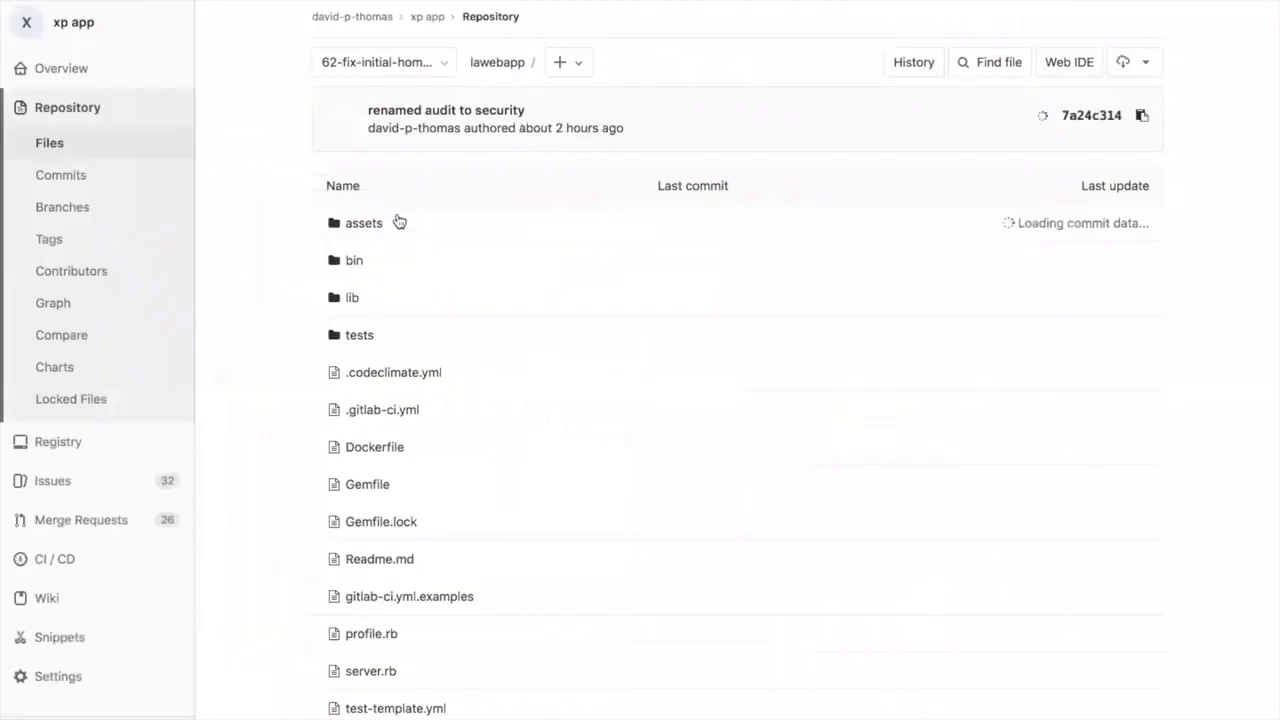
click(441, 61)
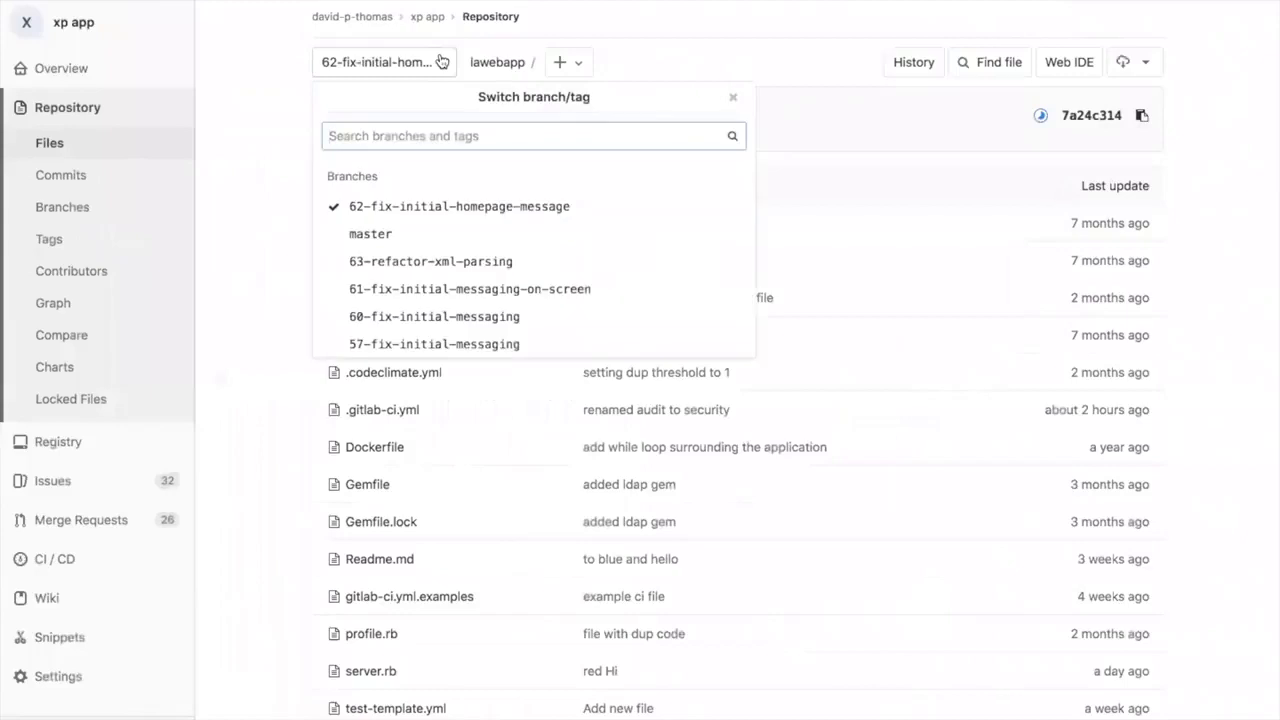
click(263, 243)
scroll(261, 244, down, 3)
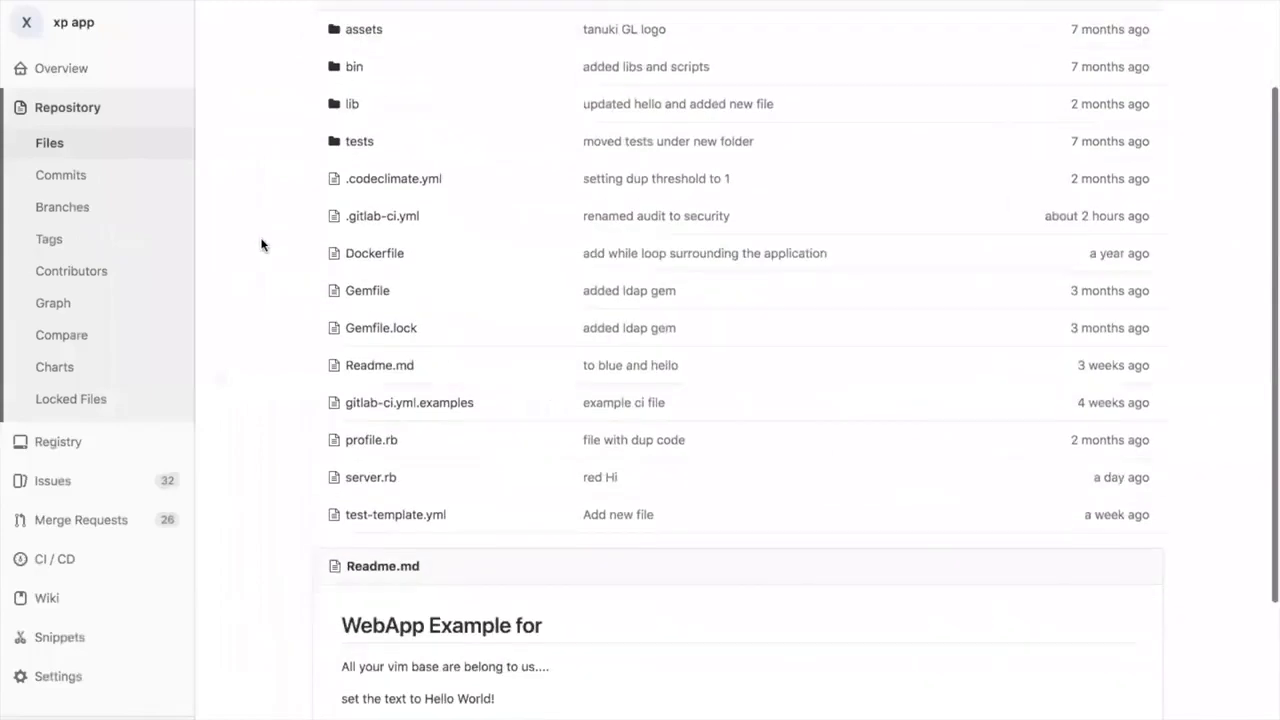
click(378, 479)
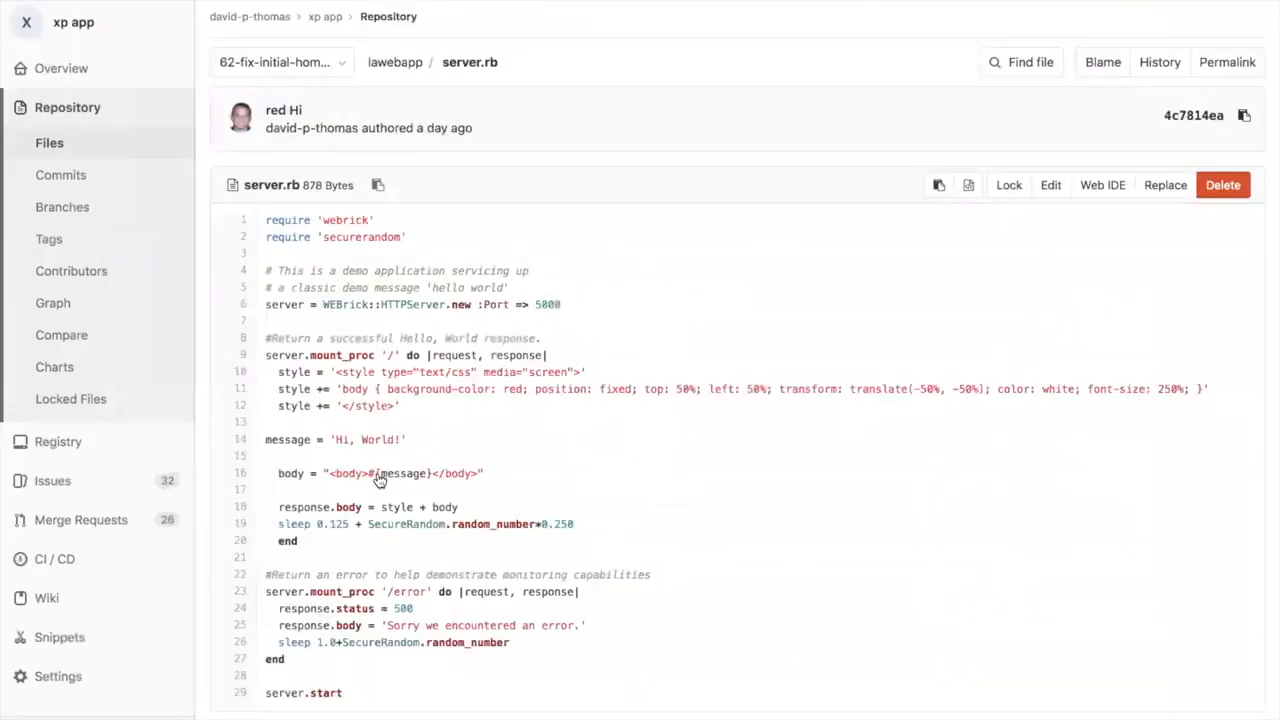
click(1103, 186)
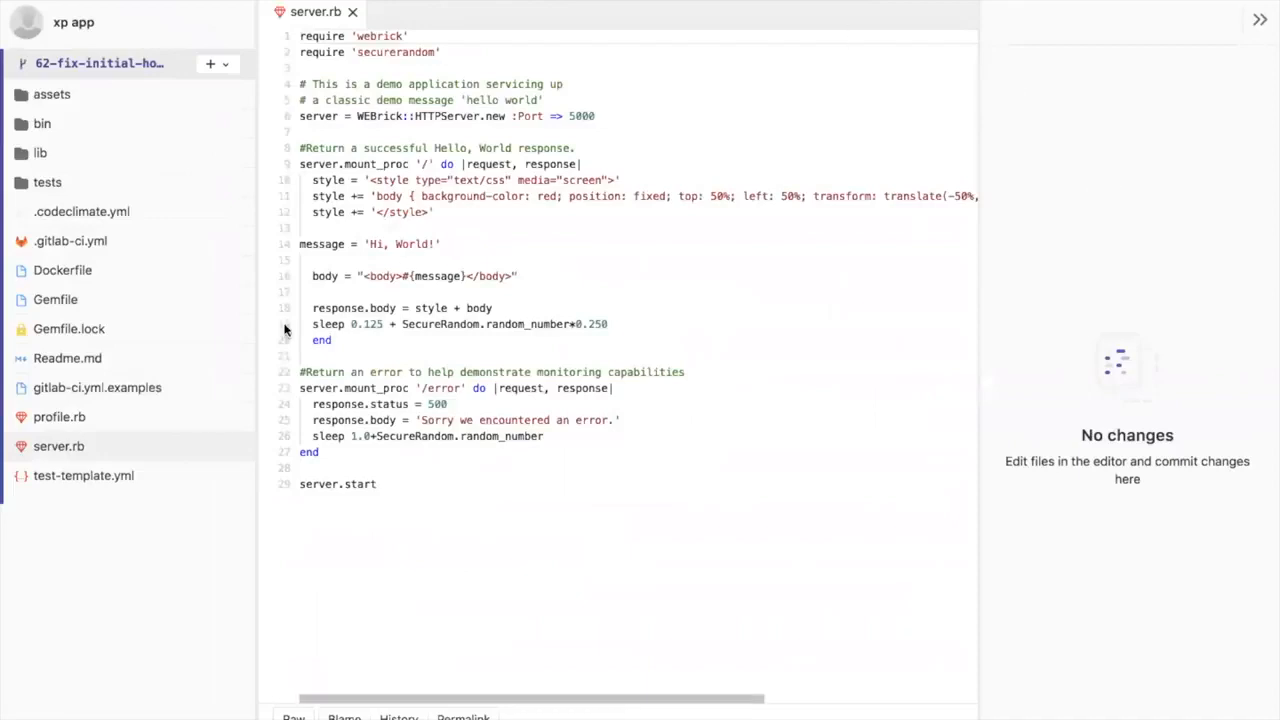
Step: Change the message string on line 14 of server.rb to 'Hello, World!'
click(381, 244)
key(BackSpace)
text(ello)
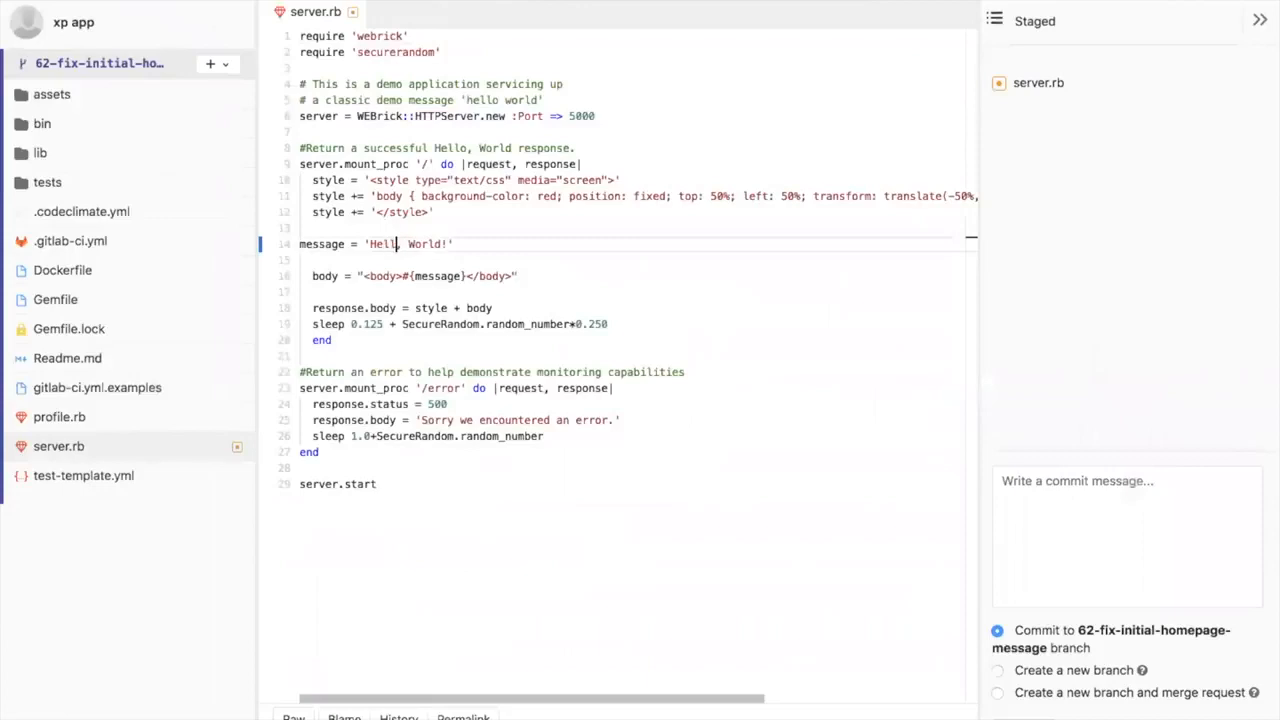
key(BackSpace)
key(BackSpace)
key(BackSpace)
key(BackSpace)
text(ello)
Step: Set the body style's background-color in server.rb to green
click(554, 195)
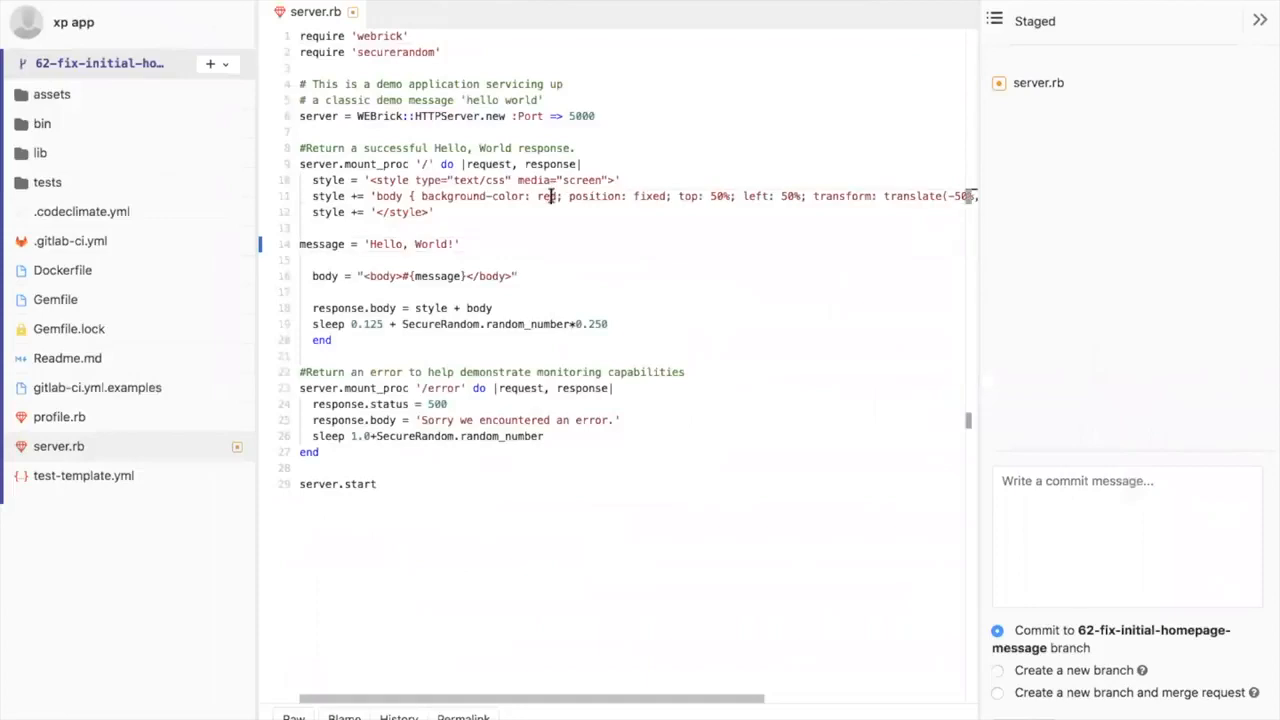
key(BackSpace)
key(BackSpace)
key(BackSpace)
text(green)
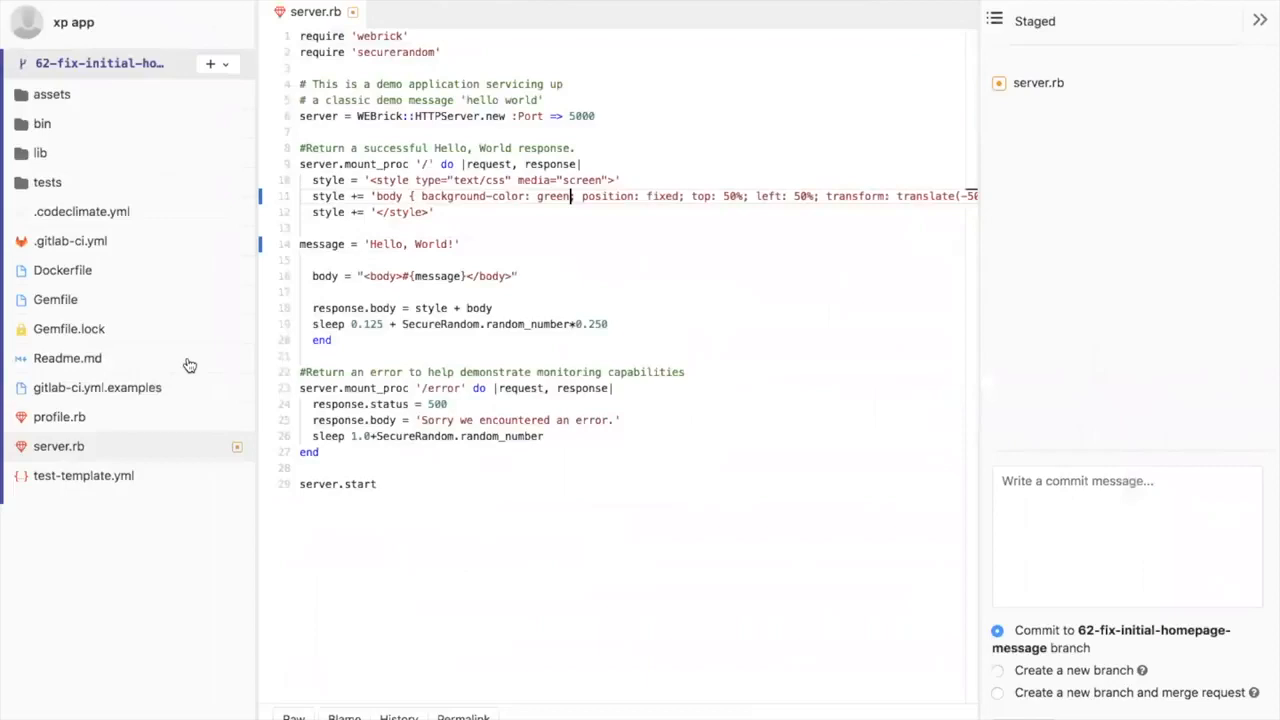
Step: In Readme.md, replace the lines between the vim remark and :wq with "set to green and Hello", "World" and "!" on separate lines
click(104, 360)
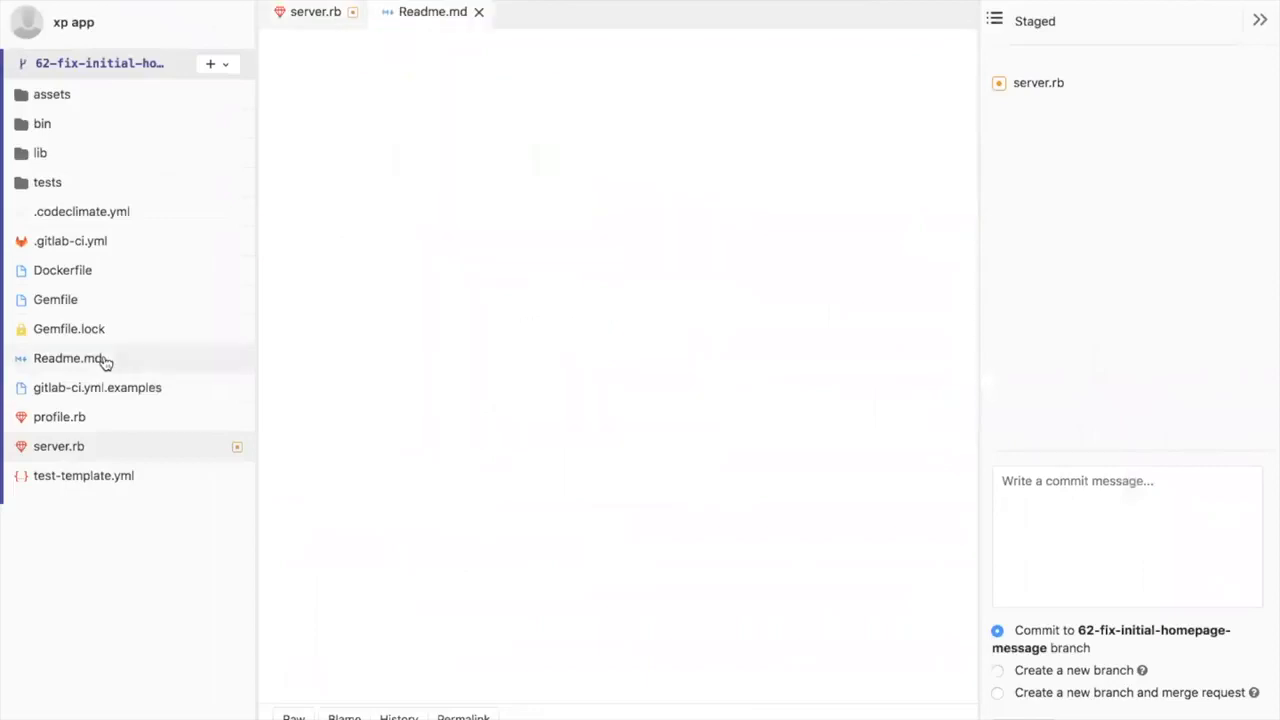
click(314, 196)
drag(354, 244, 290, 160)
key(BackSpace)
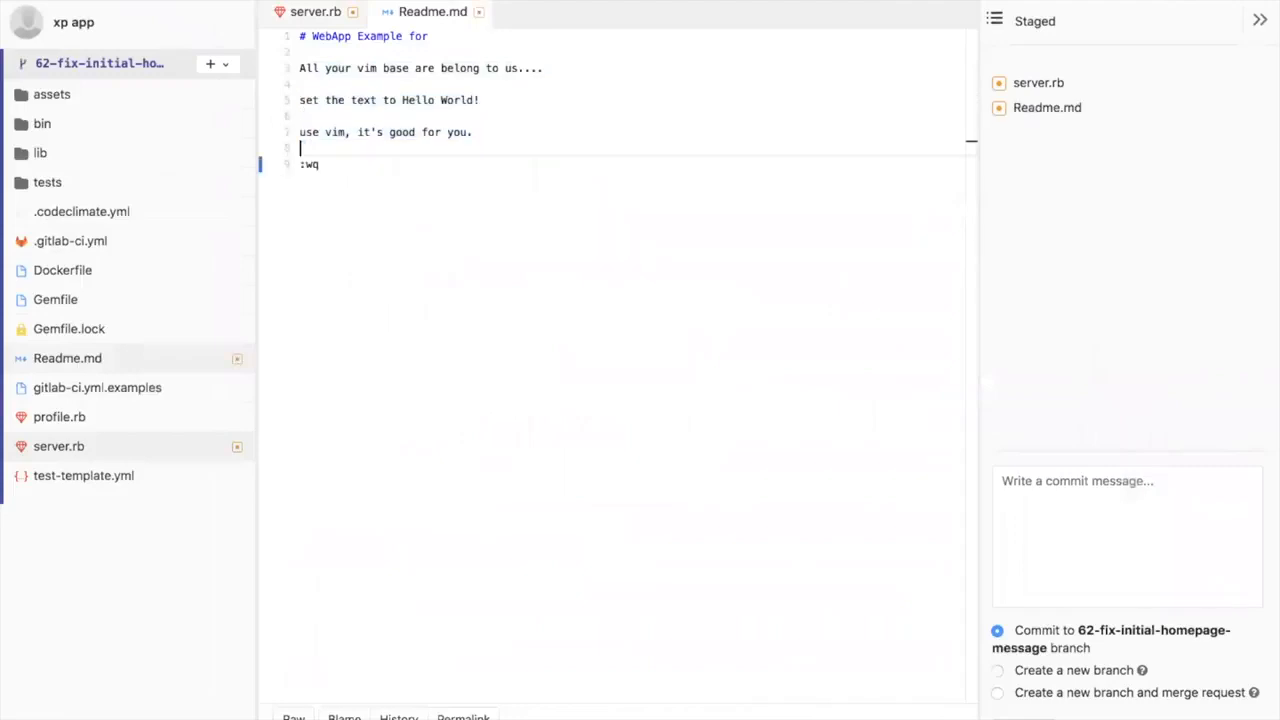
text(set t ogre)
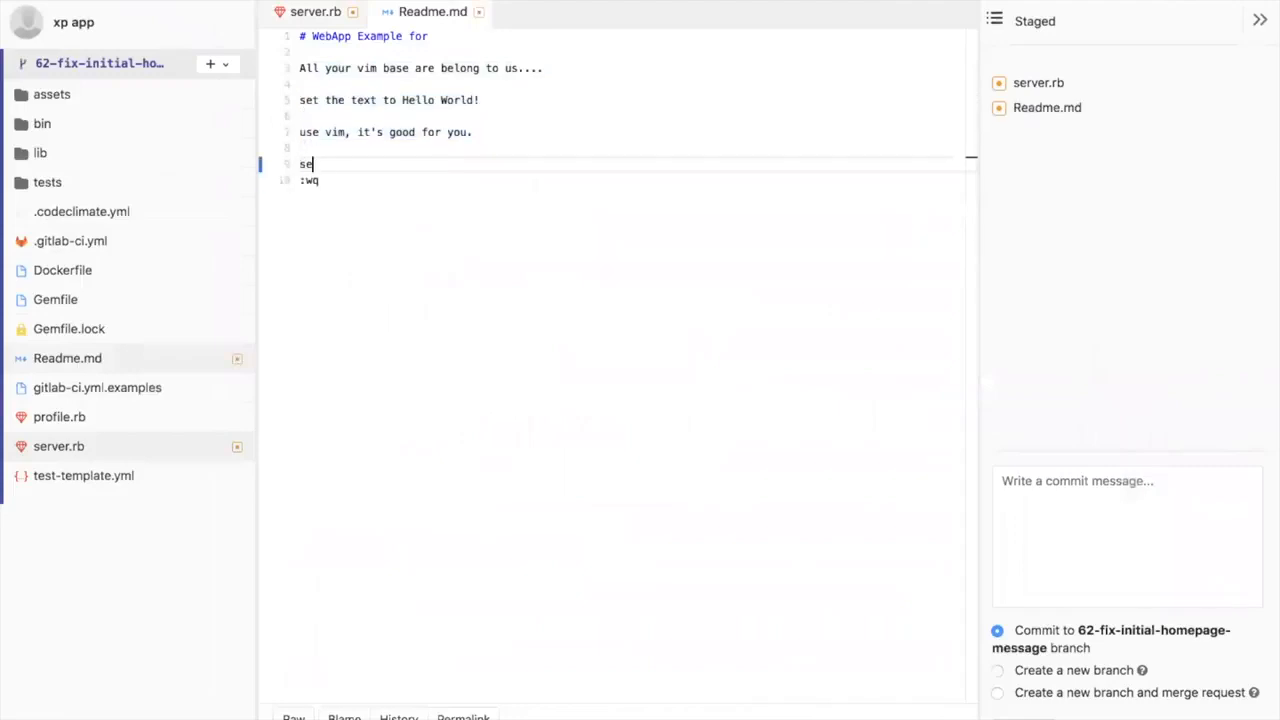
key(BackSpace)
key(BackSpace)
key(BackSpace)
key(BackSpace)
key(BackSpace)
text(o green and Hello)
key(Return)
text(World)
key(Return)
text(!)
key(Return)
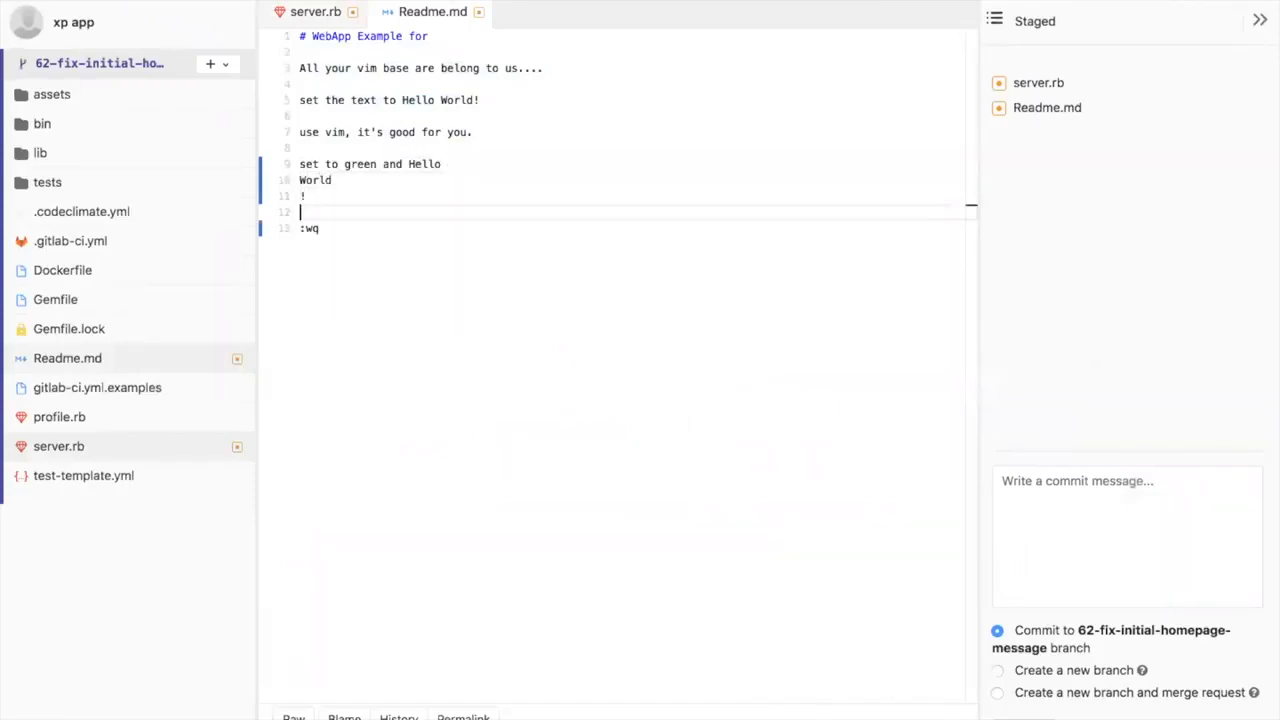
Step: Commit both changed files to the 62-fix-initial-homepage-message branch with the message "fixed messaging!"
click(1178, 460)
text(d)
key(BackSpace)
text(fixed messaging!)
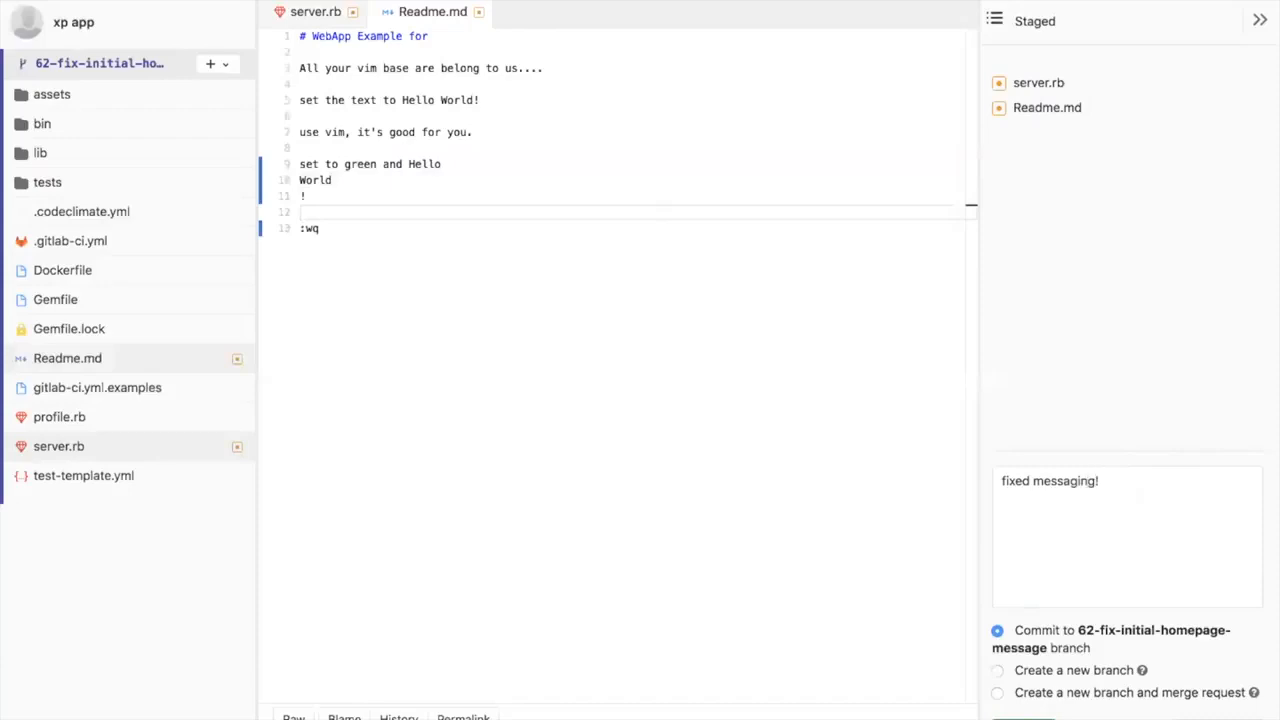
click(1023, 717)
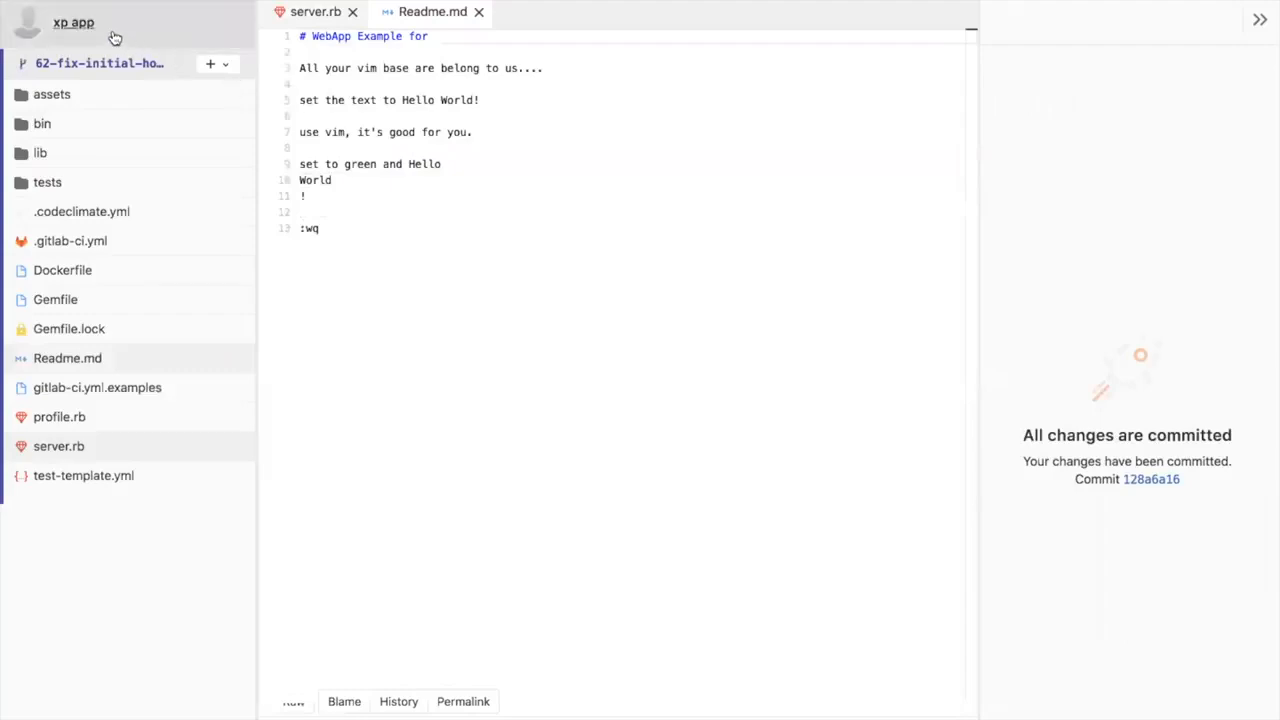
Step: Open the Fix initial homepage message merge request and review its changes to Readme.md and server.rb
click(78, 21)
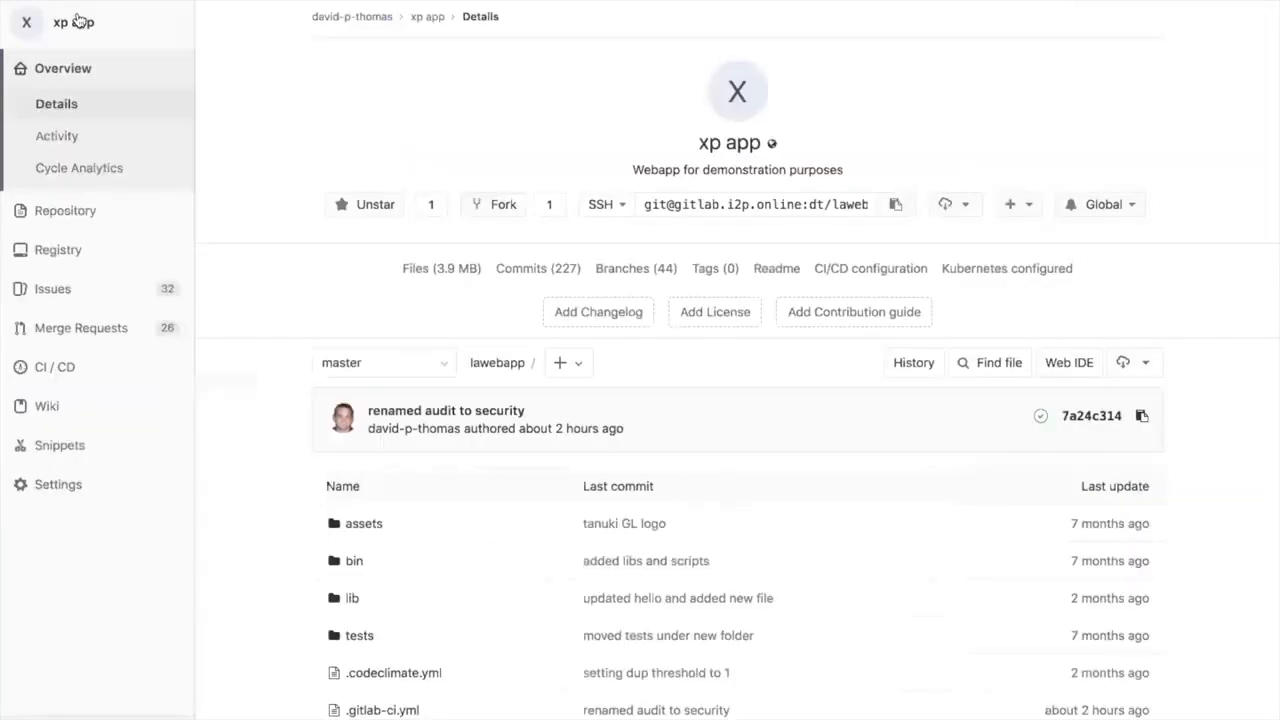
click(86, 336)
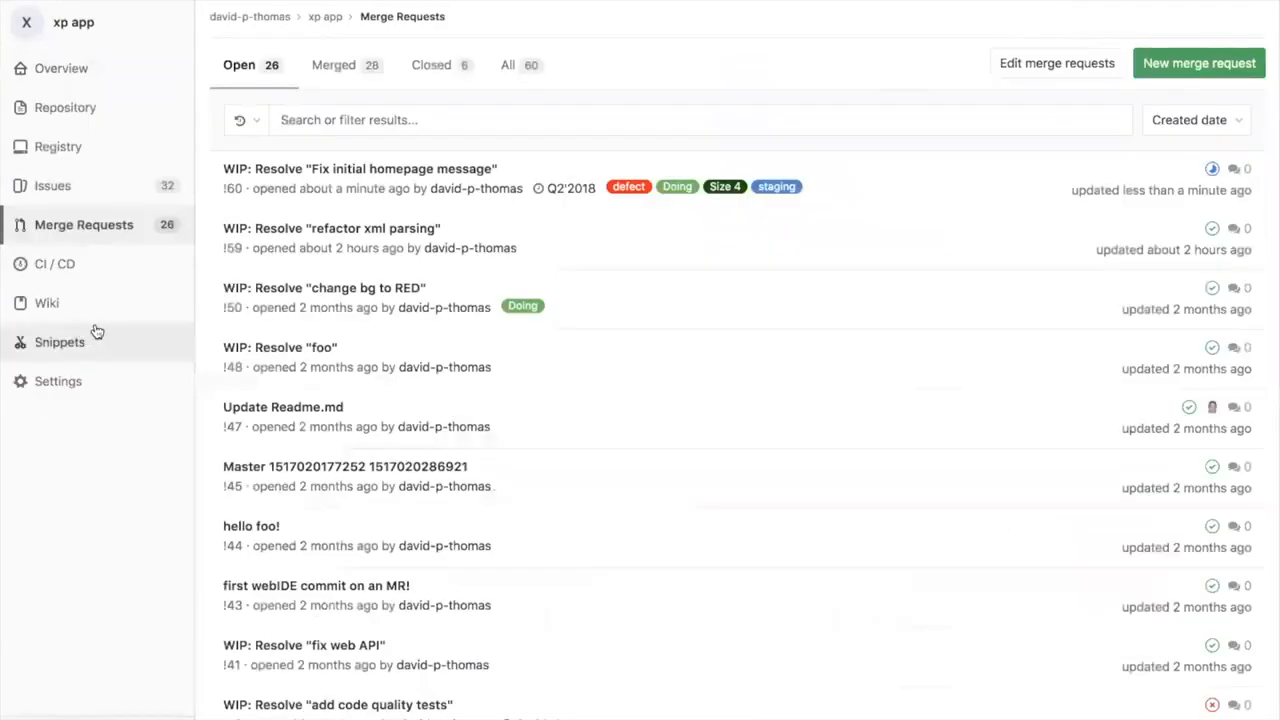
click(397, 170)
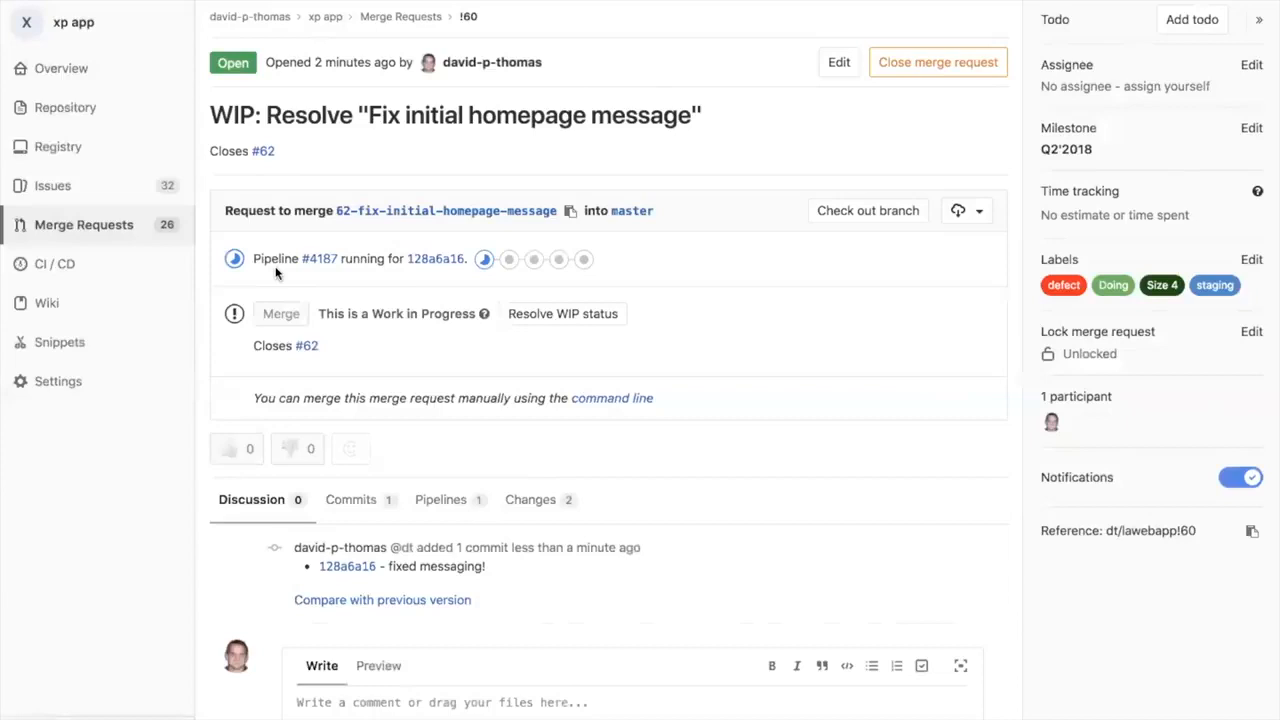
scroll(271, 390, down, 3)
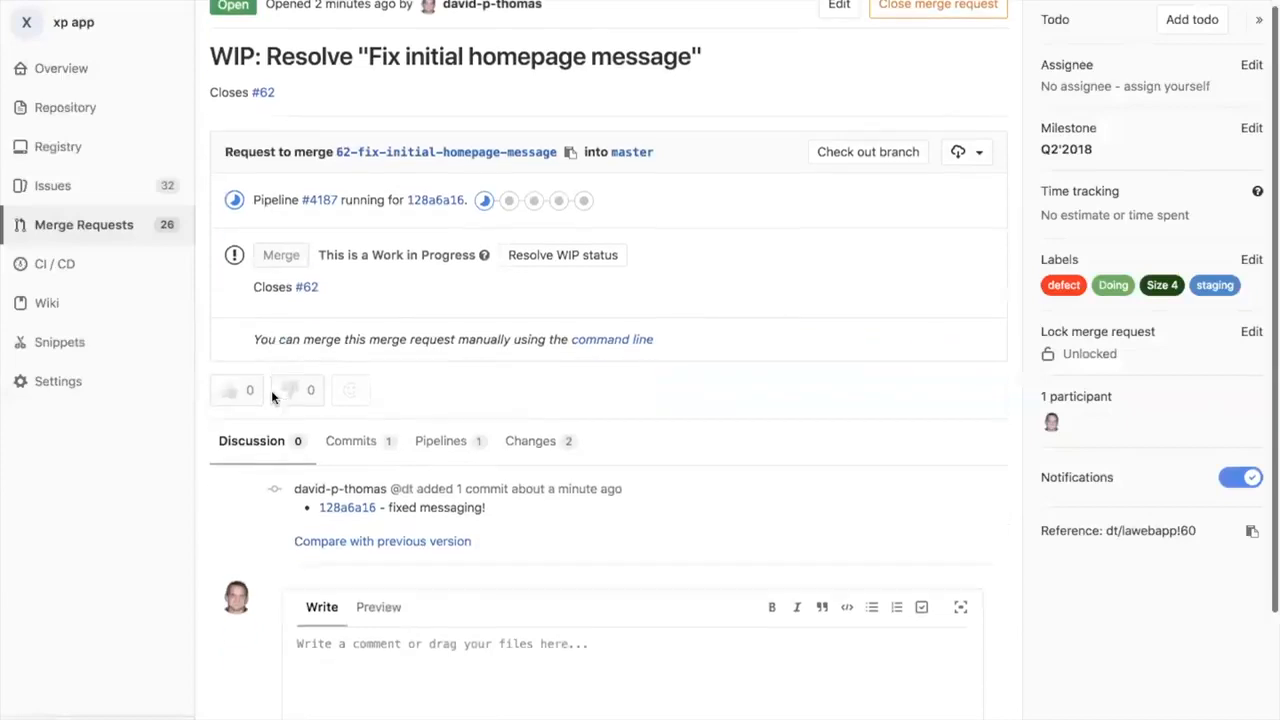
click(549, 358)
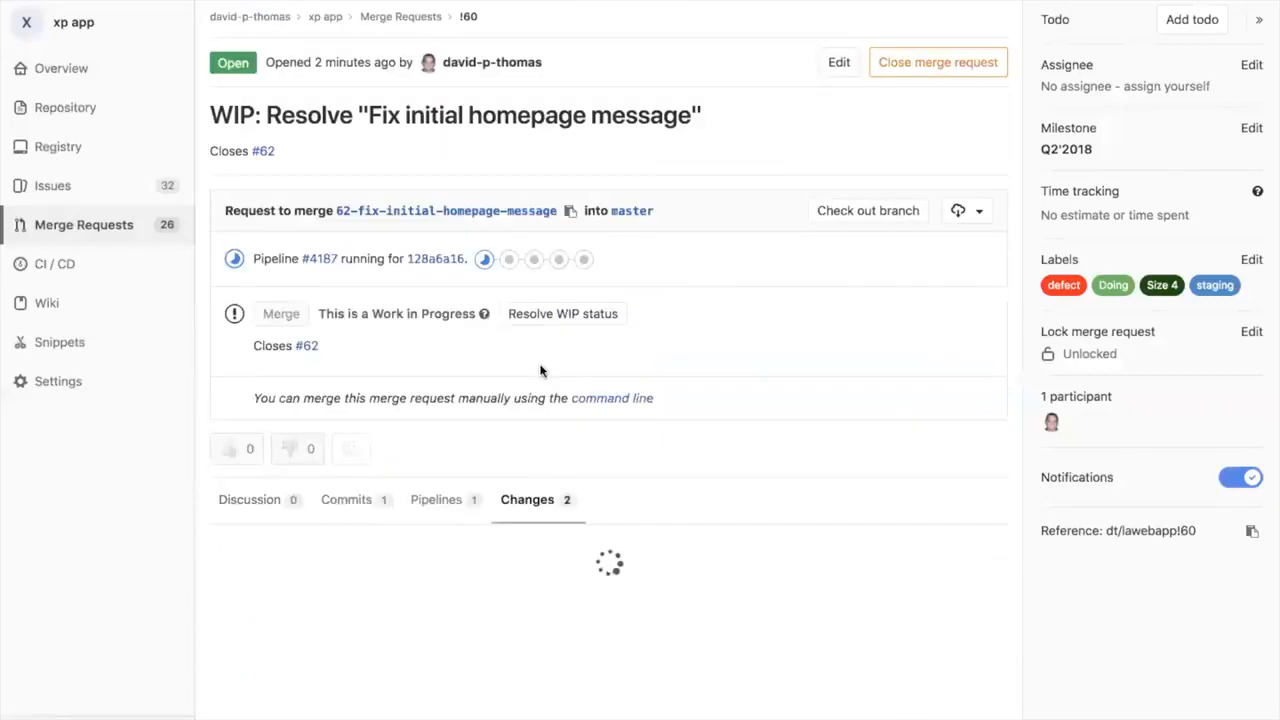
scroll(540, 376, down, 9)
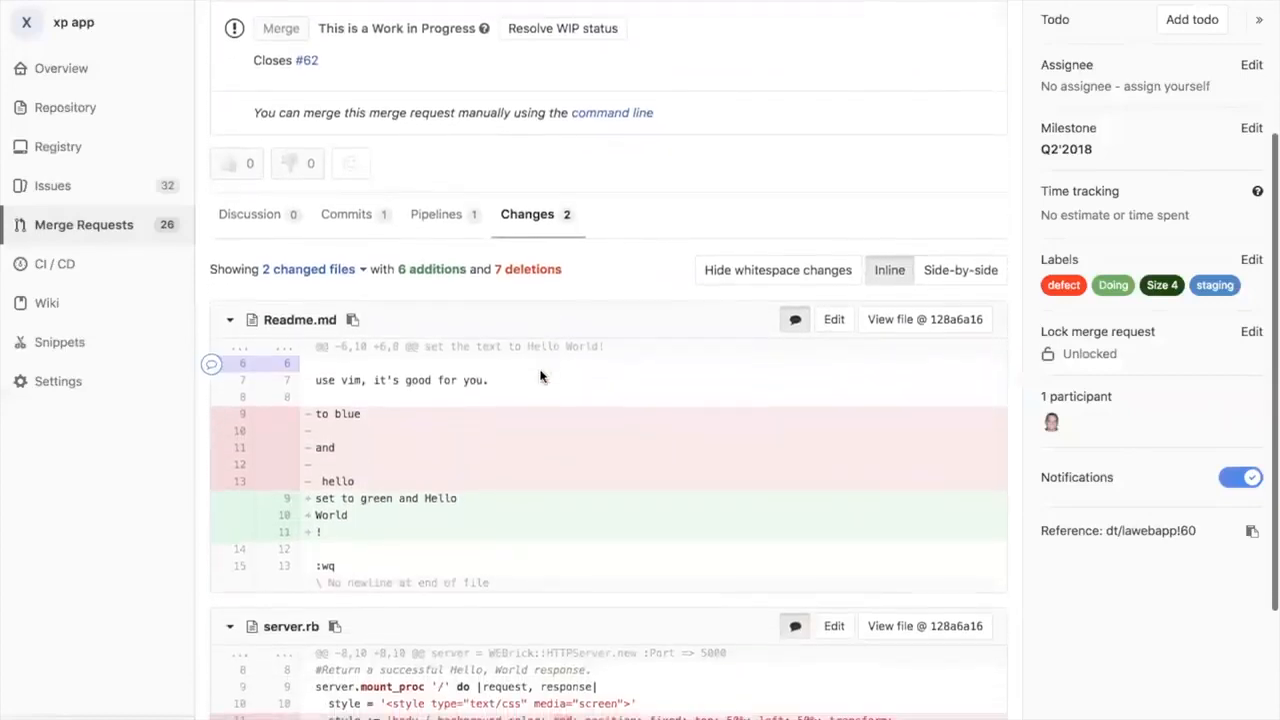
scroll(540, 376, down, 1)
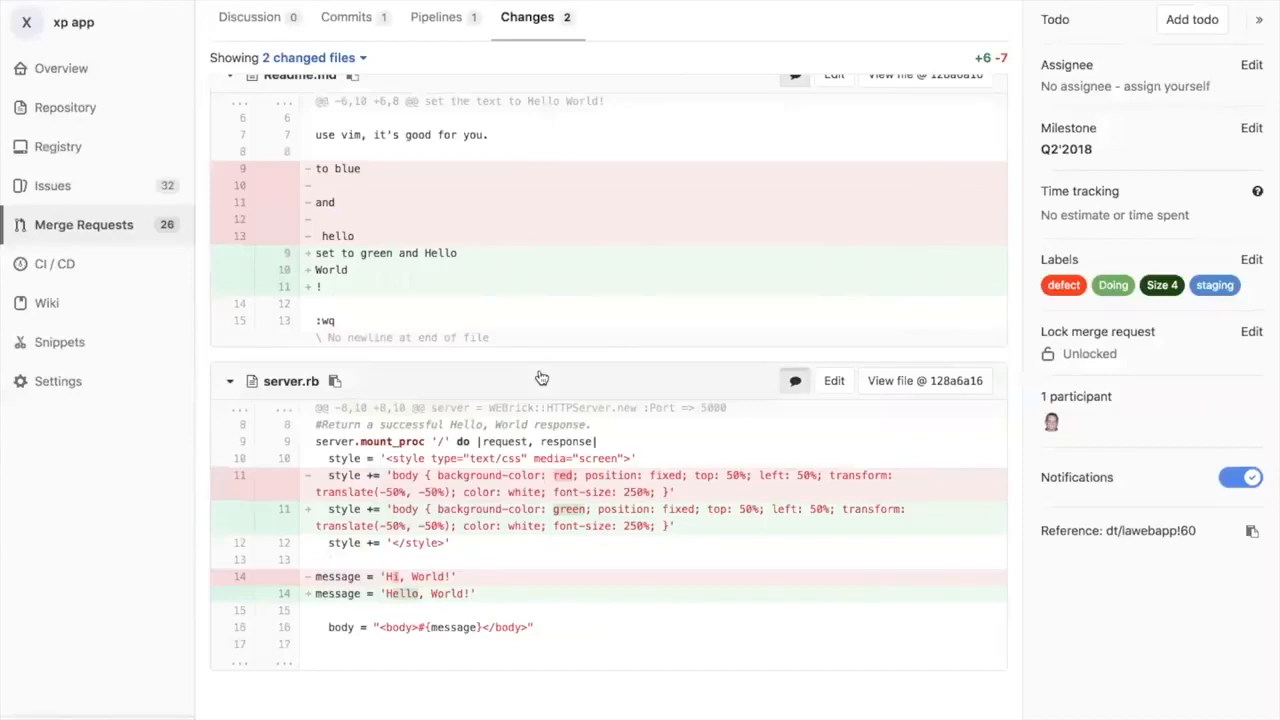
scroll(540, 377, up, 5)
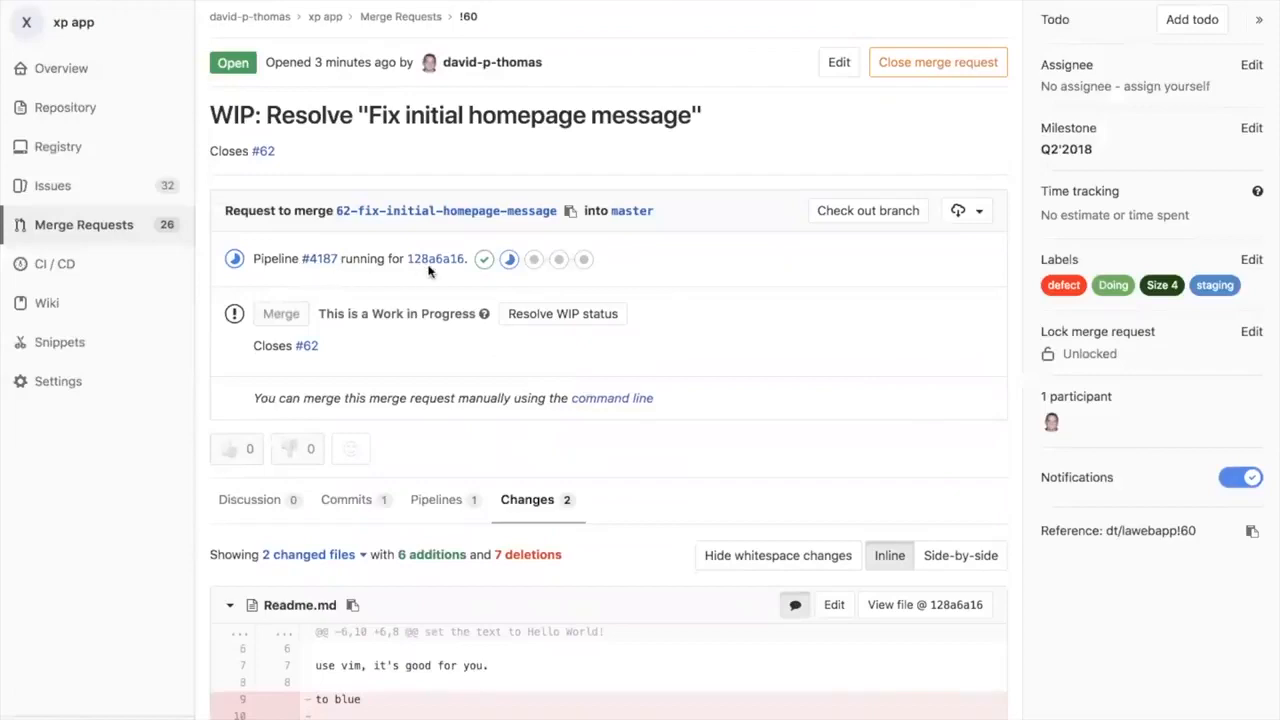
Step: Open the merge request's running pipeline and look across its stages from Build through Cleanup
click(318, 260)
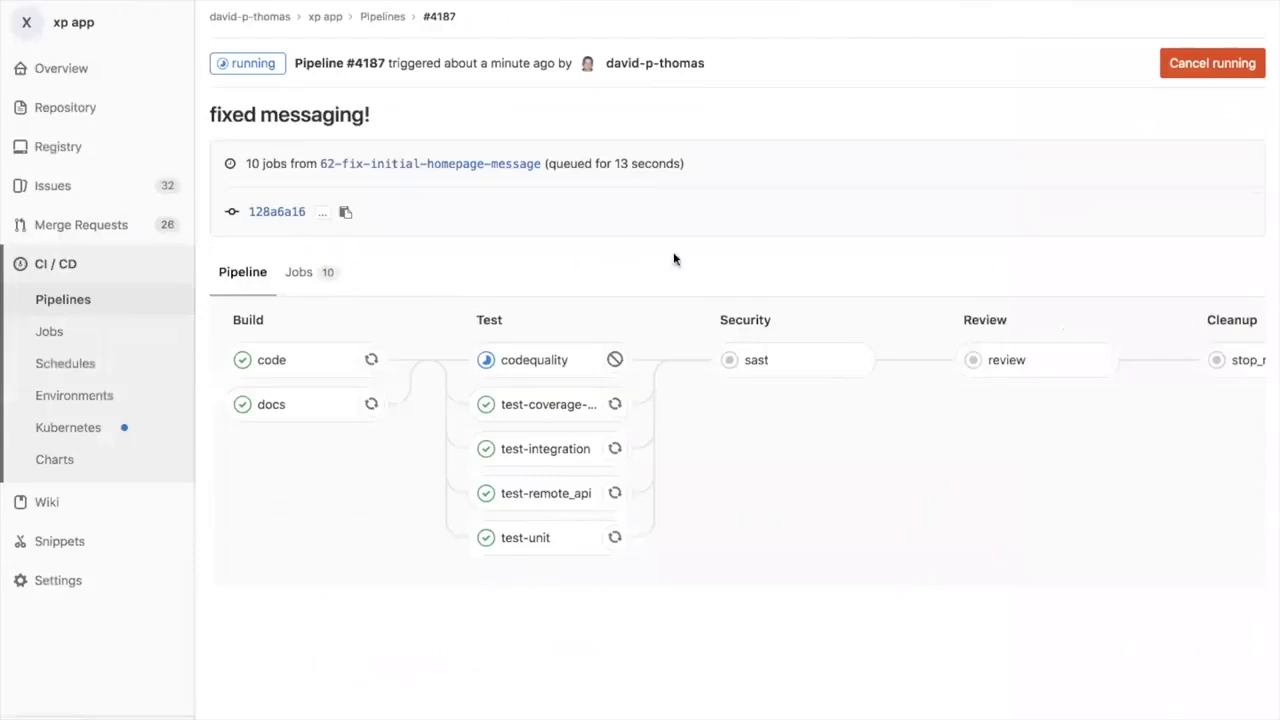
scroll(1002, 402, right, 1)
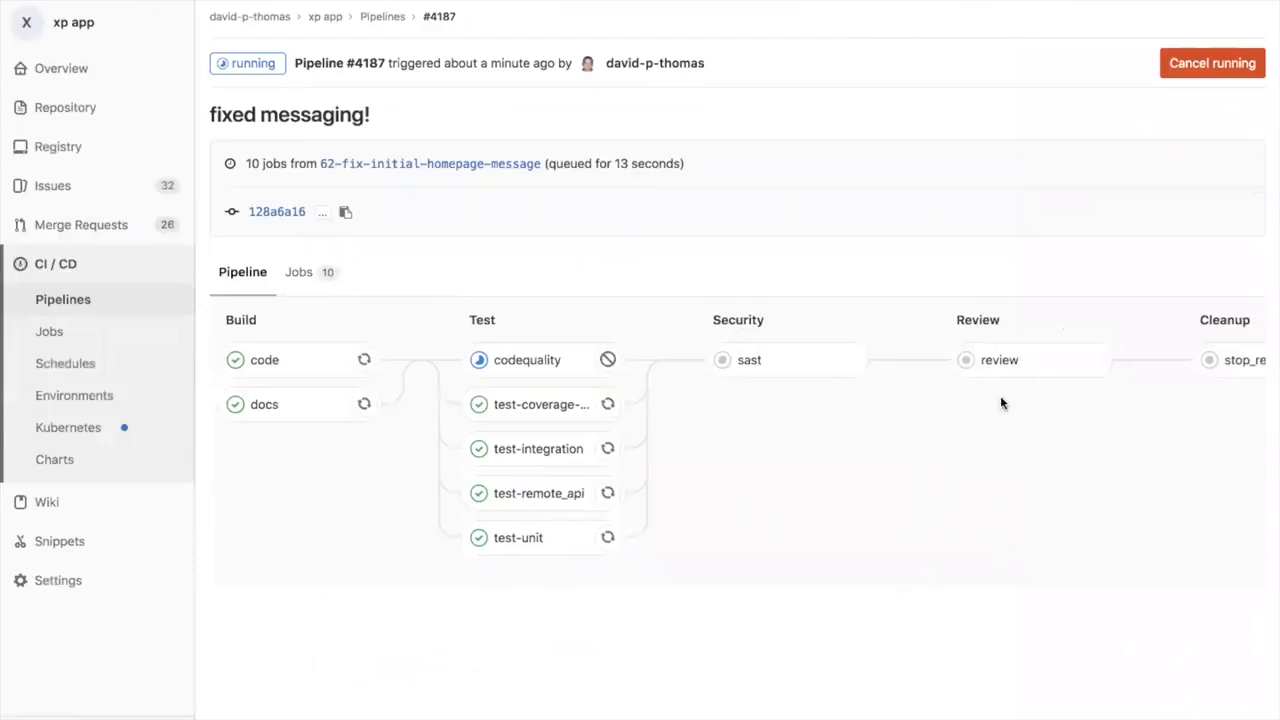
scroll(1002, 402, right, 2)
scroll(1002, 402, left, 3)
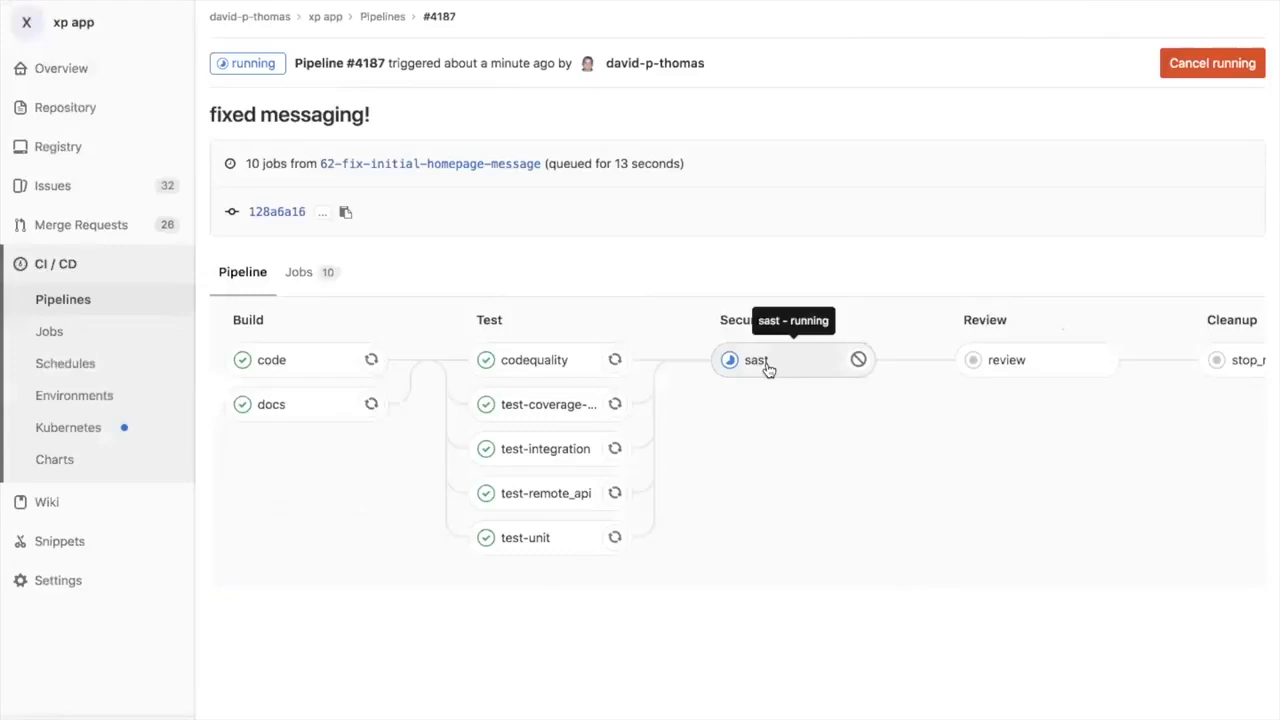
Step: Open the pipeline's sast job and examine its log, including the security vulnerabilities table
click(757, 361)
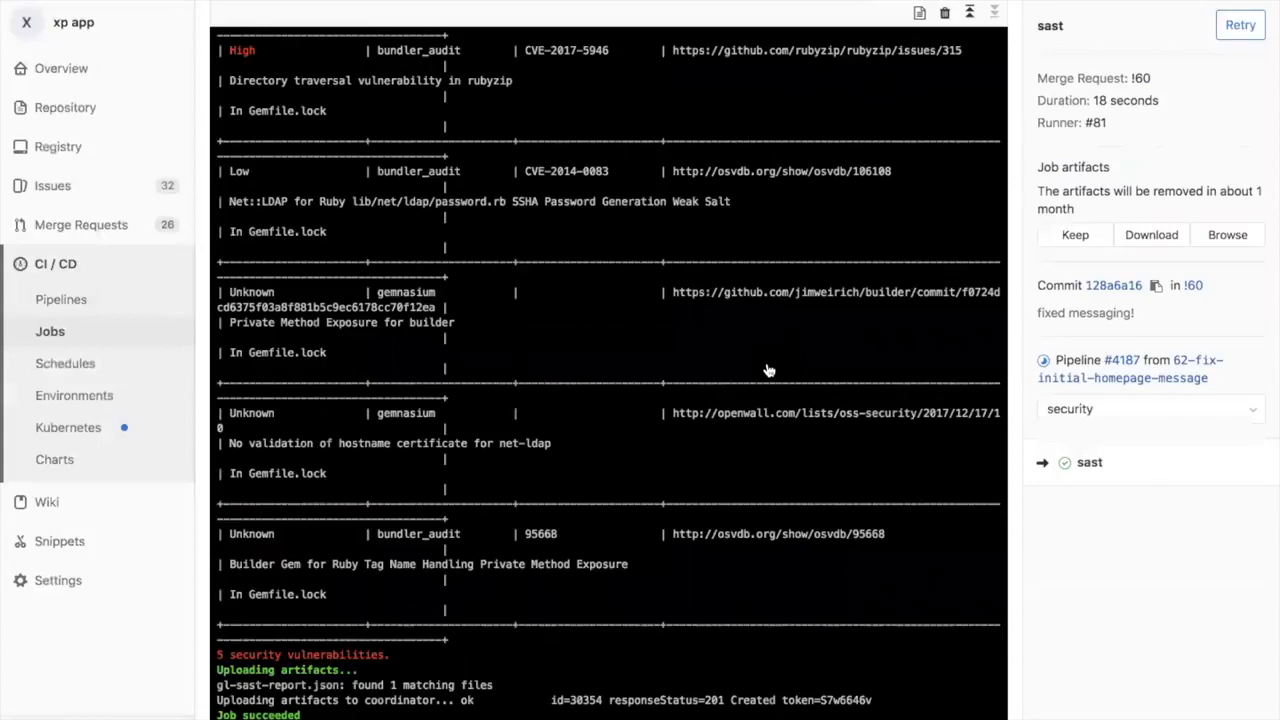
scroll(768, 371, up, 2)
scroll(768, 371, up, 15)
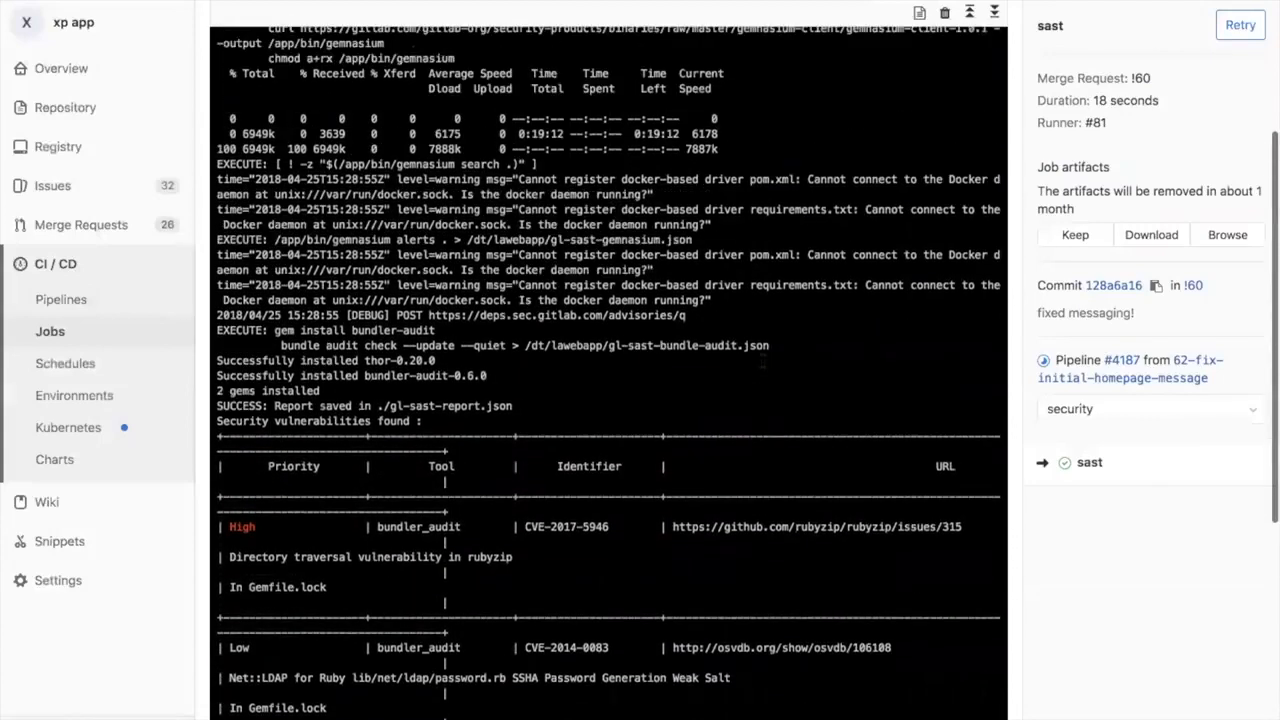
scroll(761, 367, up, 1)
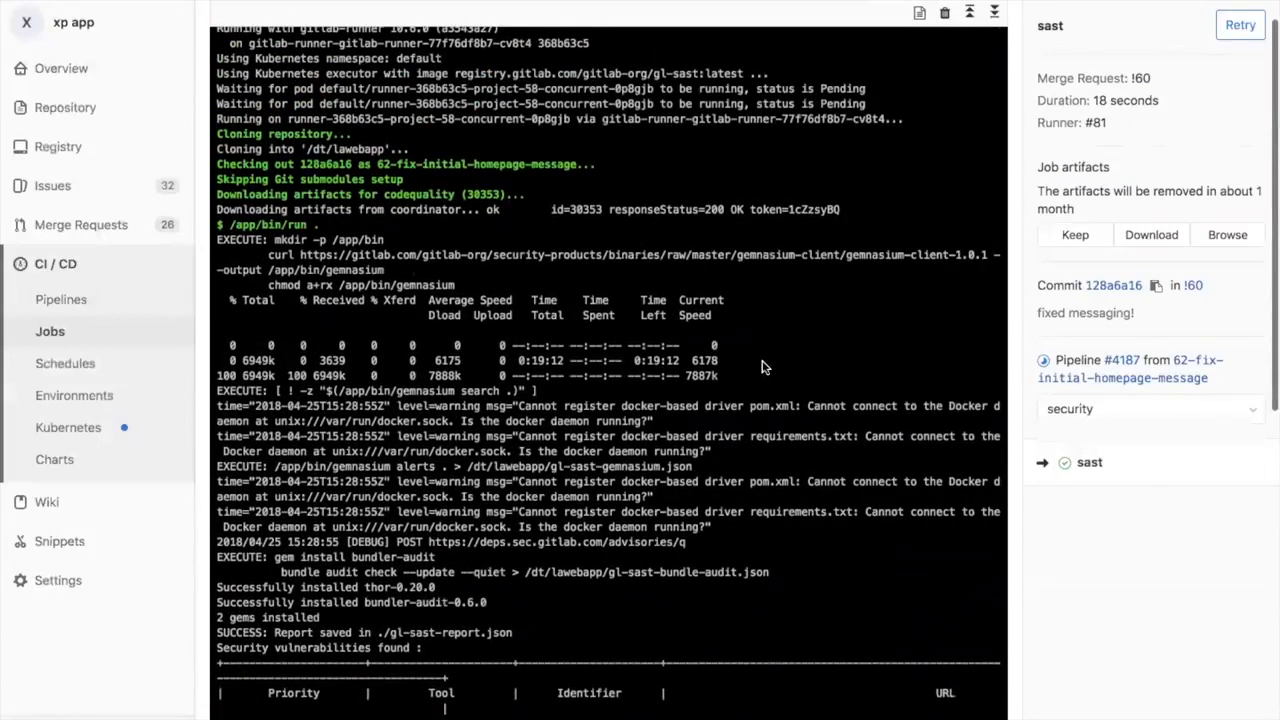
scroll(761, 367, up, 4)
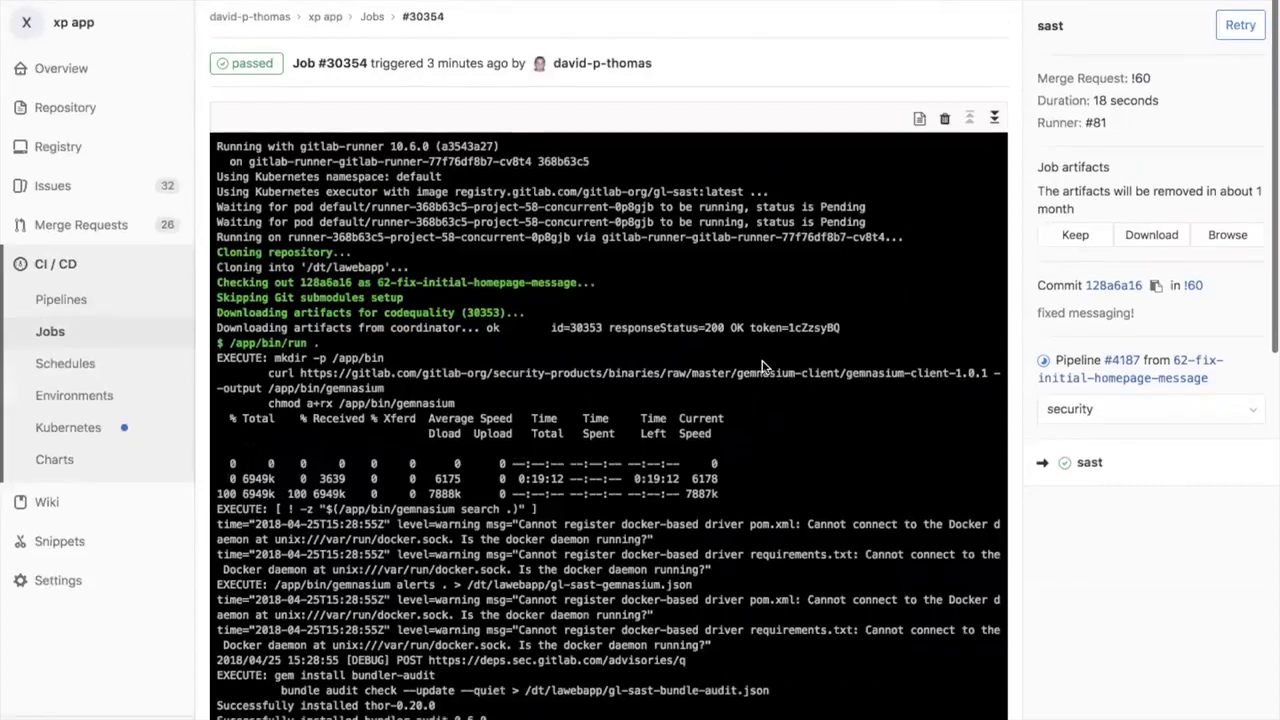
scroll(761, 367, down, 5)
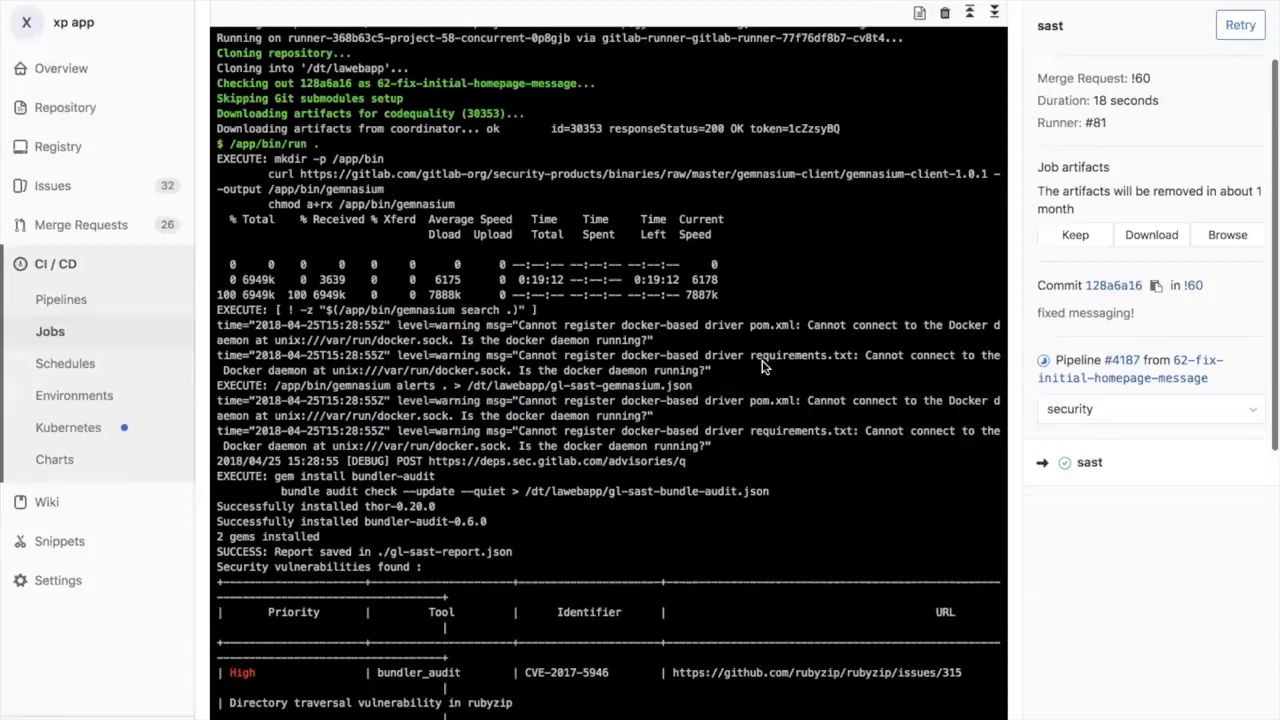
scroll(761, 367, down, 3)
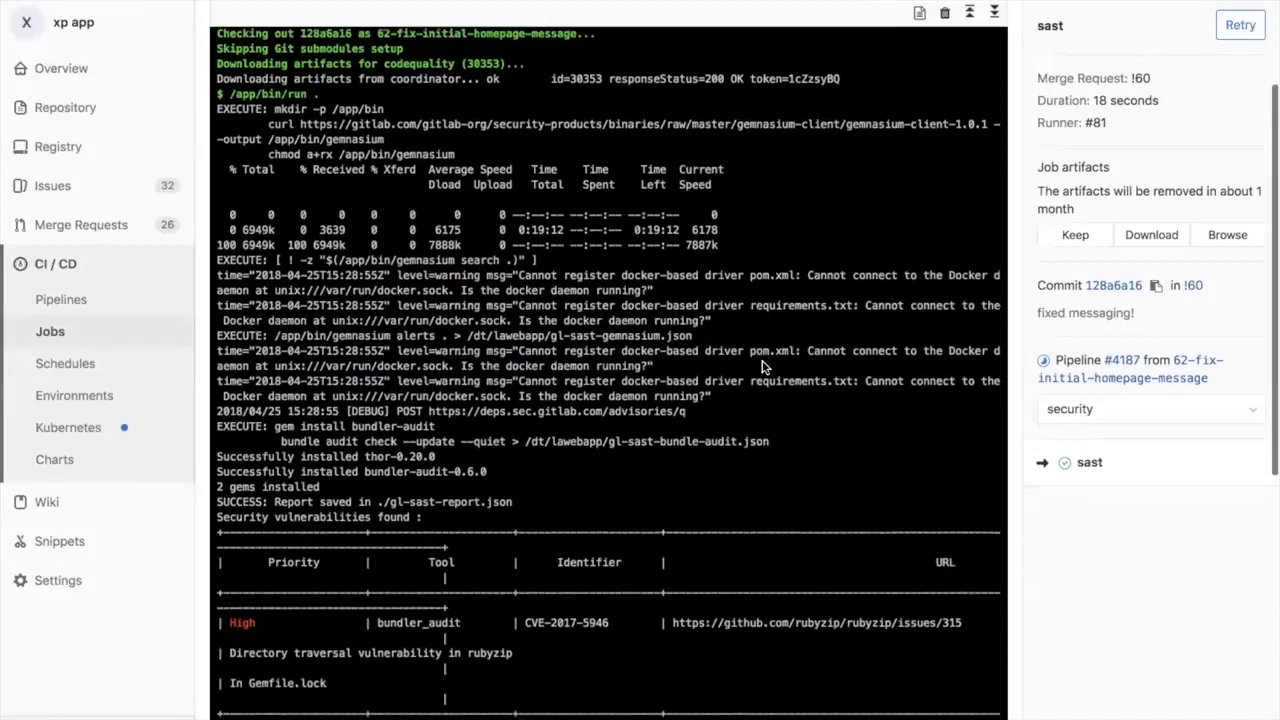
scroll(761, 367, down, 12)
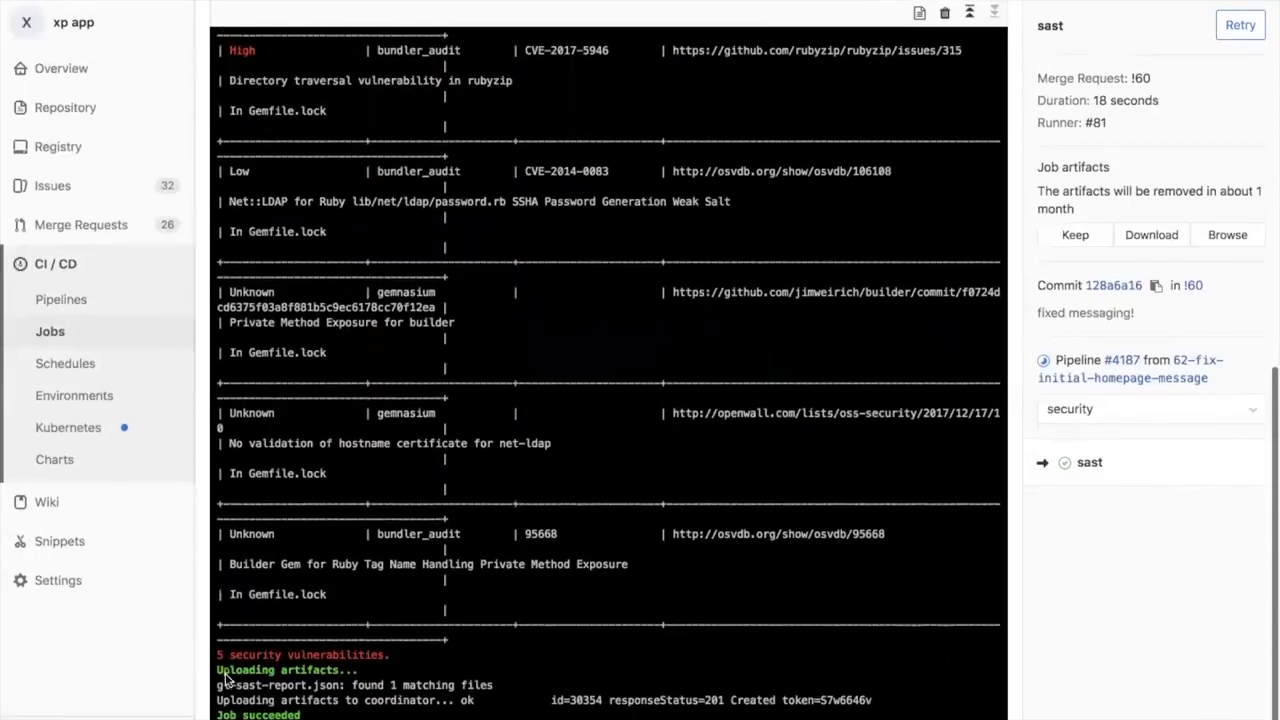
drag(315, 273, 425, 566)
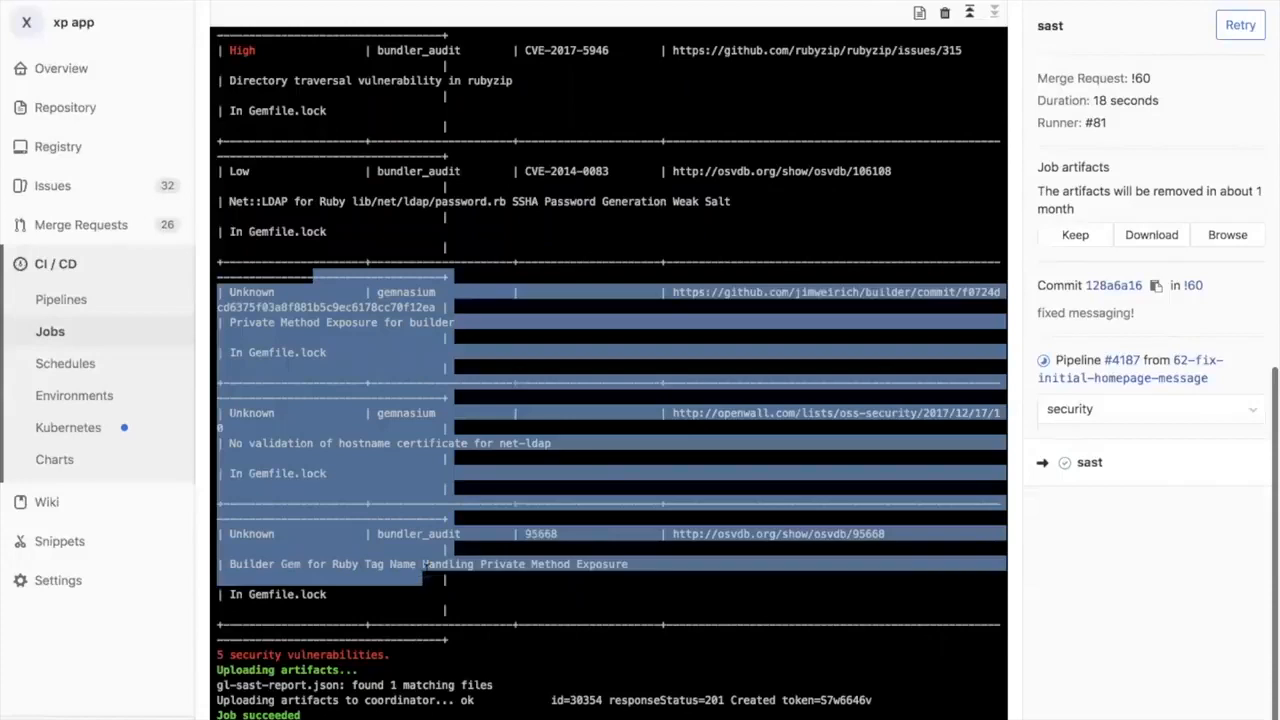
click(425, 566)
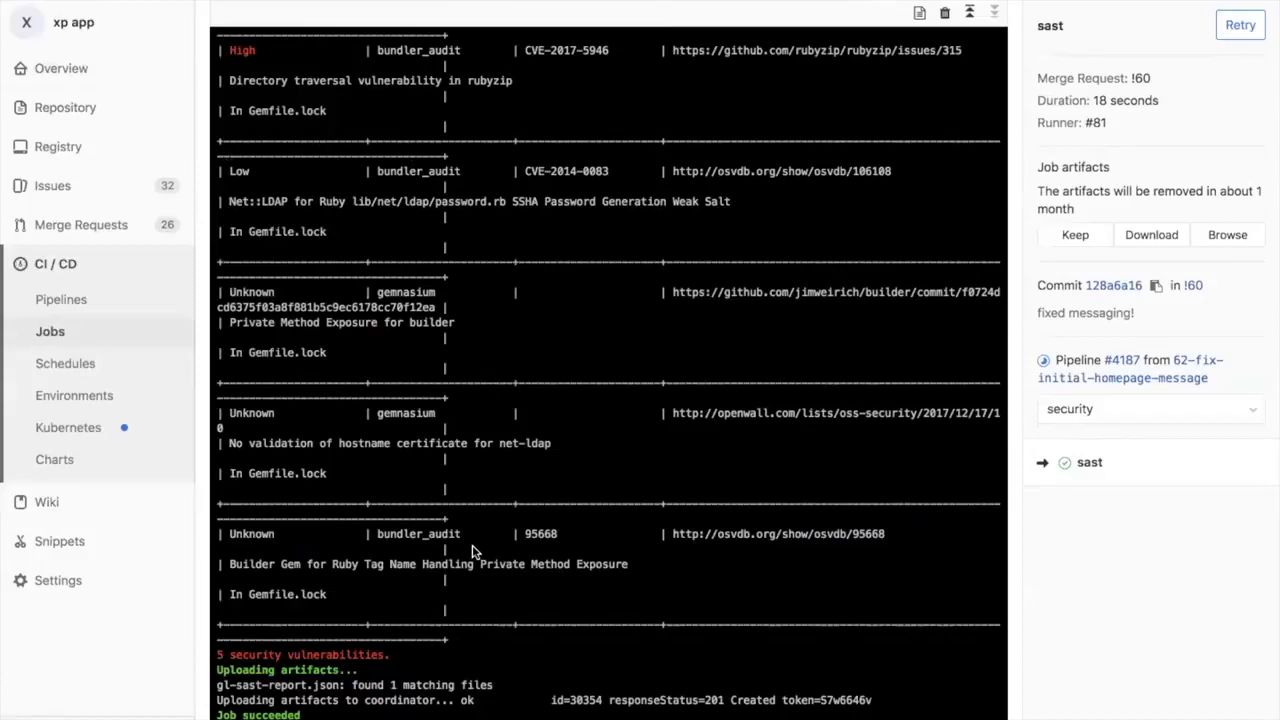
Step: Return to the Fix initial homepage message merge request and check its pipeline status
click(81, 226)
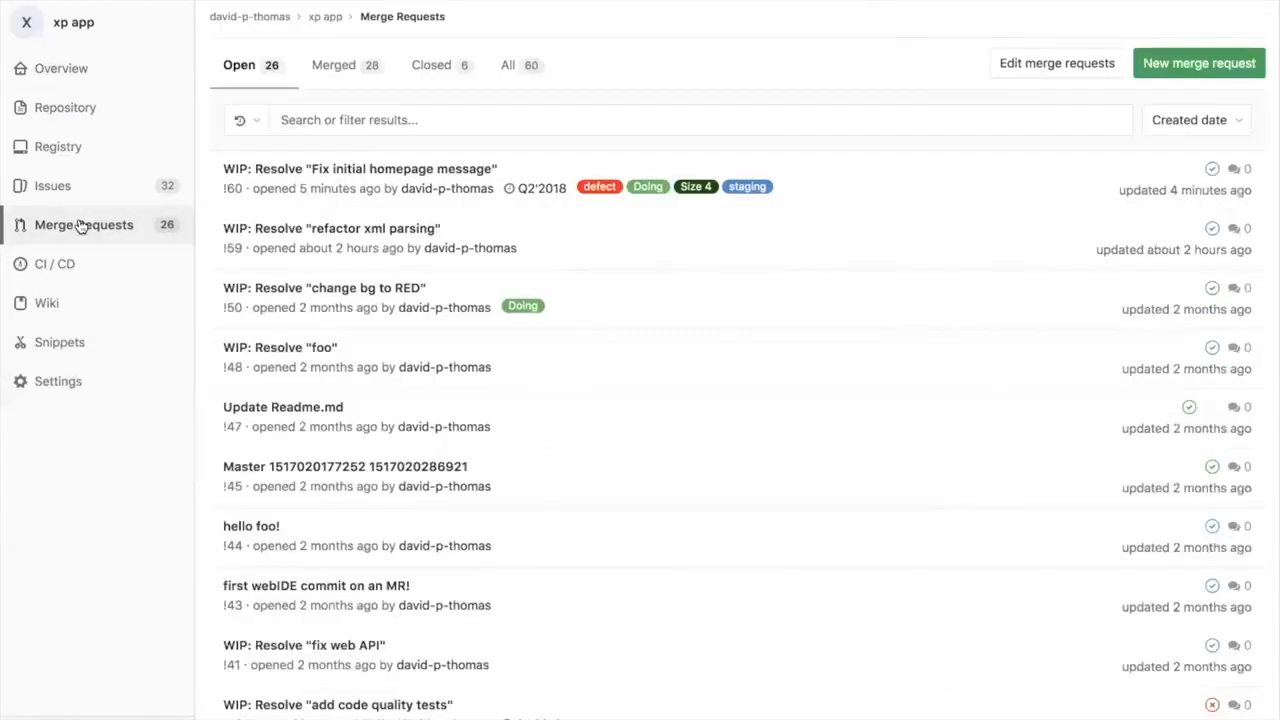
click(358, 170)
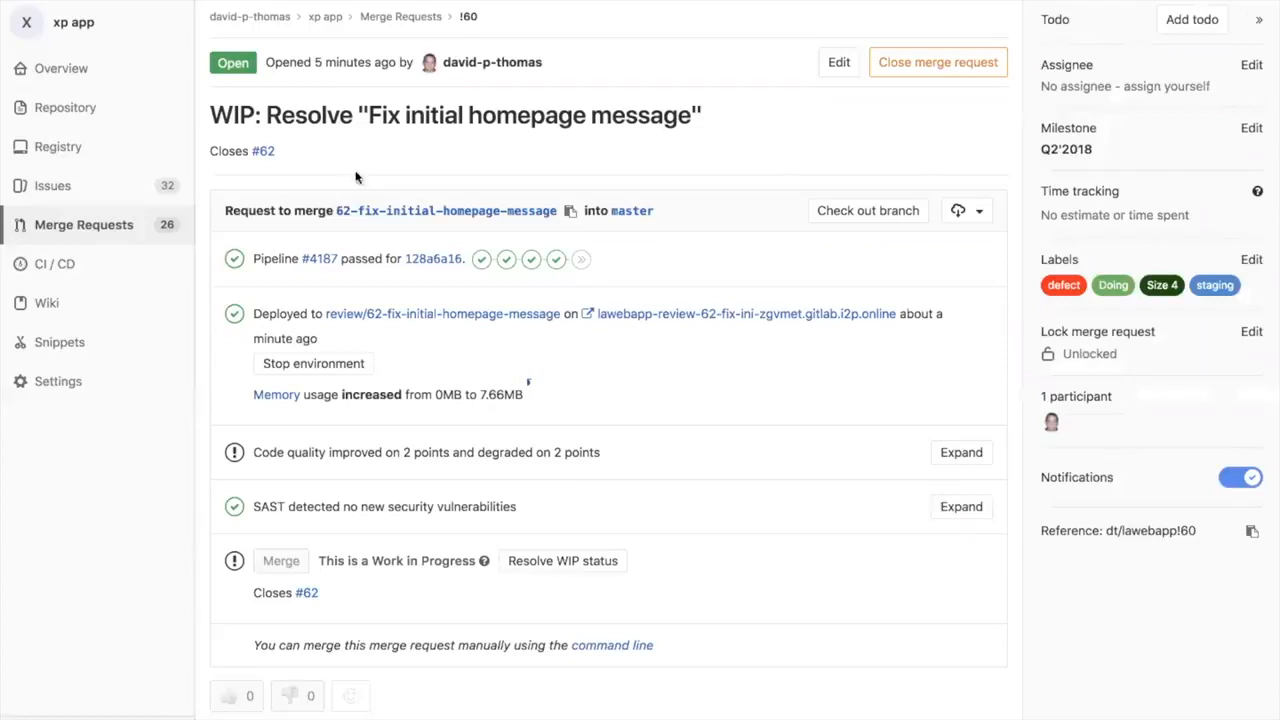
drag(261, 258, 293, 260)
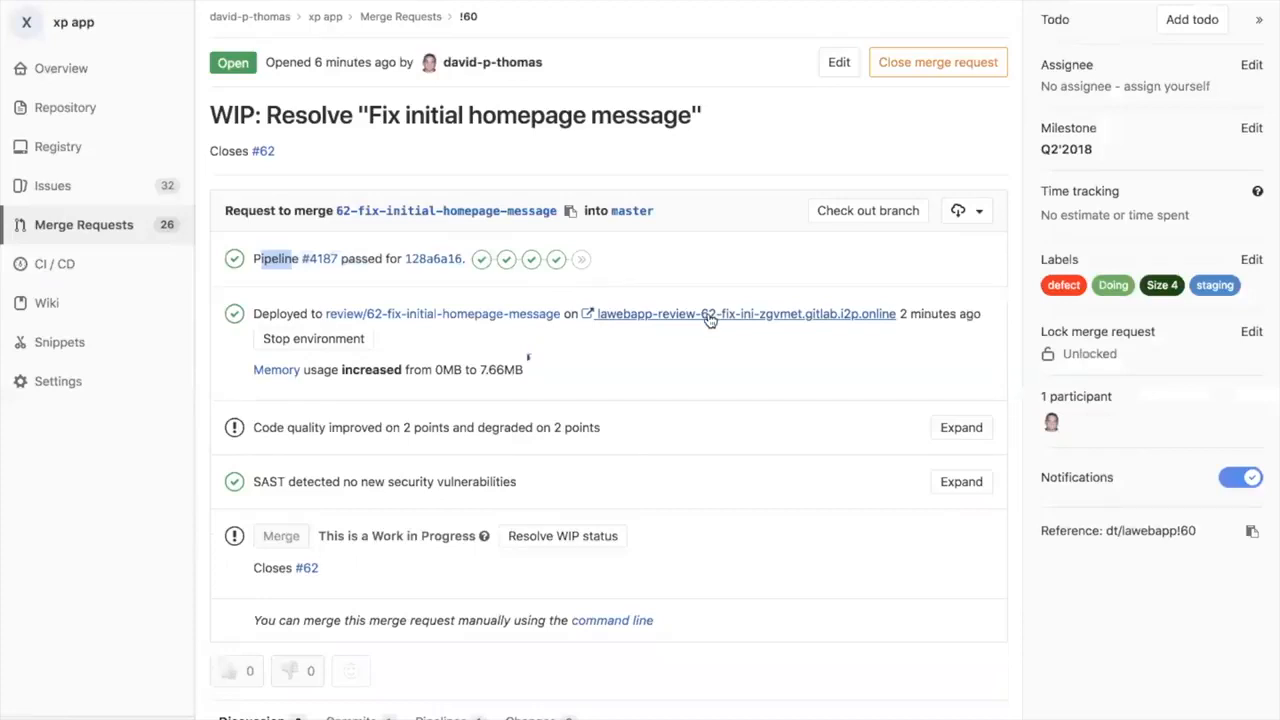
Step: Open the merge request's deployed review app and examine its page and branch-specific web address
click(709, 316)
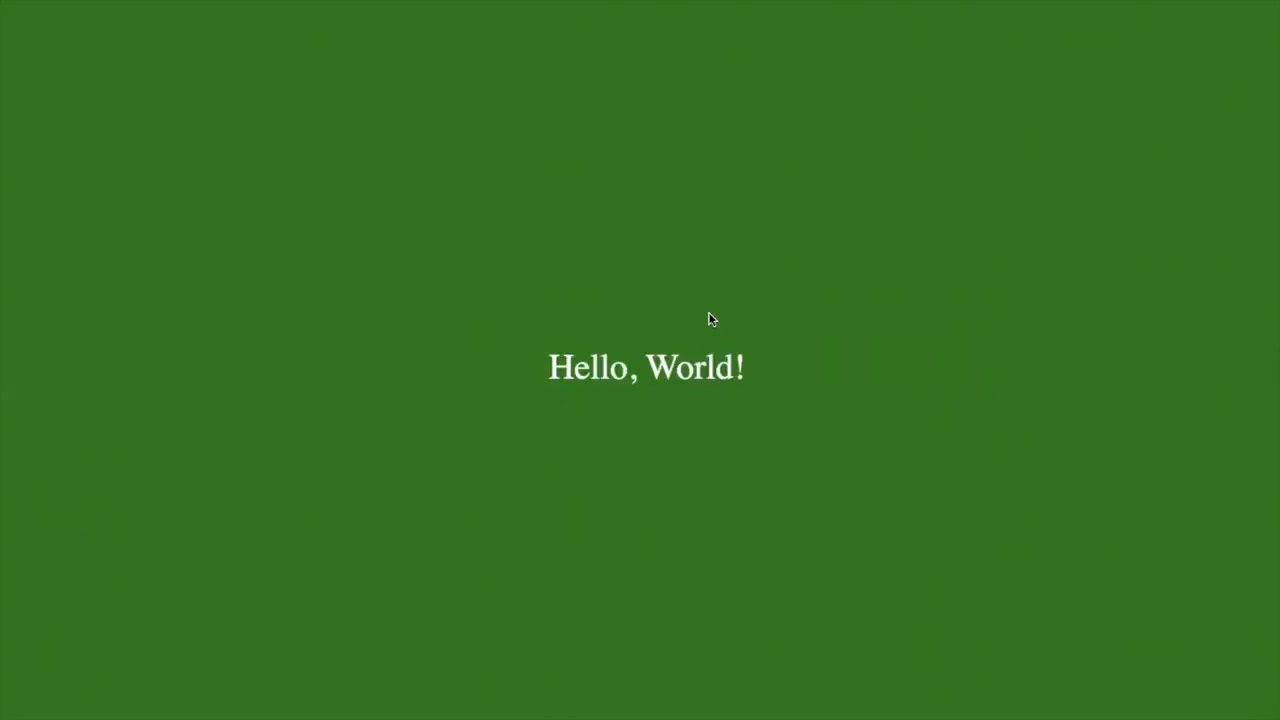
mouse_move(503, 4)
click(453, 29)
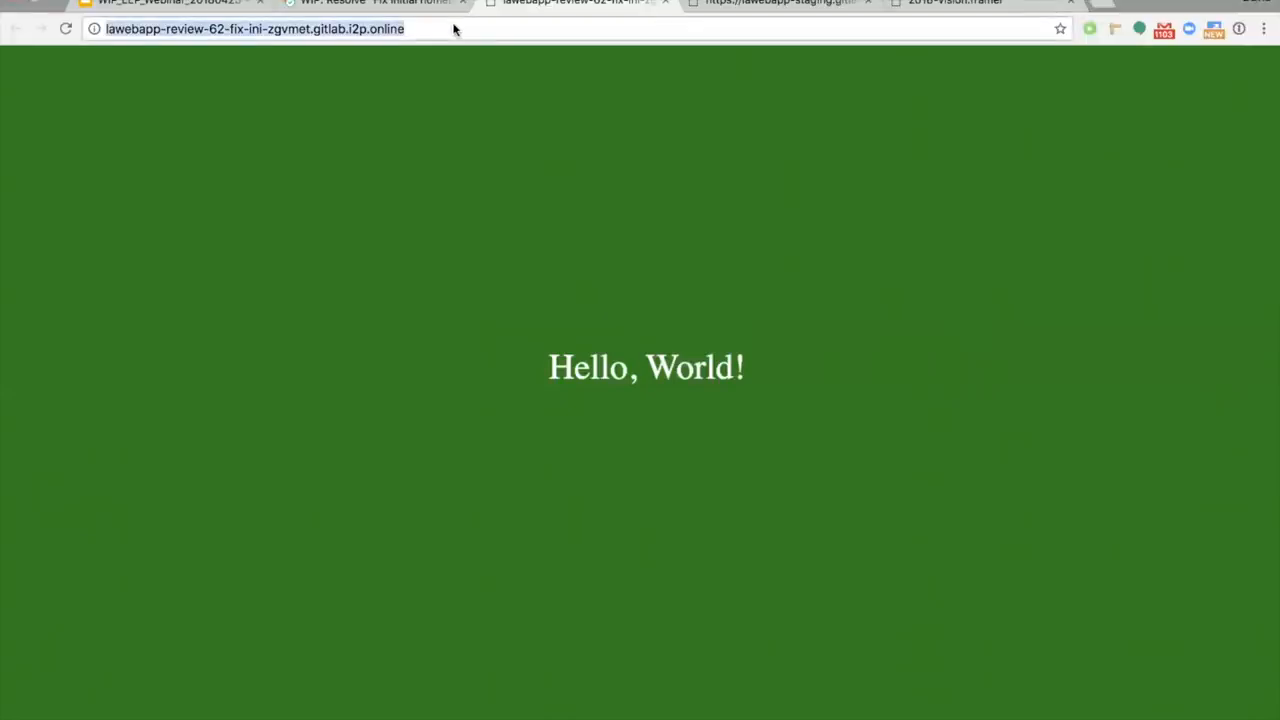
click(310, 29)
drag(310, 29, 106, 29)
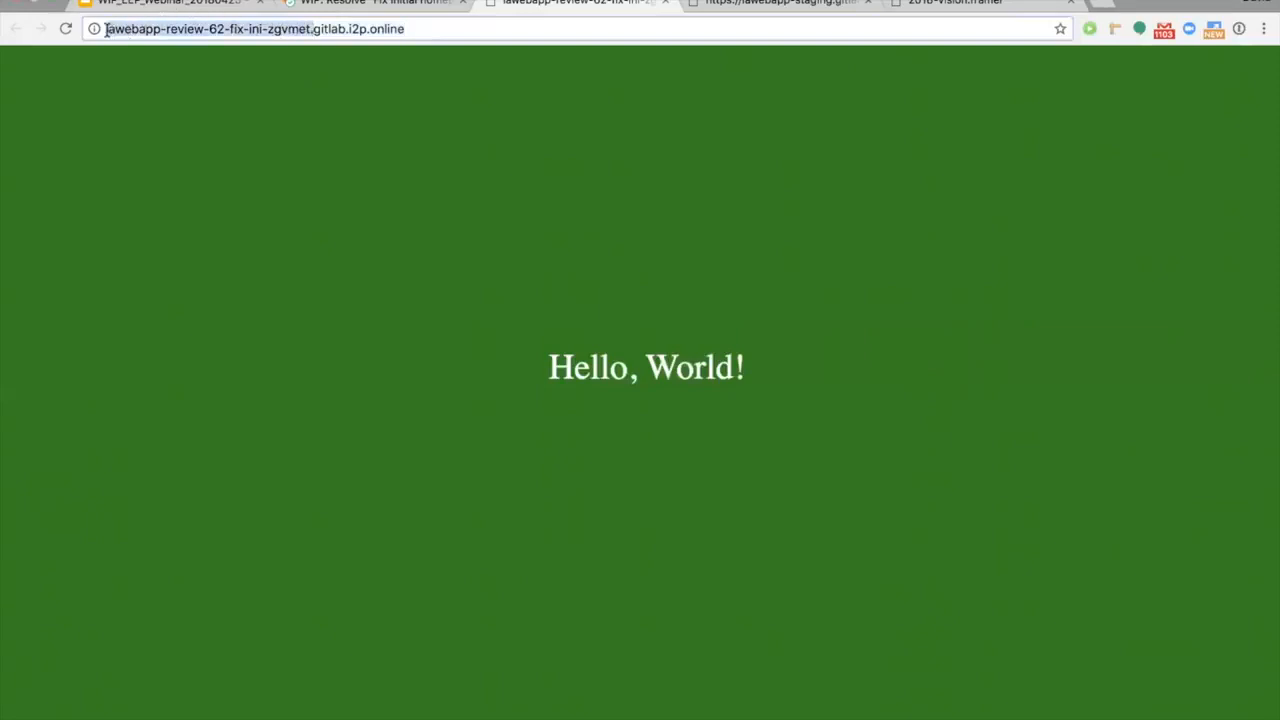
triple_click(126, 30)
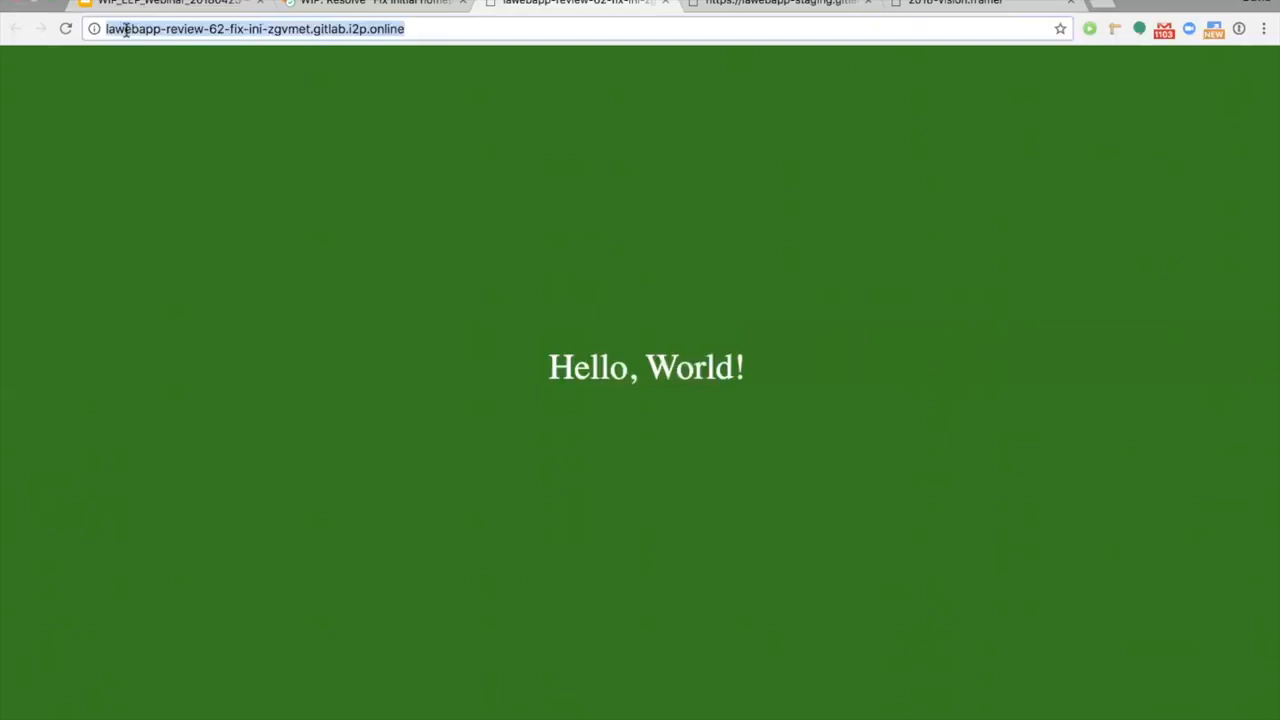
Step: Back in the merge request, review the code quality details and the SAST result
click(368, 3)
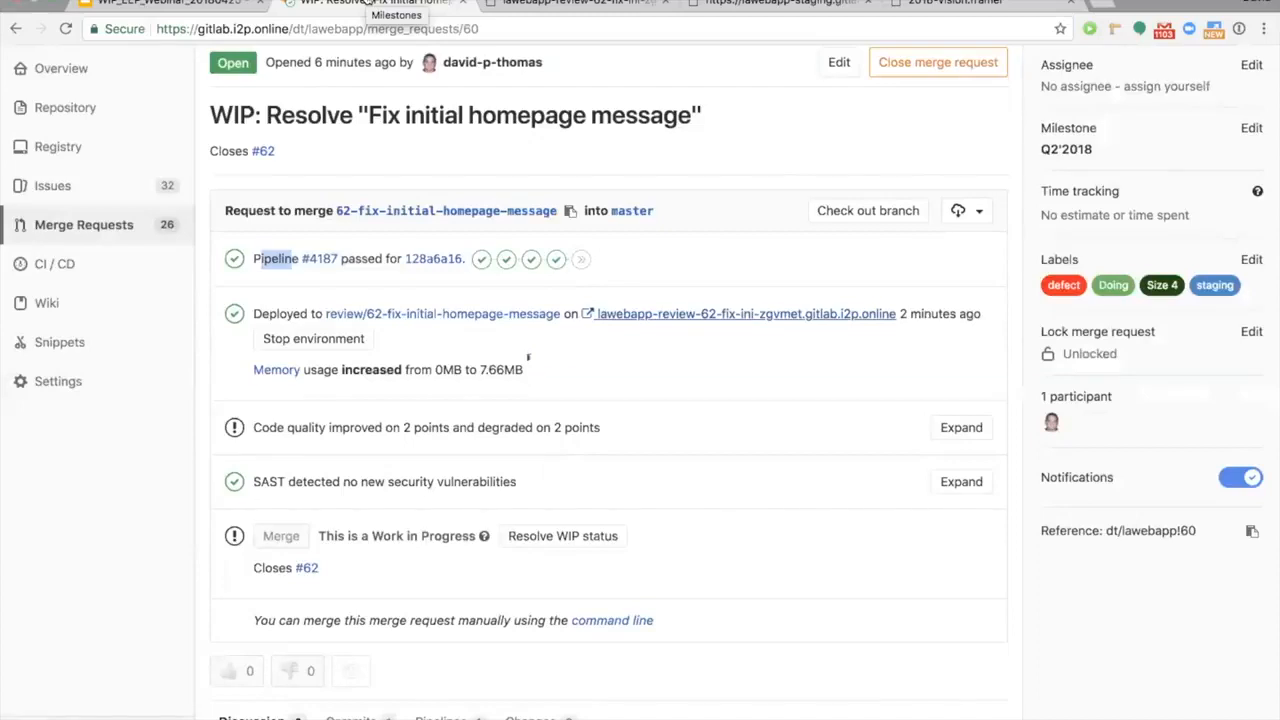
click(955, 428)
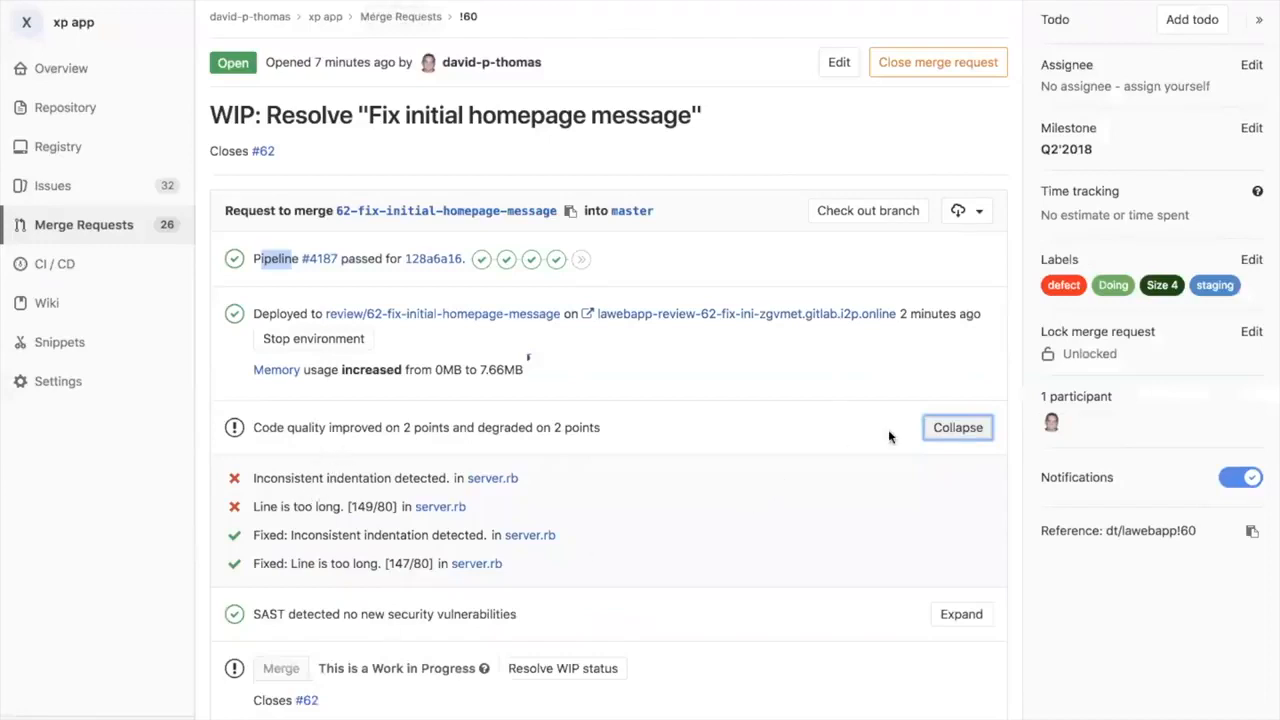
click(952, 428)
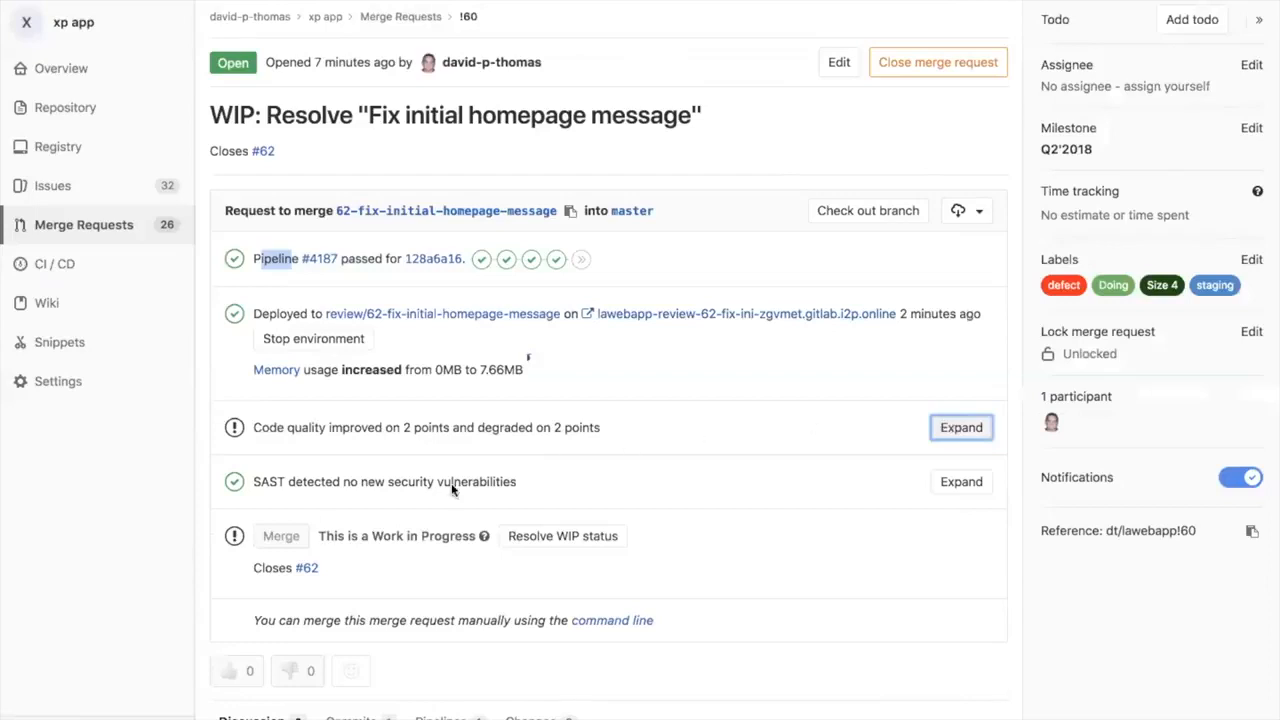
drag(255, 481, 470, 483)
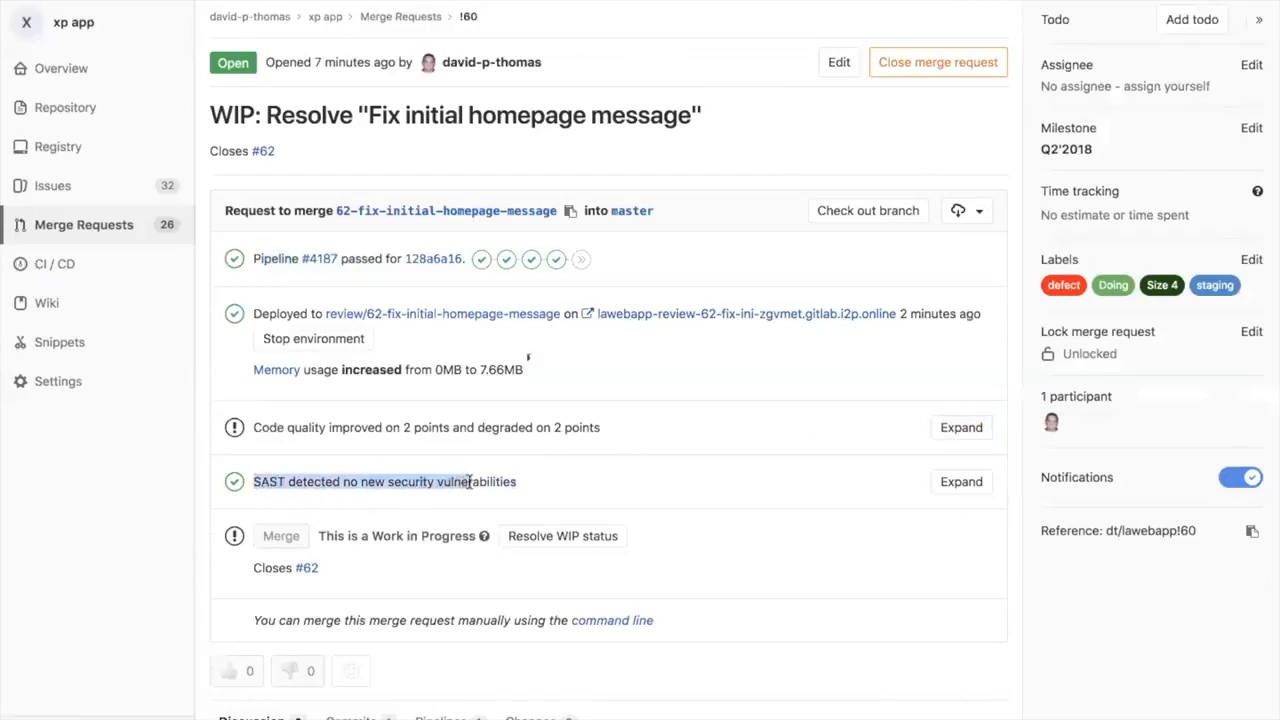
click(469, 482)
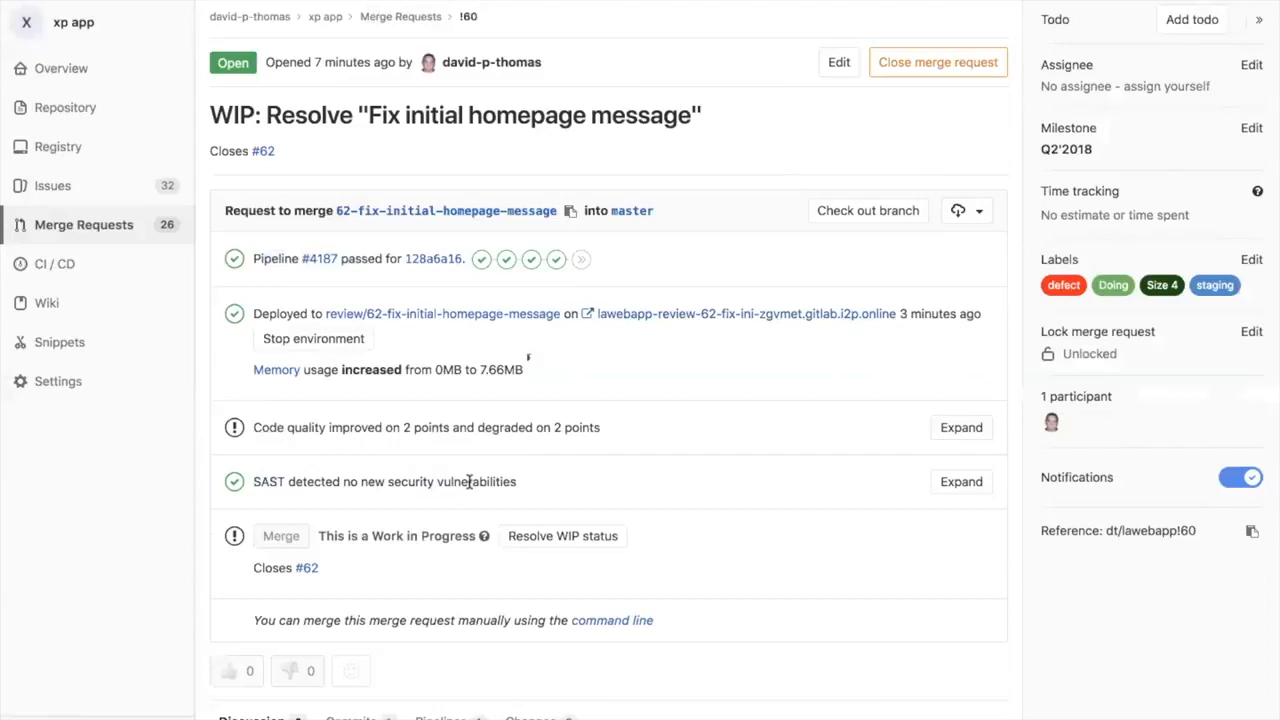
Step: Switch to the 2018-vision prototype and examine its merge request checks, including the expanded security test results, then collapse them
mouse_move(480, 1)
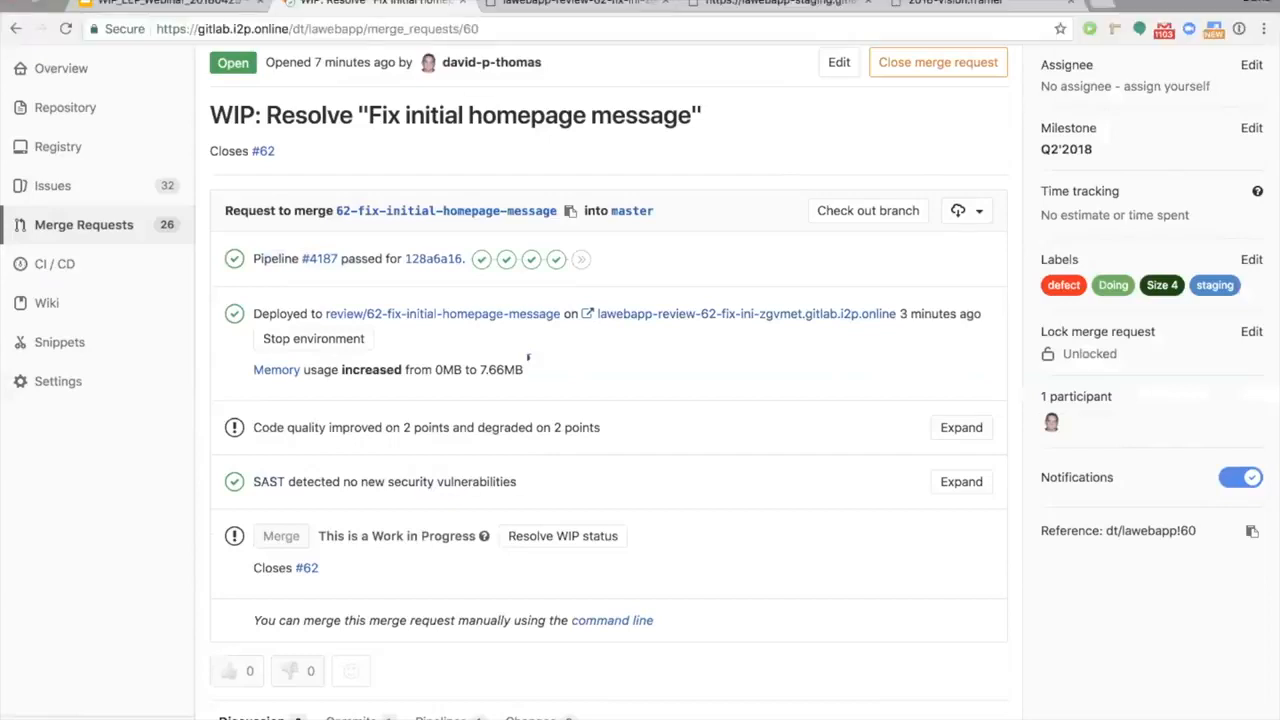
click(951, 4)
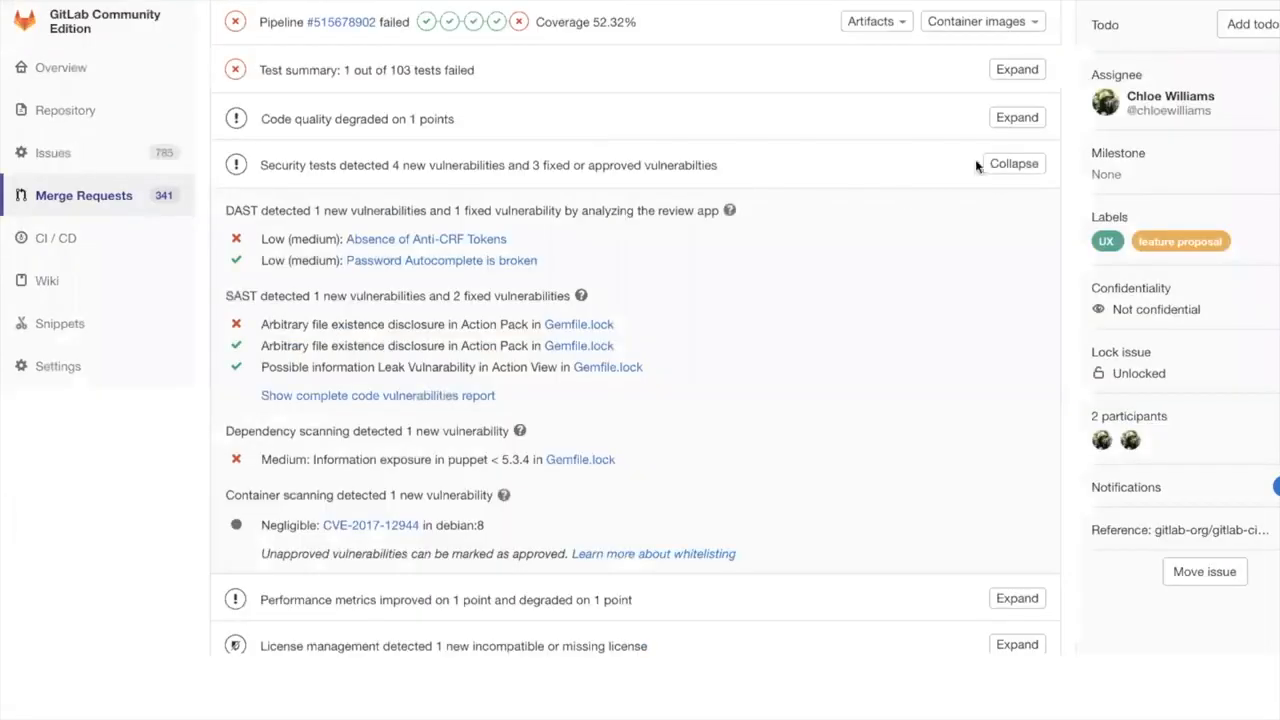
click(1014, 163)
scroll(864, 236, up, 5)
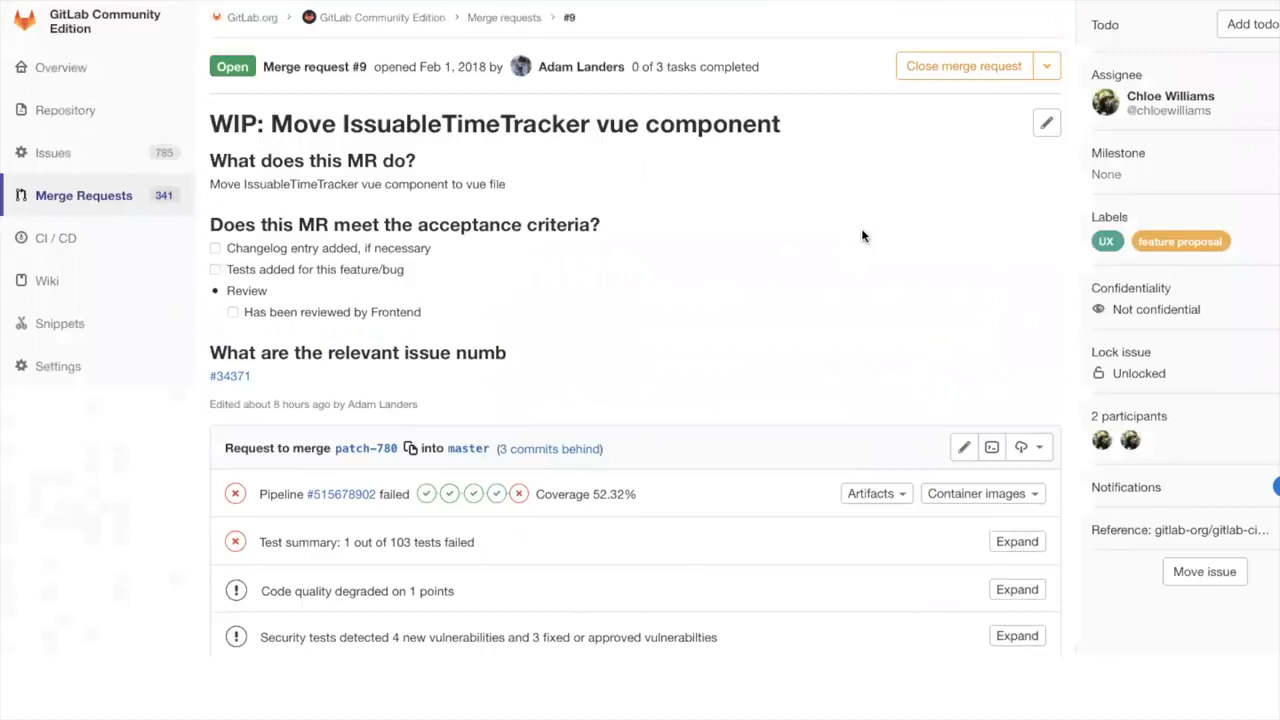
scroll(863, 236, down, 3)
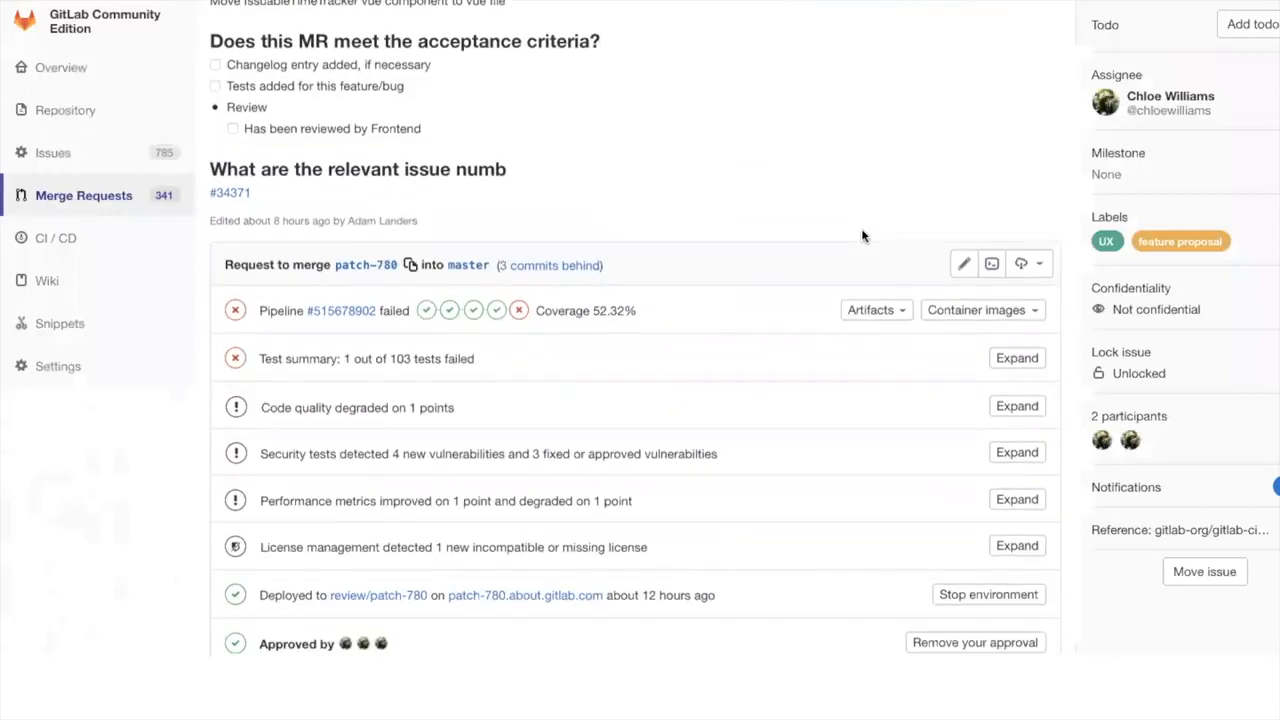
scroll(863, 236, down, 2)
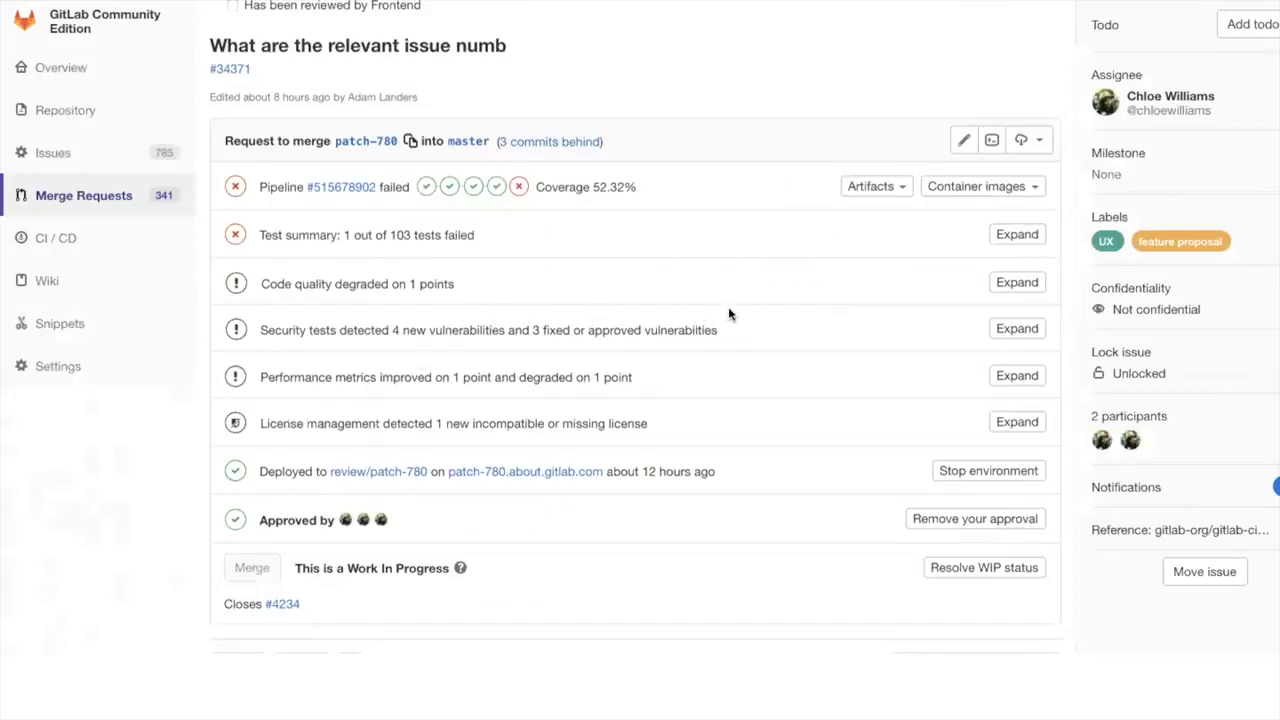
click(1013, 328)
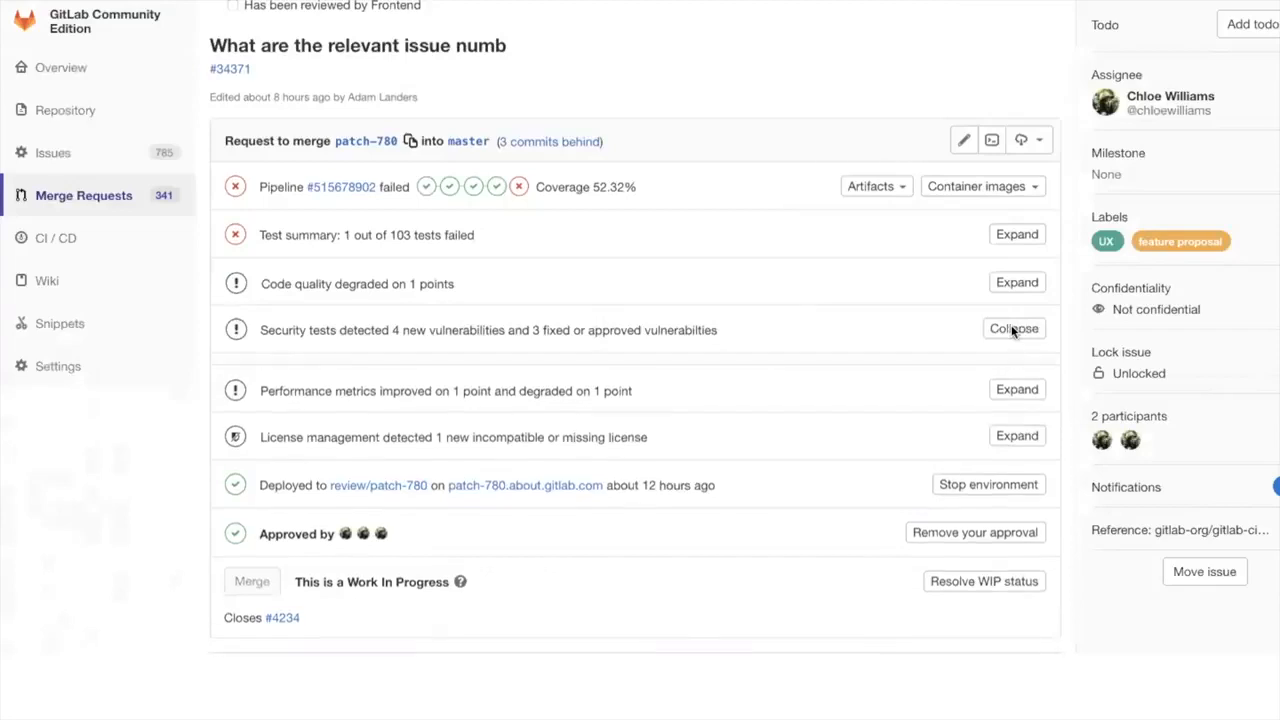
scroll(1013, 330, down, 3)
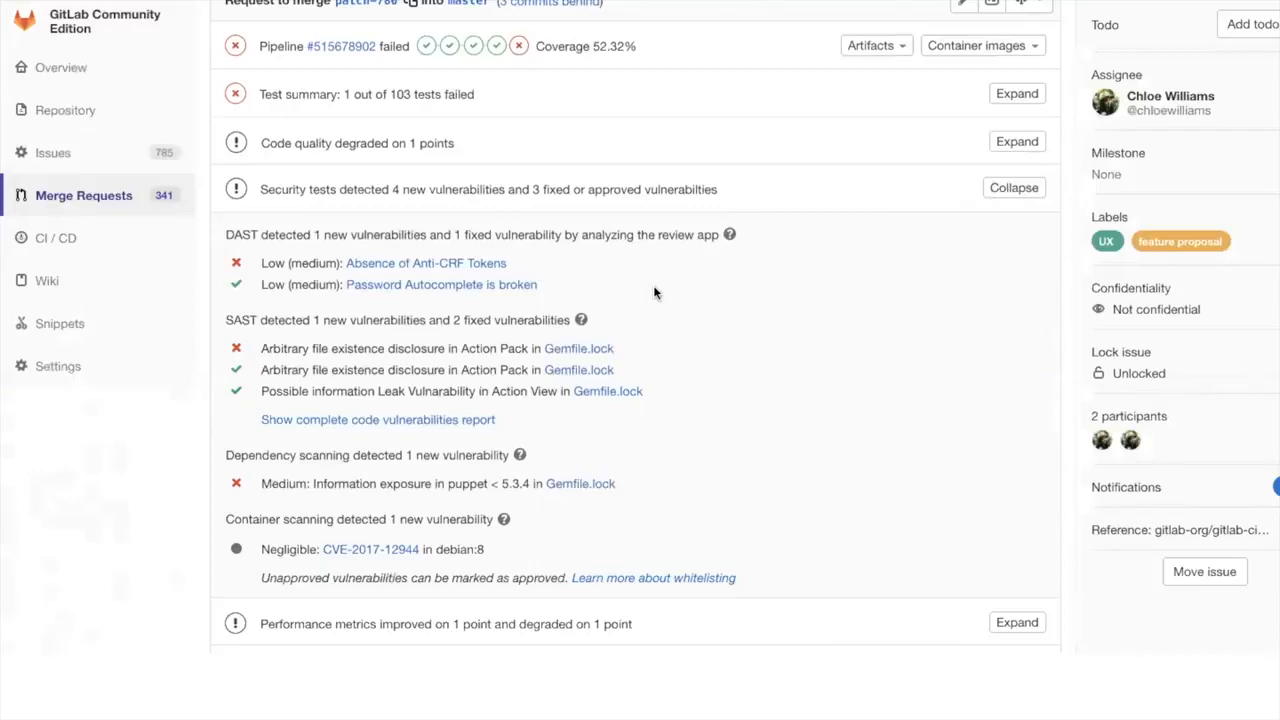
click(1008, 188)
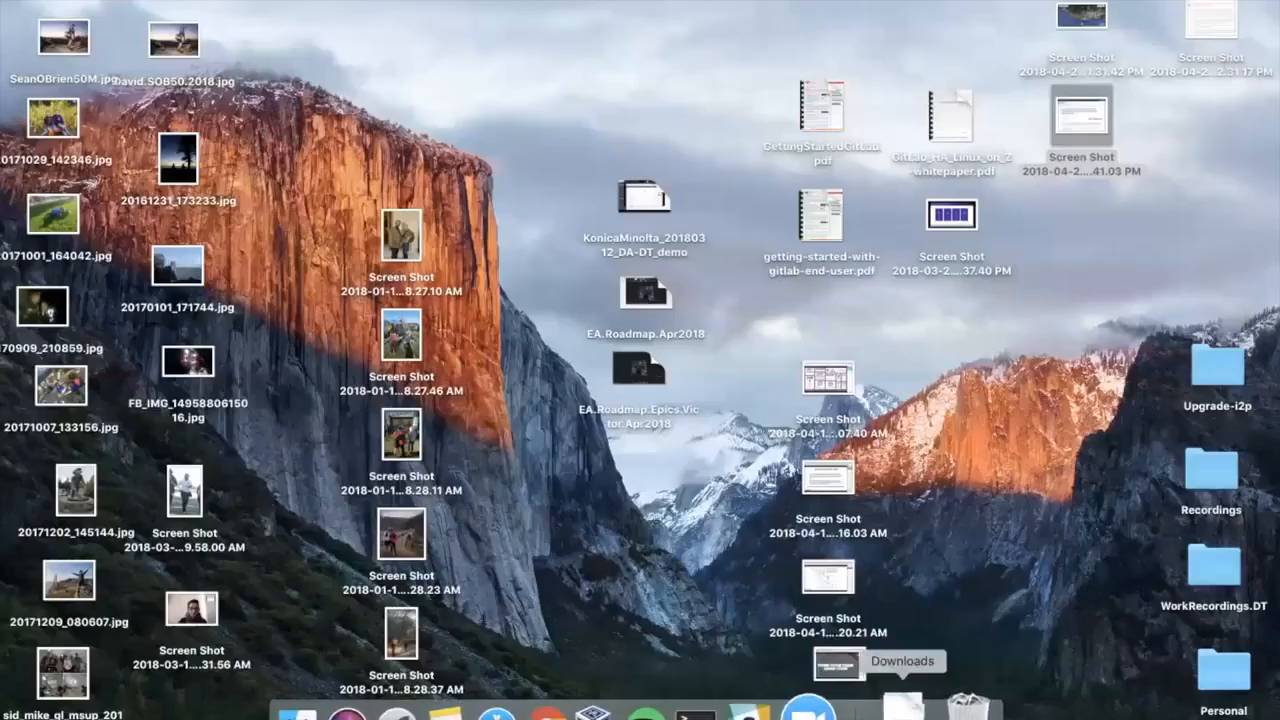
Step: Return to the homepage message merge request, look across its pipeline's stages, and go back to the merge request
click(572, 709)
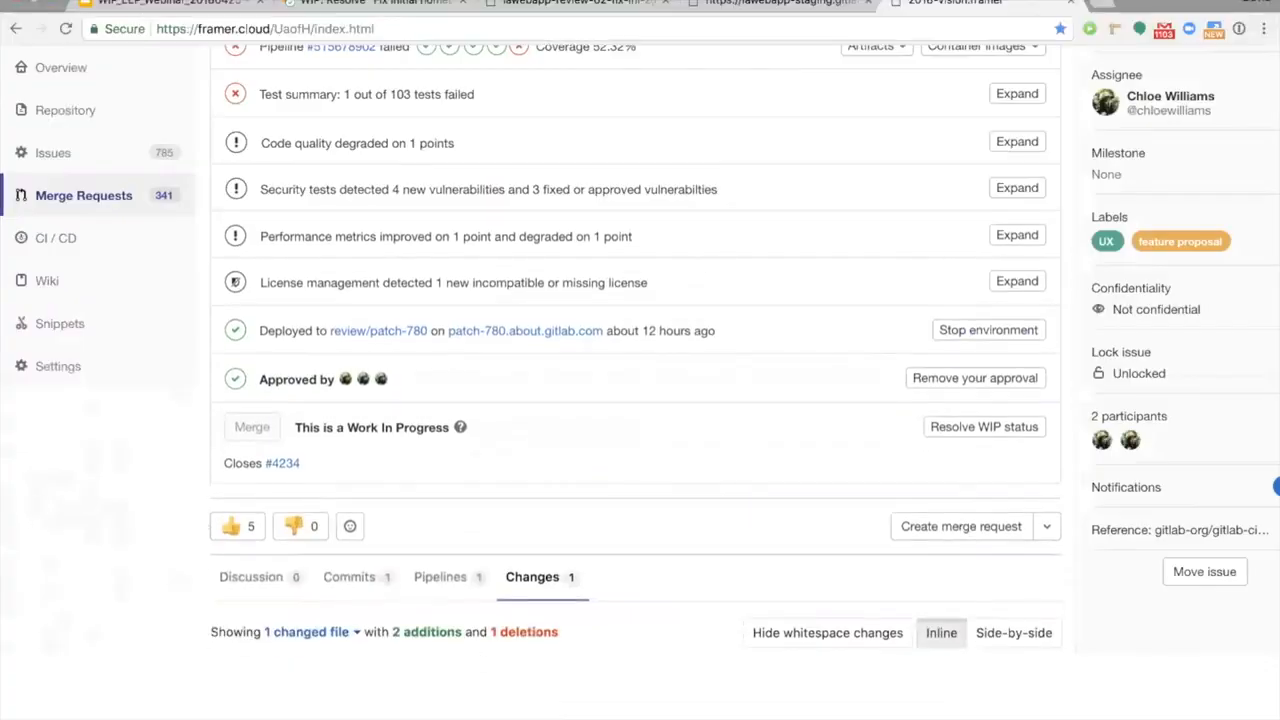
click(388, 8)
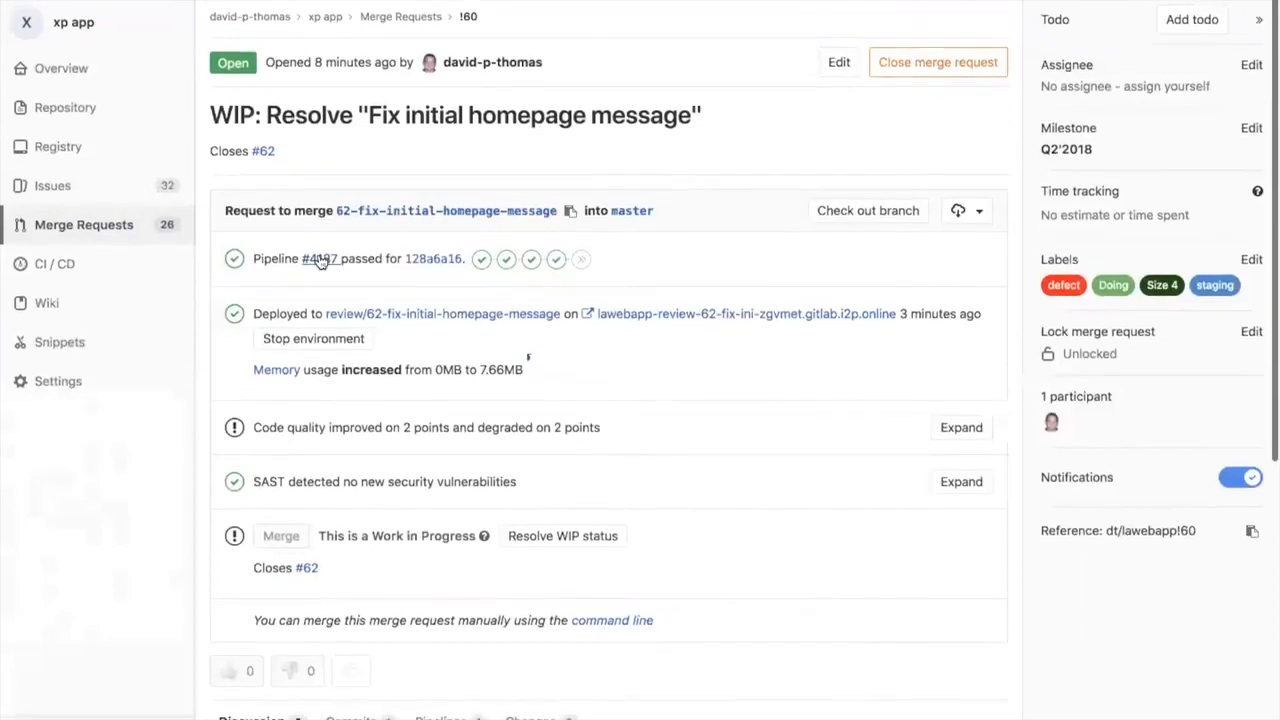
click(320, 260)
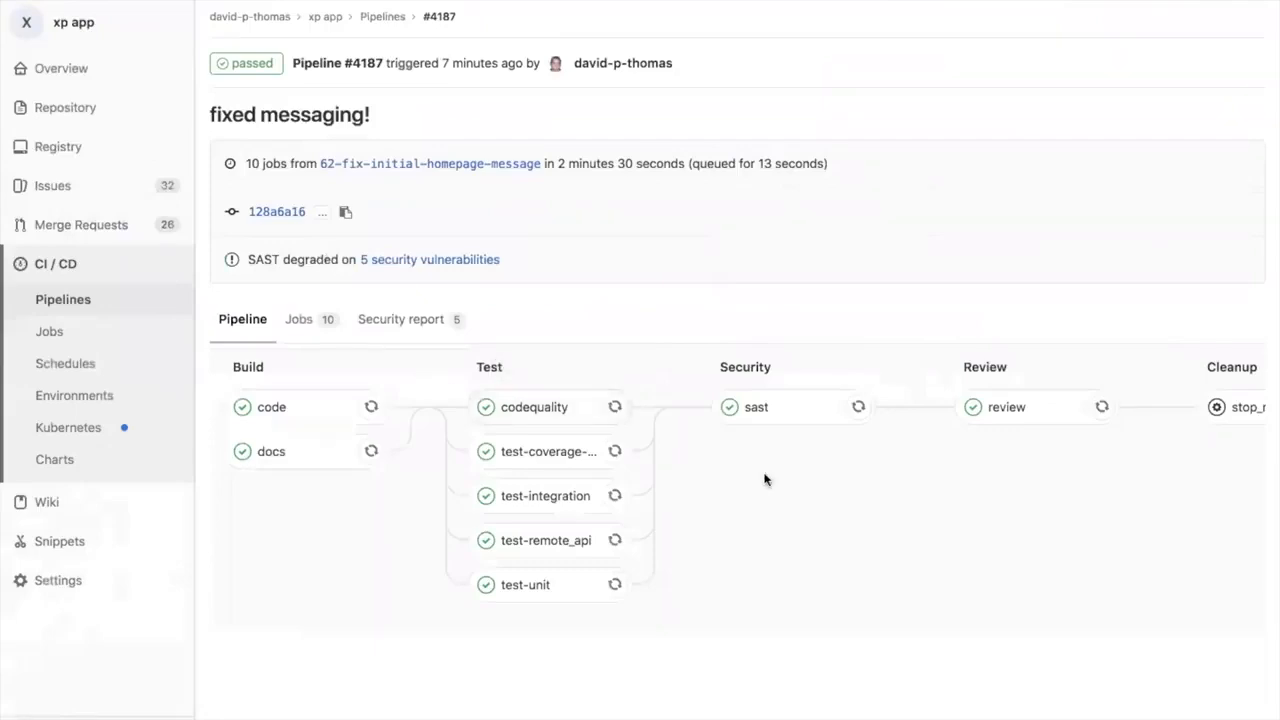
scroll(765, 478, right, 3)
scroll(765, 480, left, 2)
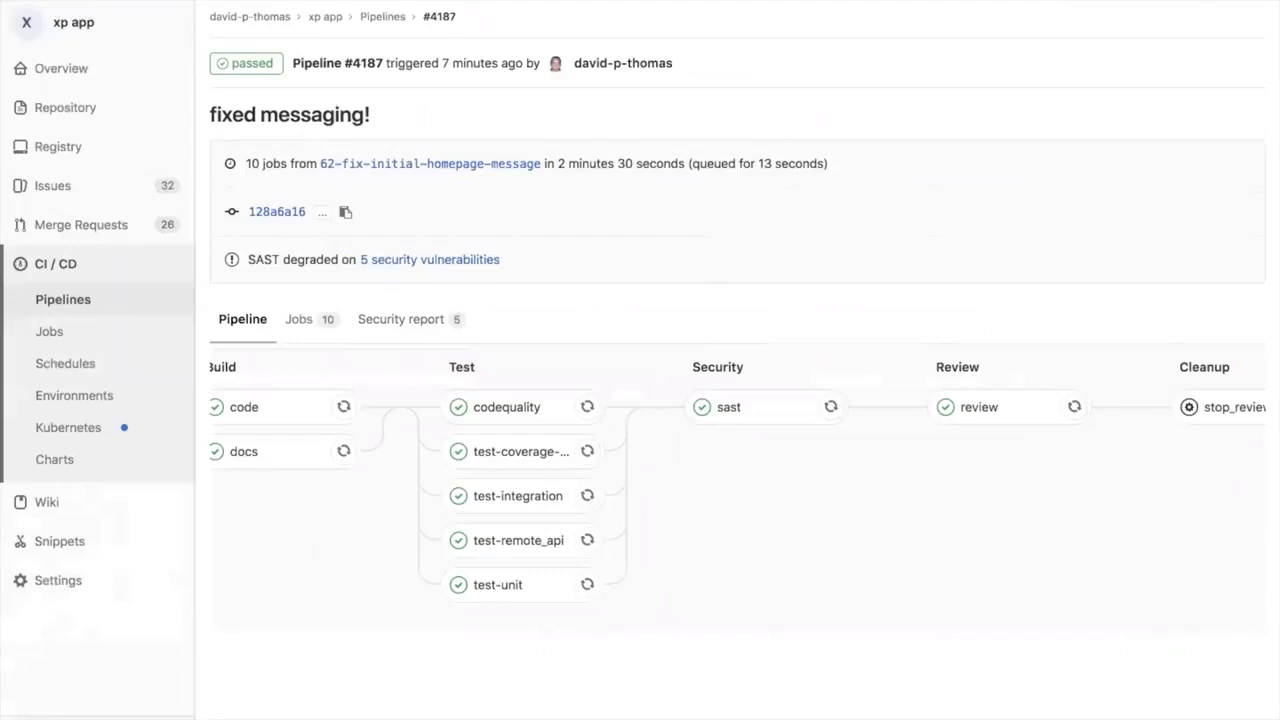
mouse_move(18, 1)
click(15, 28)
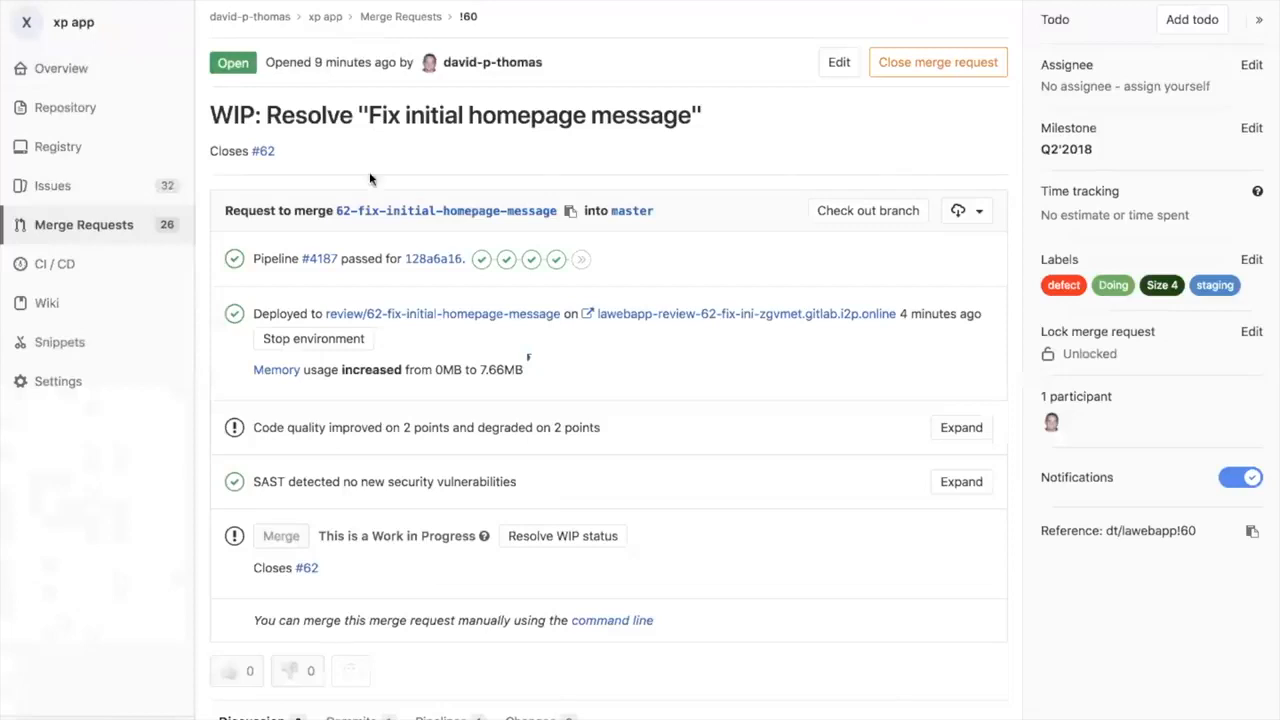
Step: Resolve the merge request's WIP status and merge 62-fix-initial-homepage-message into master, keeping the source branch
click(550, 545)
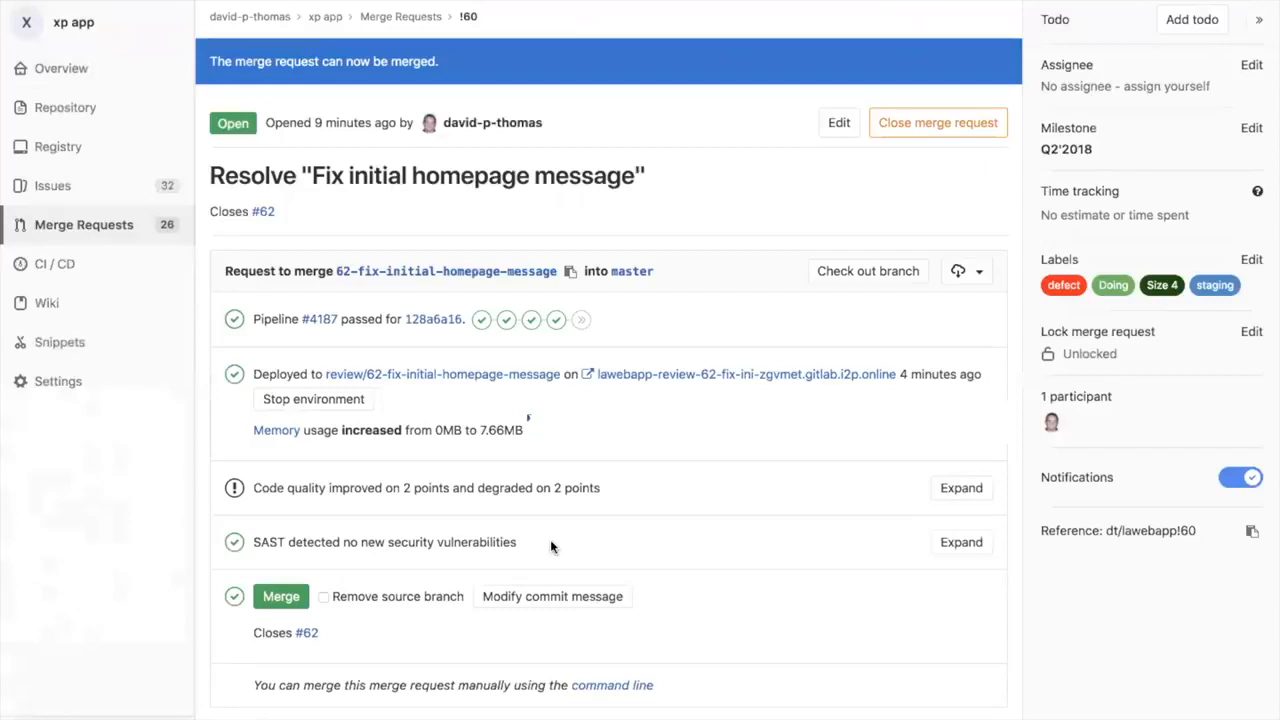
click(271, 598)
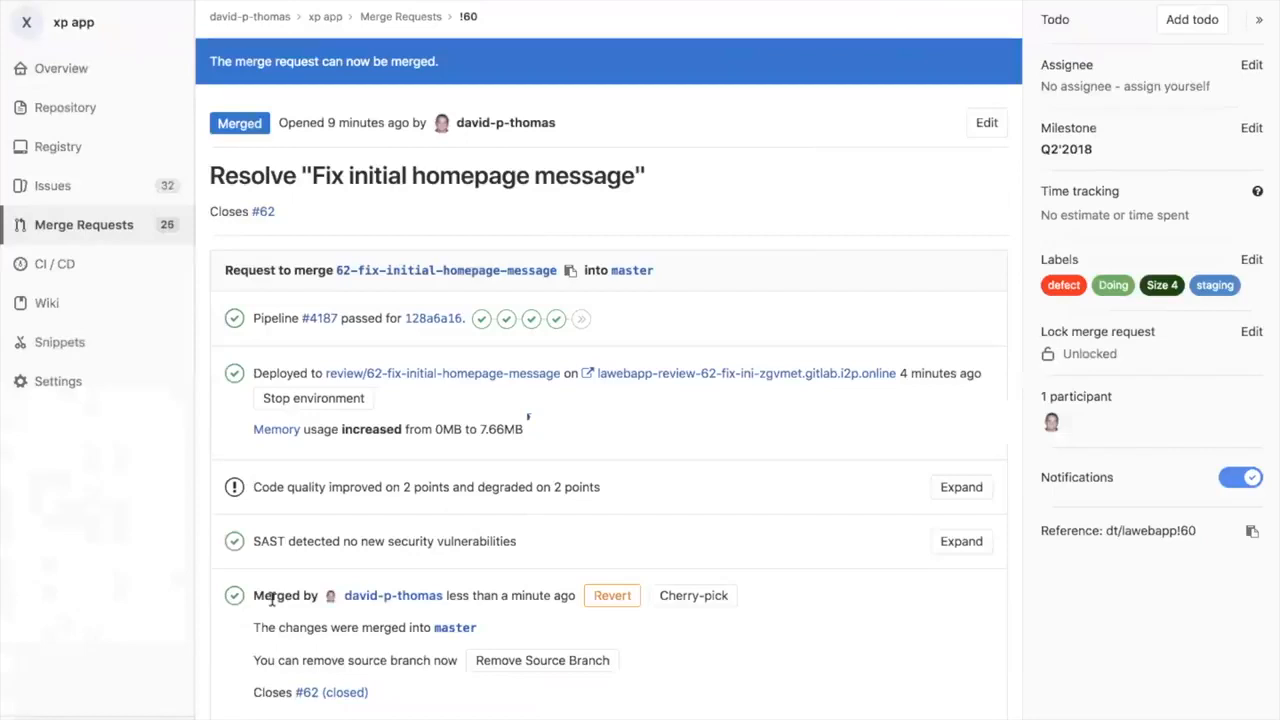
scroll(271, 598, down, 1)
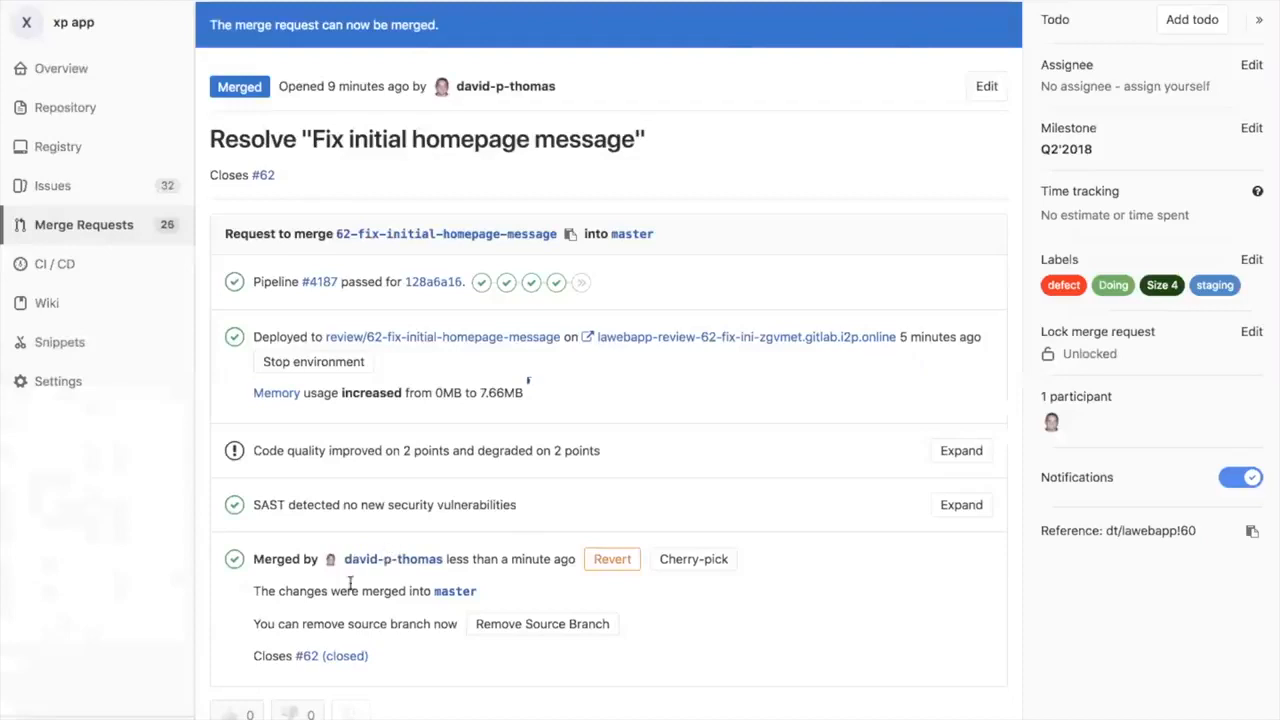
drag(379, 592, 487, 598)
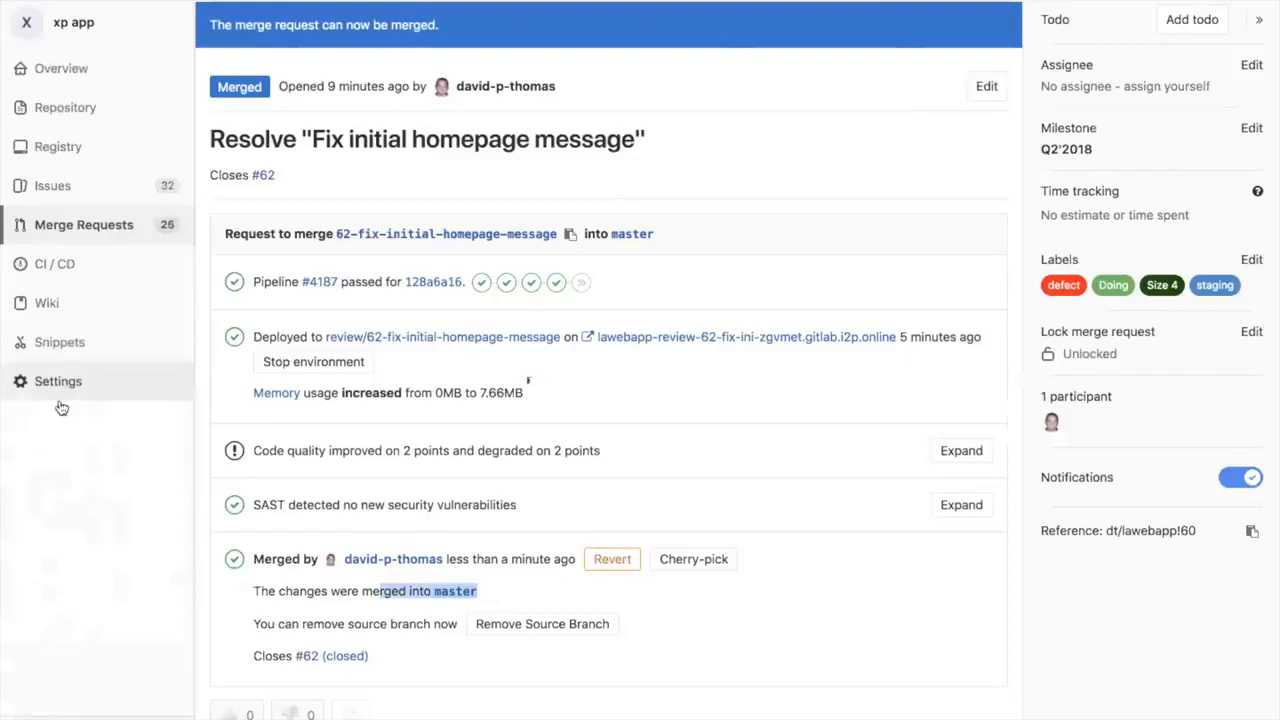
Step: Open the project's pipeline list and look through the recent runs, including the new master pipeline for the merge
mouse_move(72, 262)
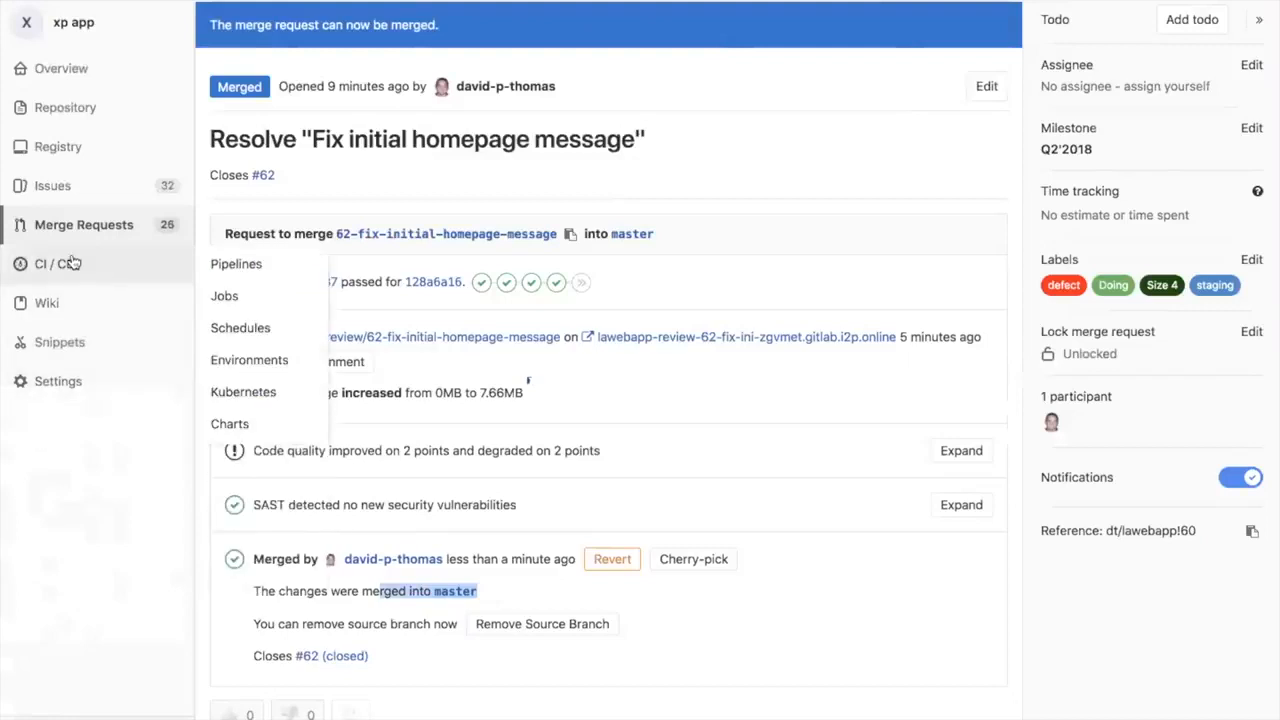
click(248, 265)
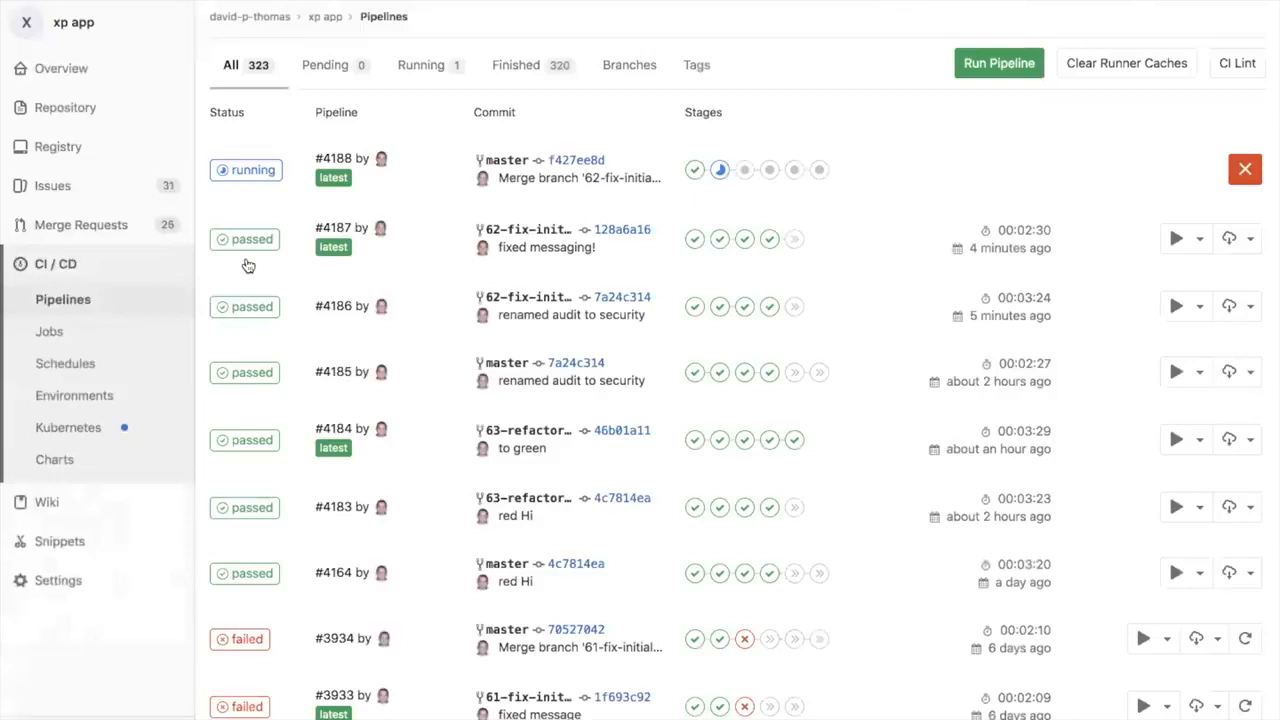
scroll(248, 265, down, 2)
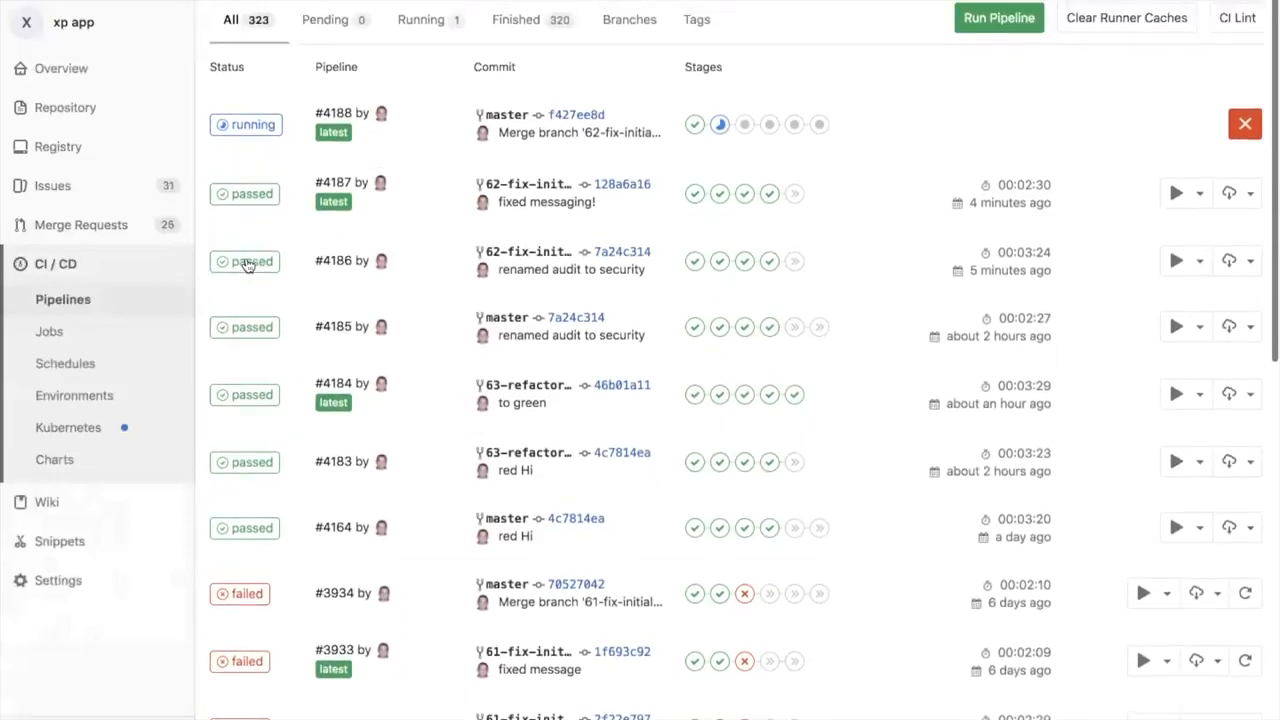
scroll(248, 265, up, 2)
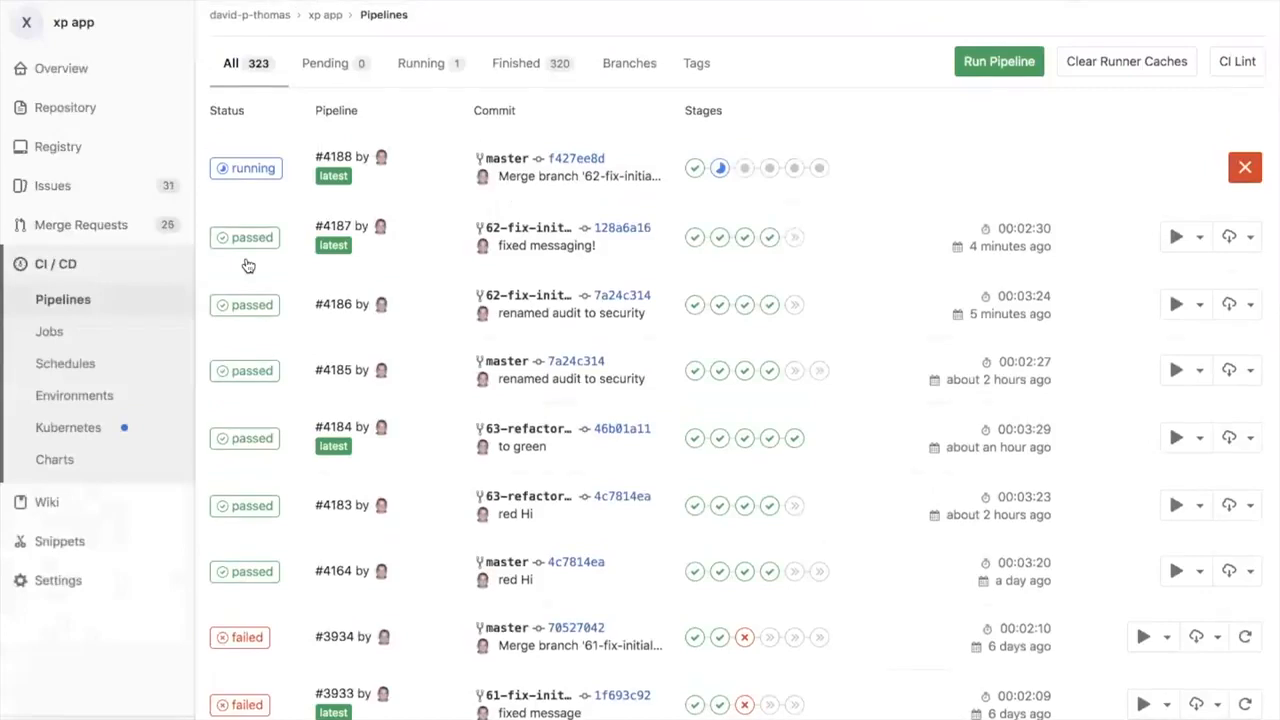
scroll(255, 333, down, 5)
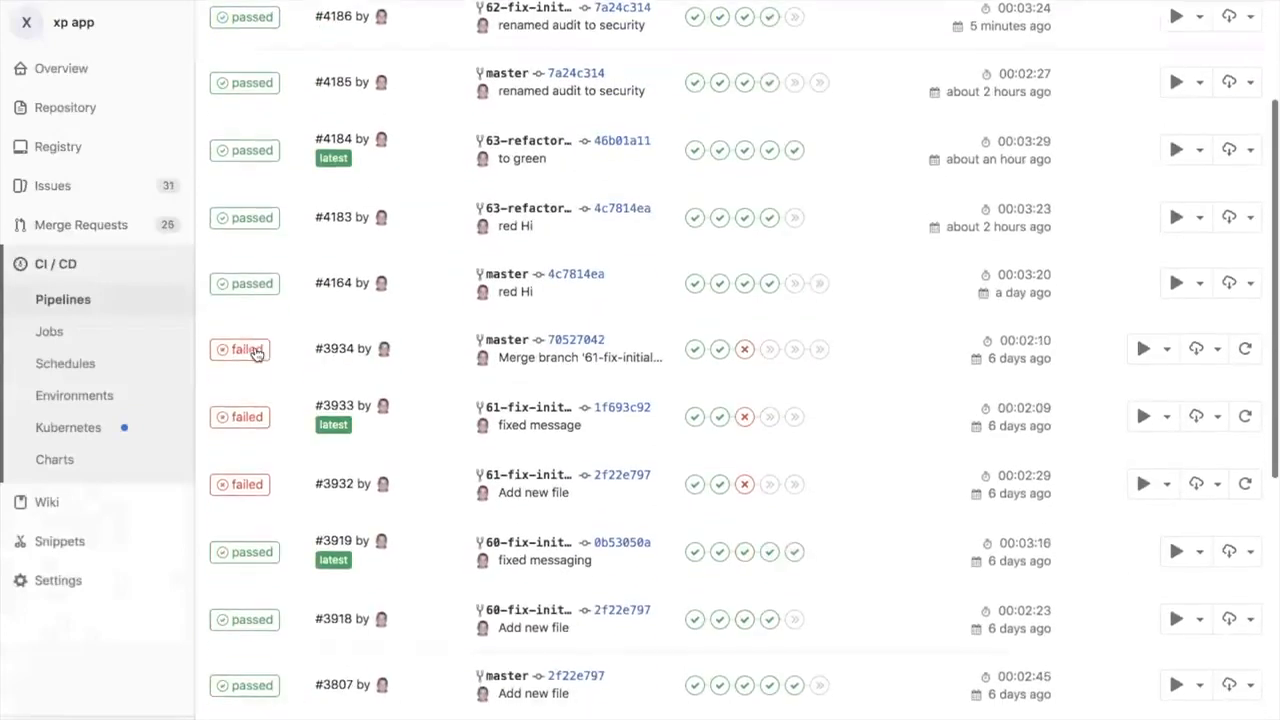
scroll(257, 341, up, 3)
scroll(257, 341, up, 3)
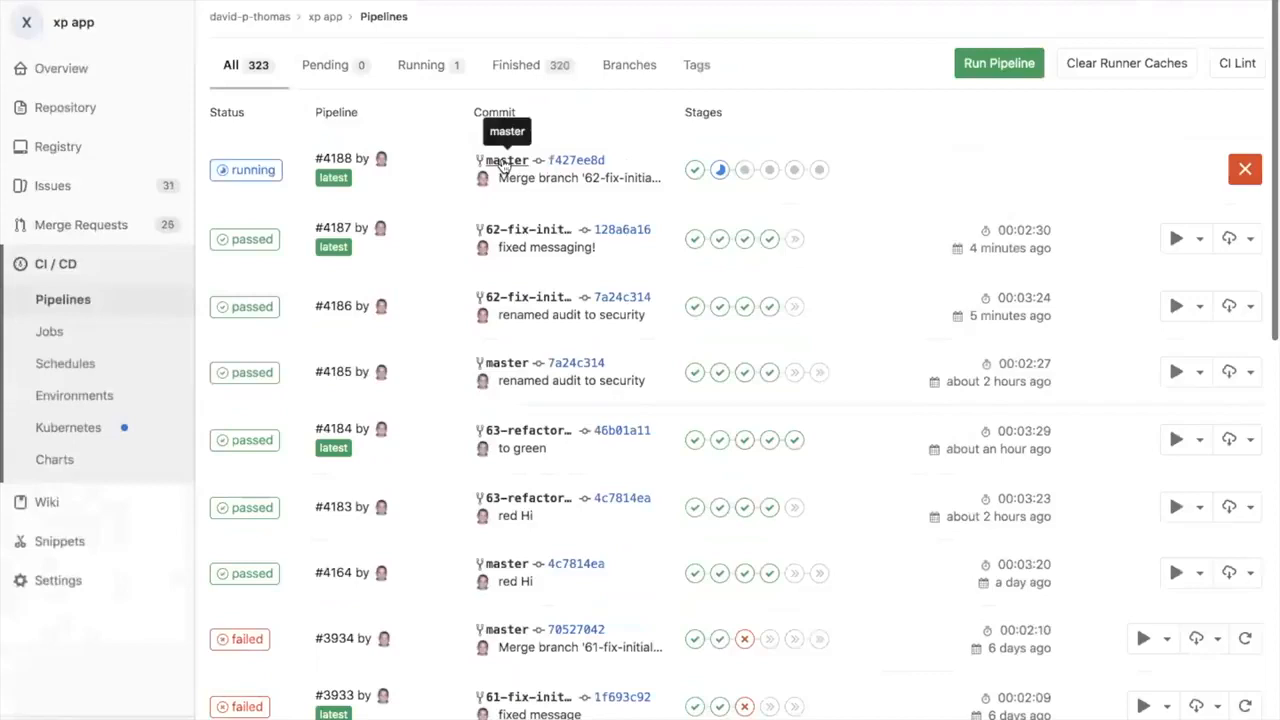
Step: Open the running master pipeline for the homepage message merge and look across its stages through to Production
click(256, 170)
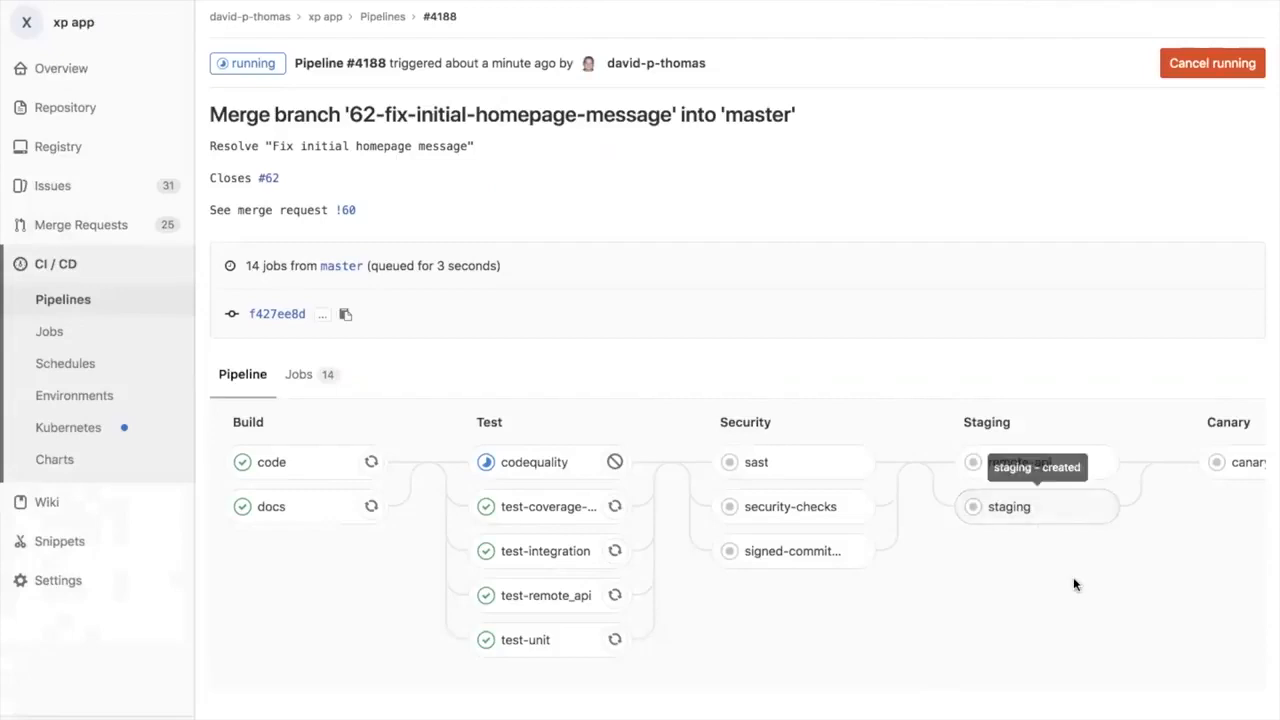
scroll(1074, 580, right, 5)
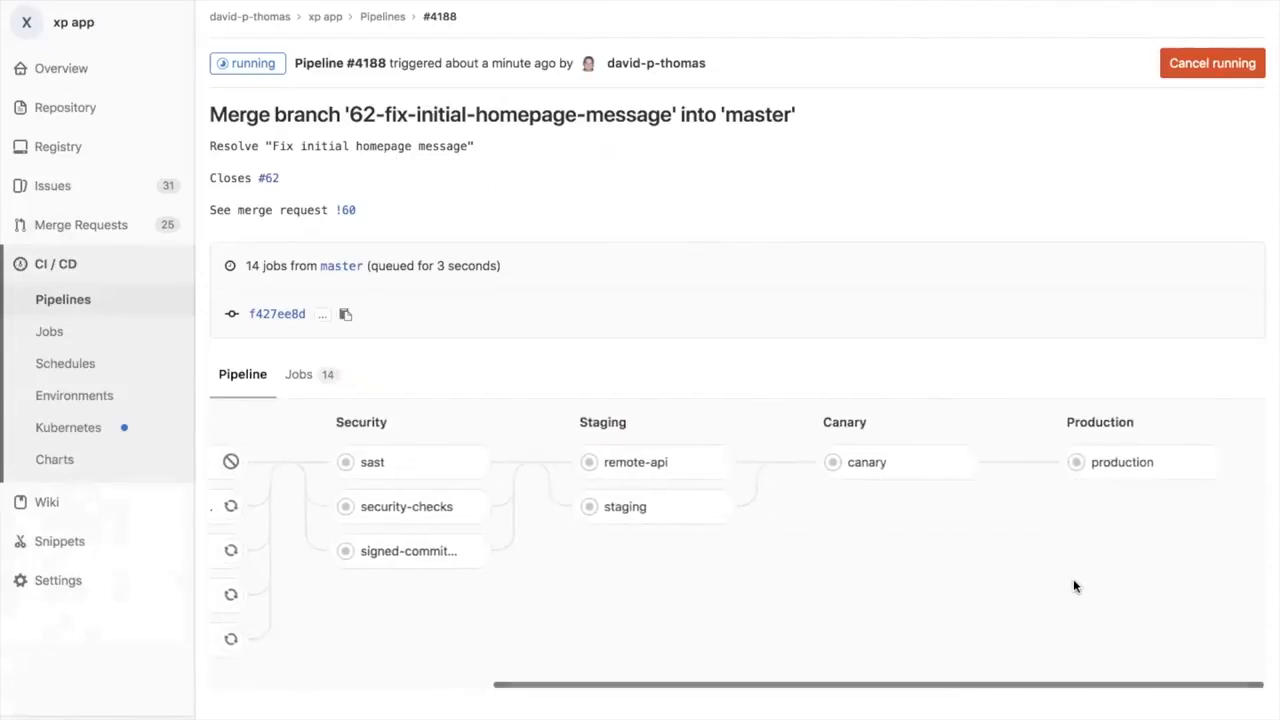
scroll(1074, 586, left, 4)
scroll(1074, 586, left, 2)
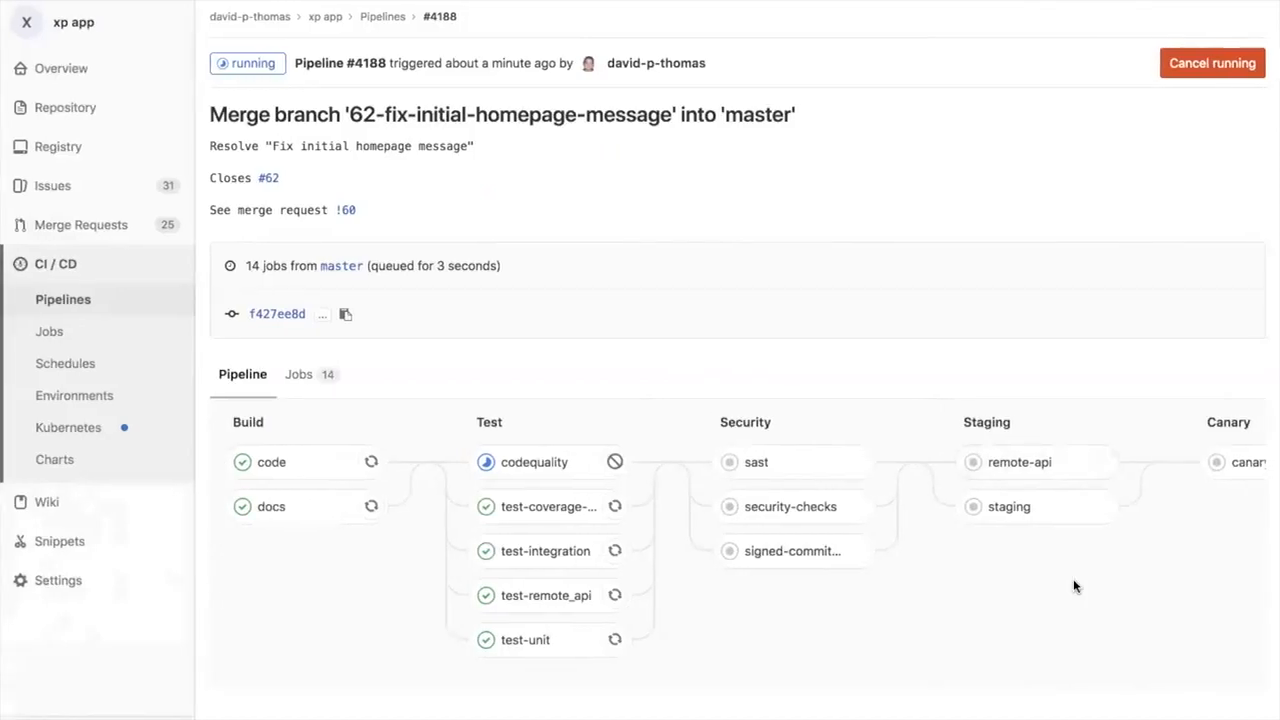
Step: Read through the codequality job's log in the Test stage, then return to the master pipeline
click(534, 462)
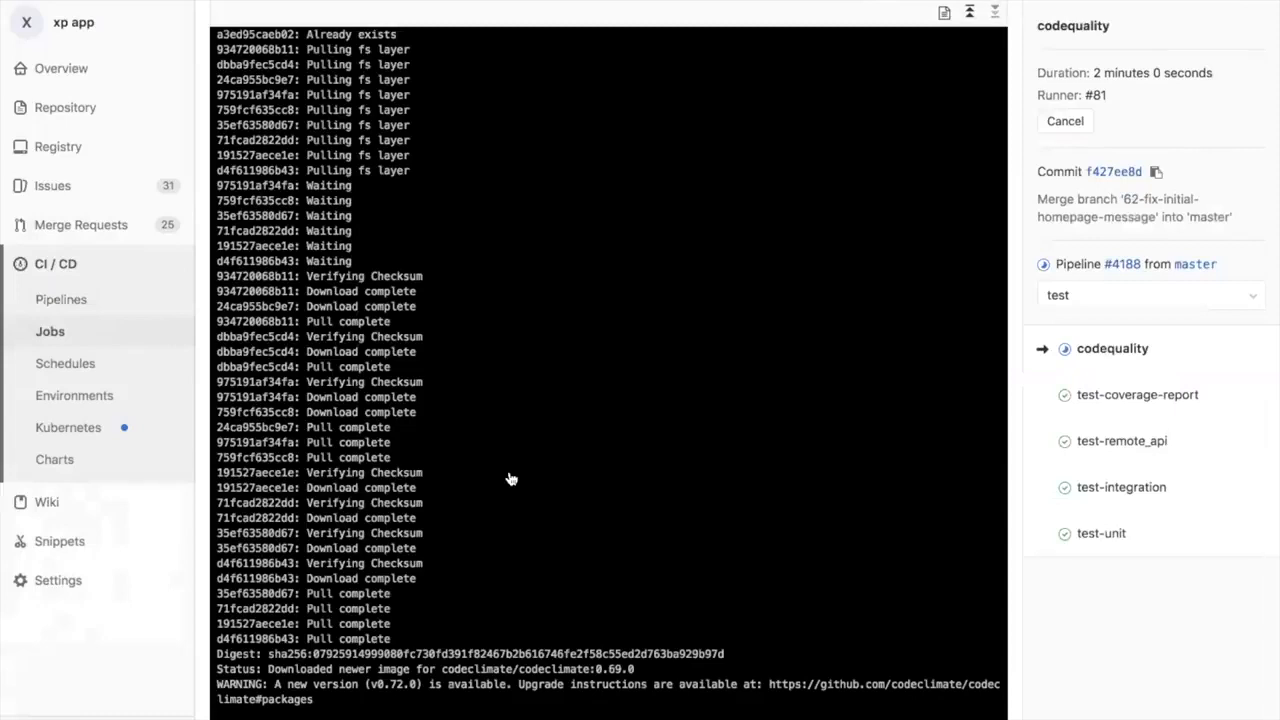
scroll(510, 479, up, 6)
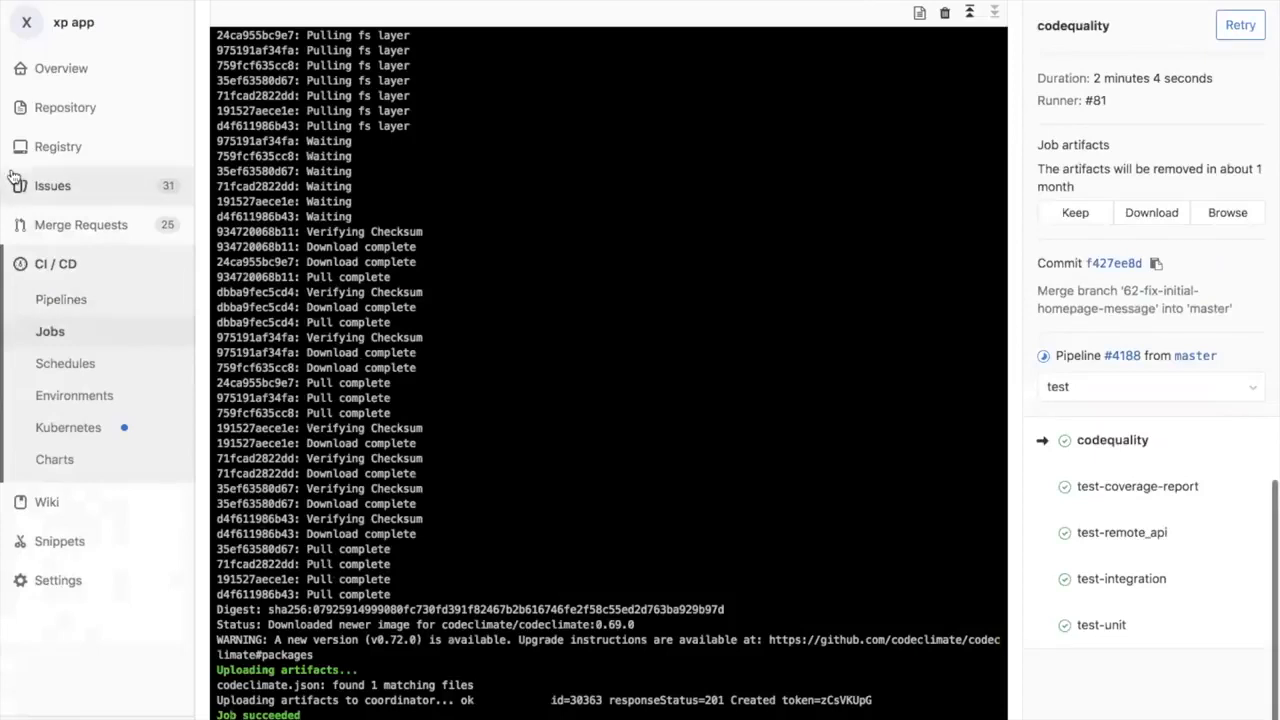
mouse_move(34, 64)
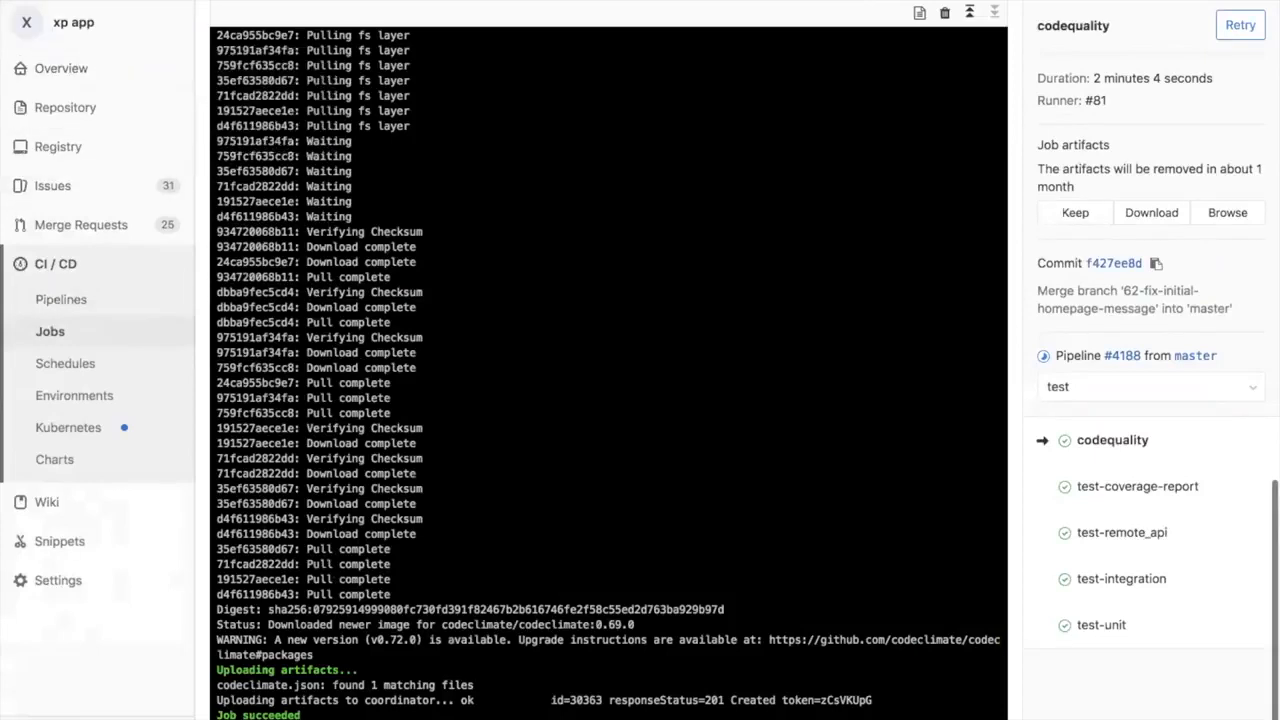
click(18, 27)
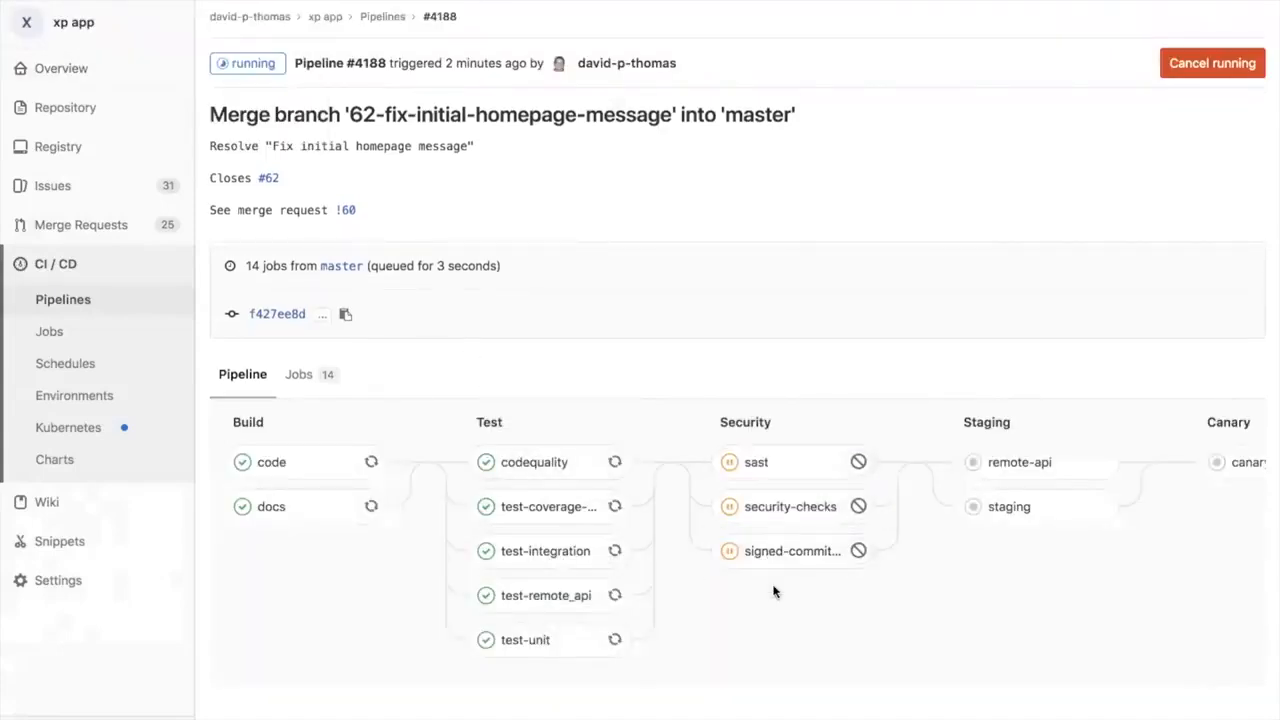
Step: Open the sast job of the Security stage and examine its log down to the security vulnerabilities line
click(783, 466)
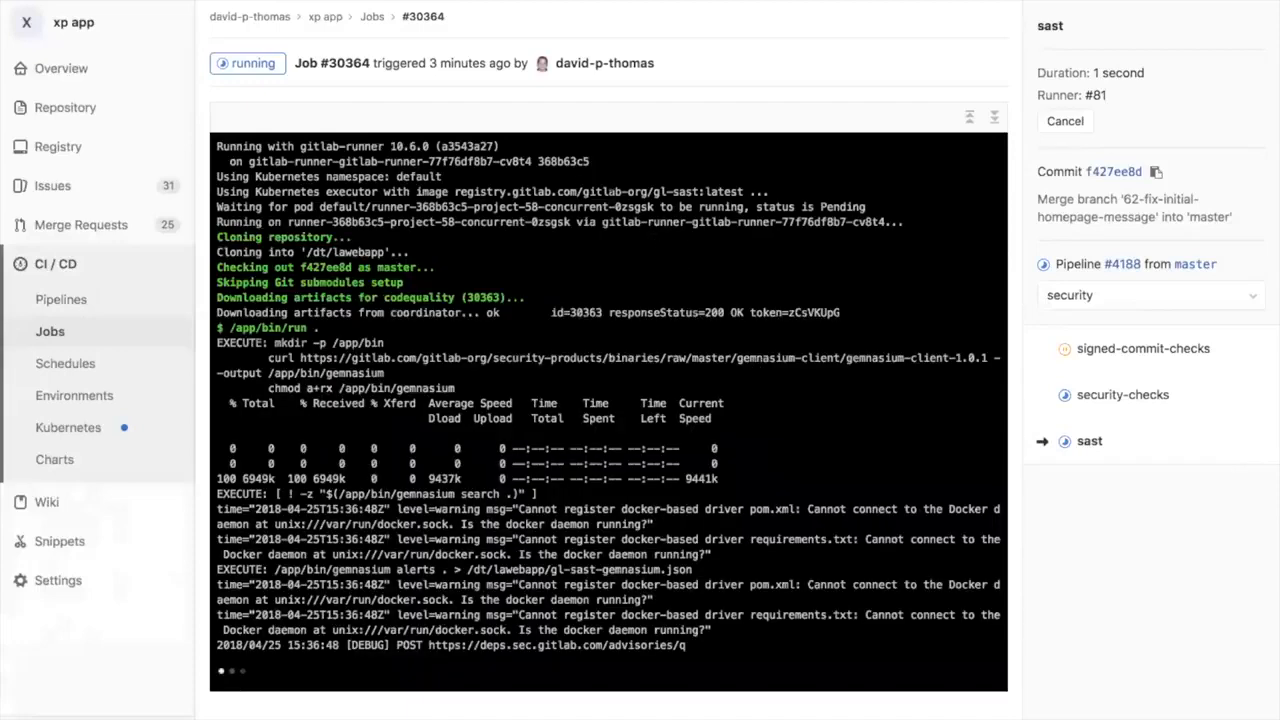
drag(576, 191, 666, 191)
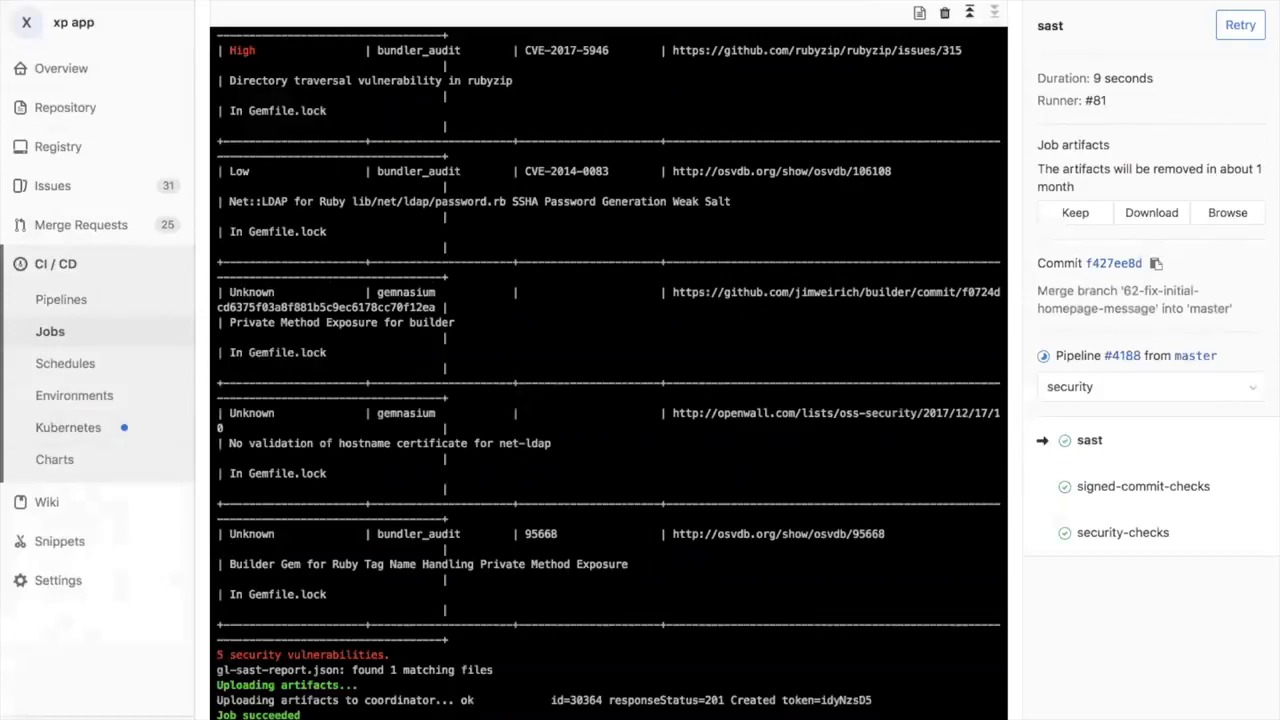
drag(229, 655, 394, 656)
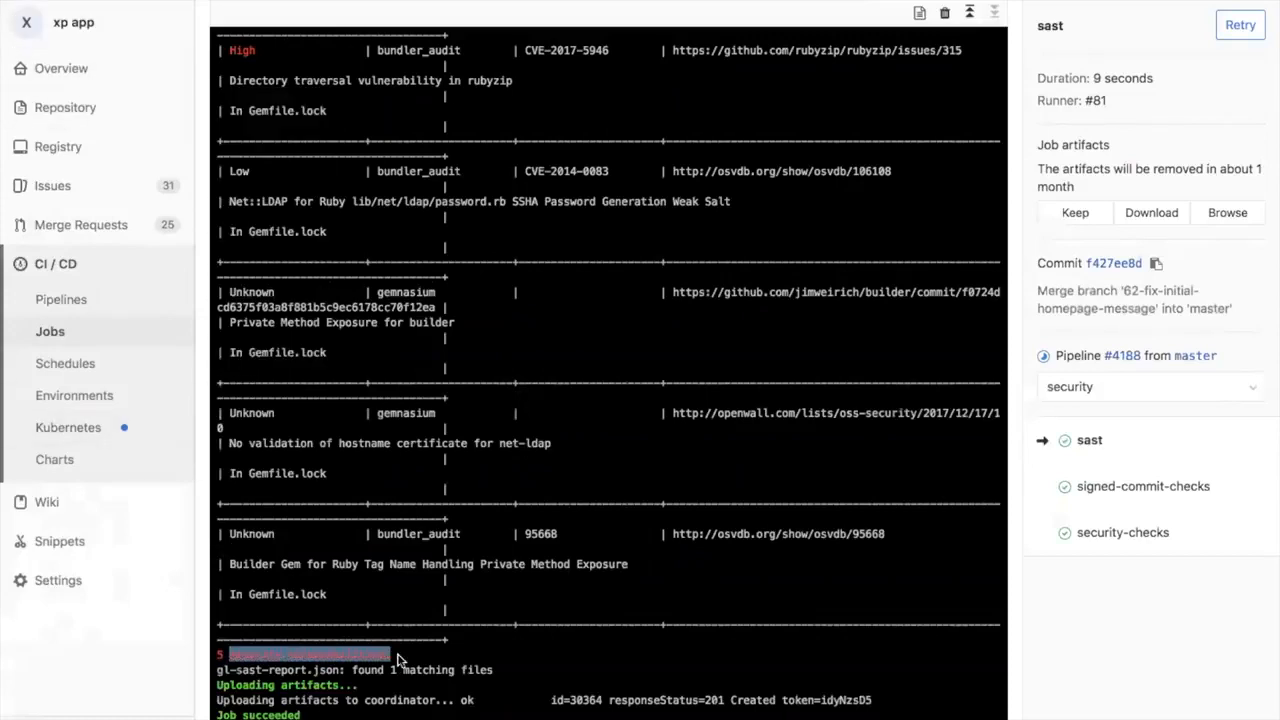
Step: Reopen the running master pipeline from the project's pipeline list, look across its stages, and open the staging job's log
click(33, 22)
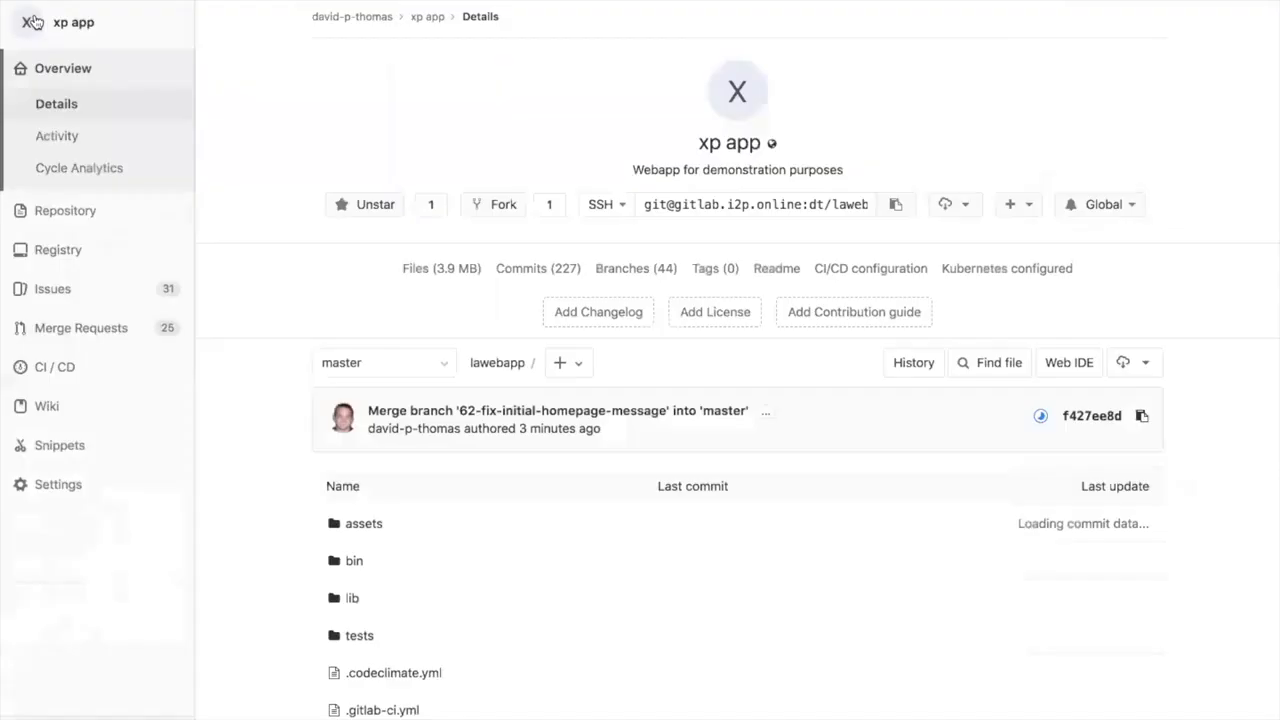
click(65, 333)
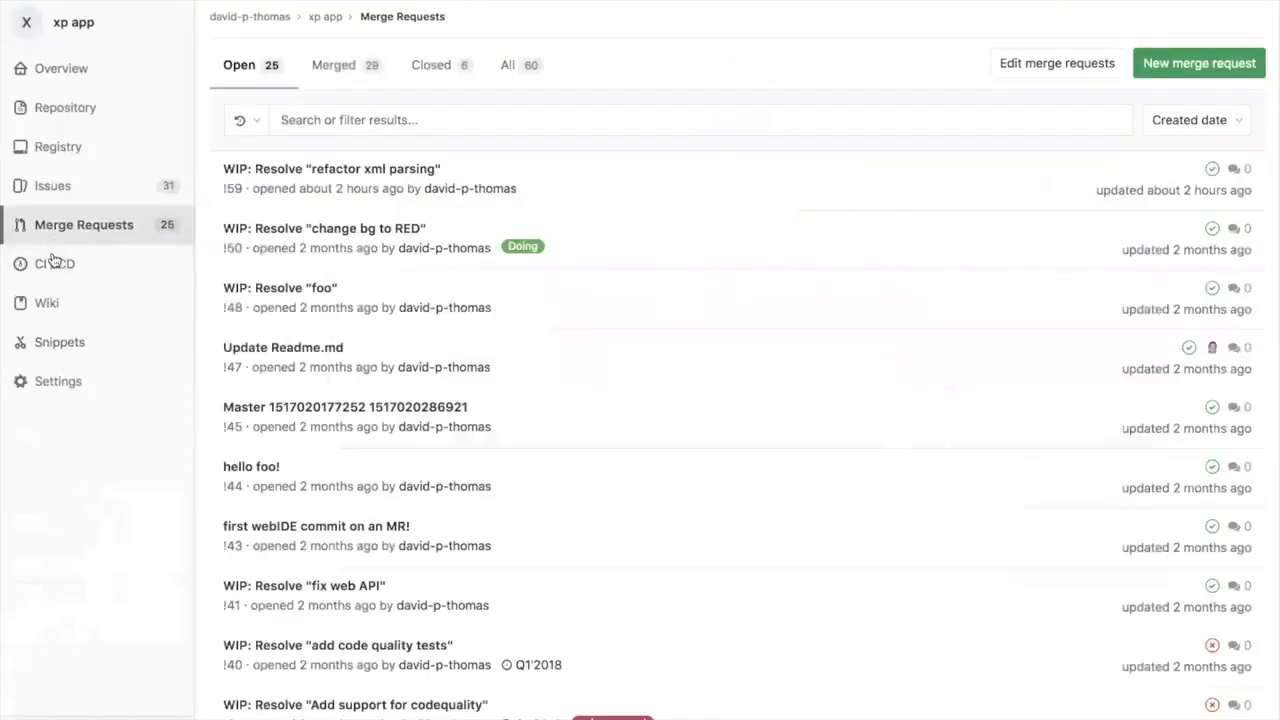
mouse_move(63, 264)
click(235, 263)
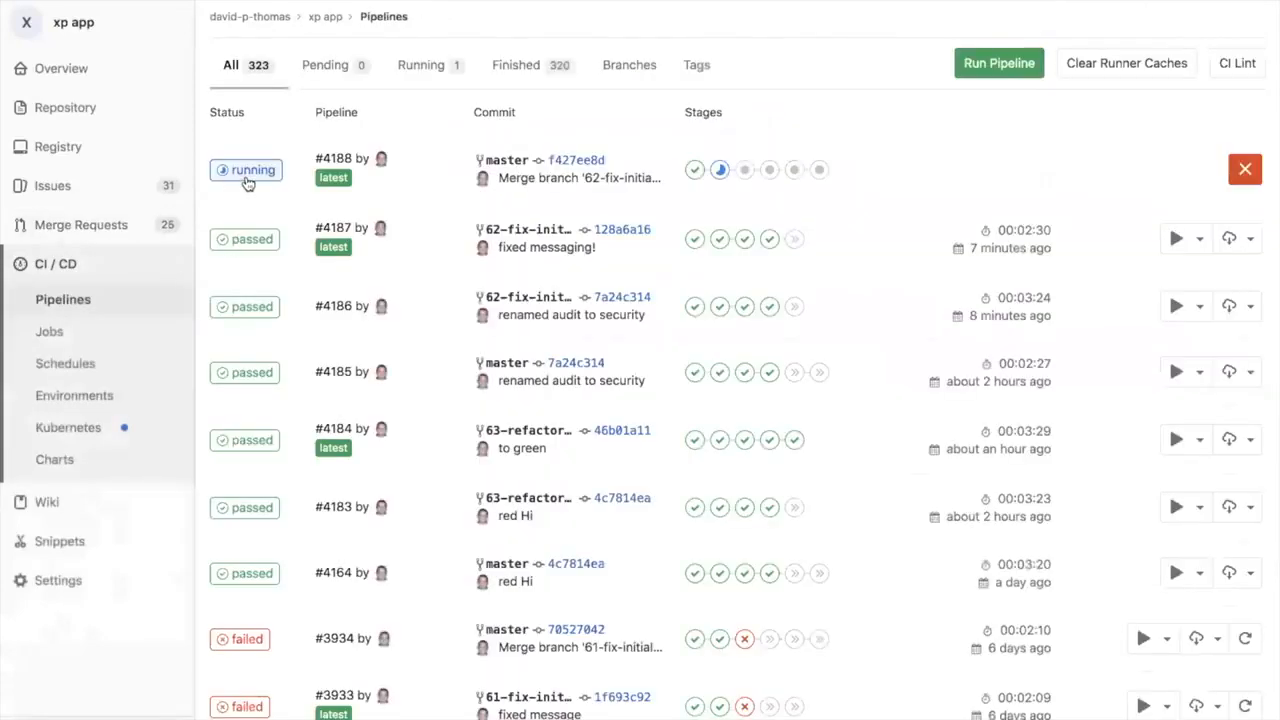
click(247, 172)
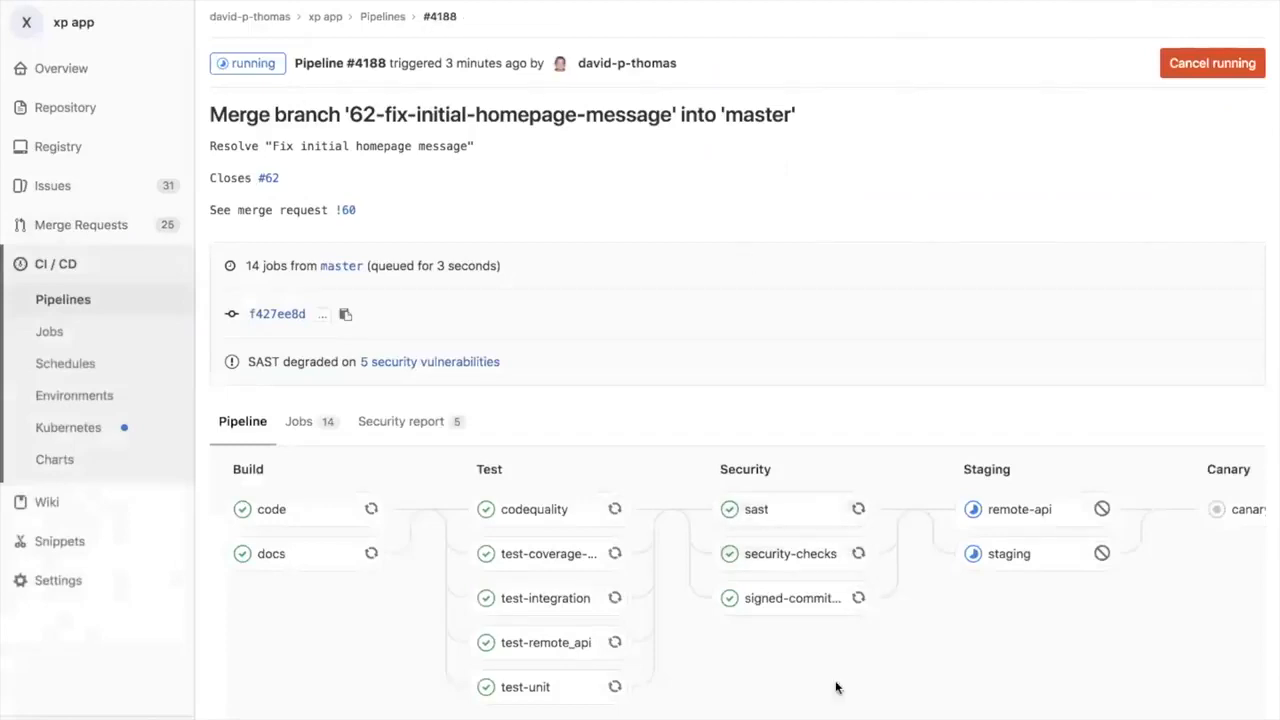
scroll(830, 677, right, 2)
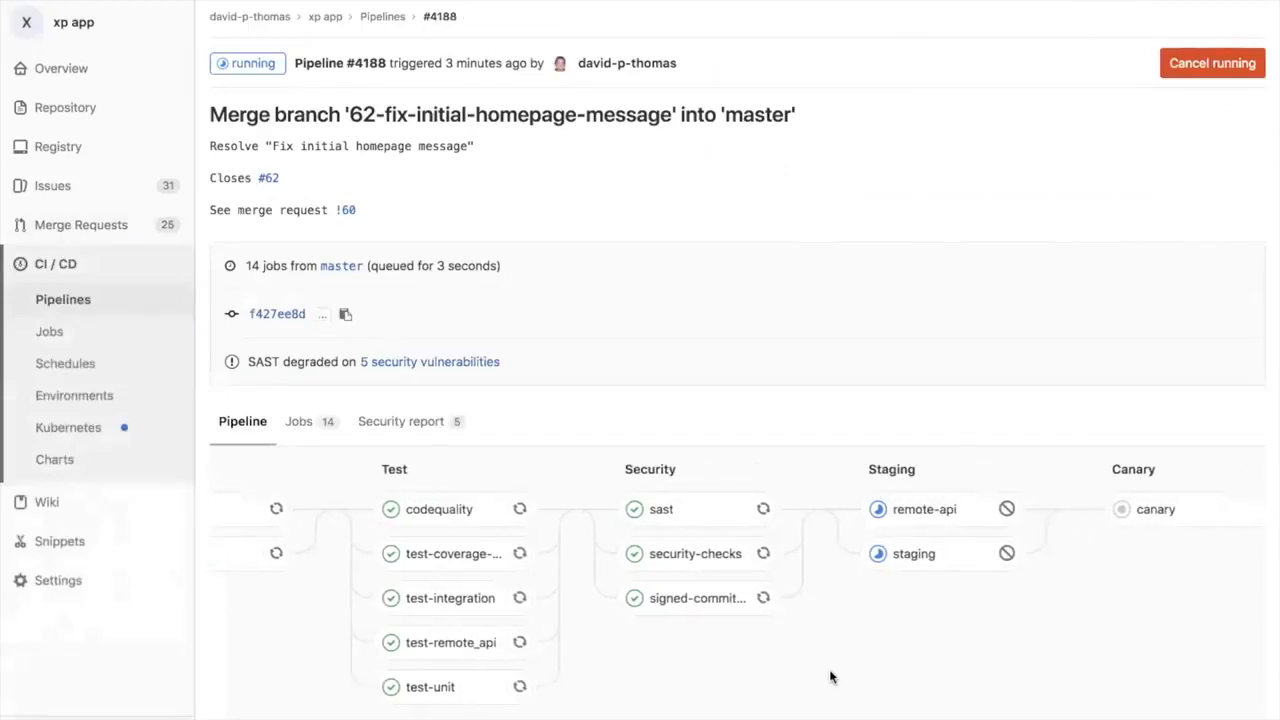
scroll(829, 677, right, 2)
scroll(829, 677, right, 2)
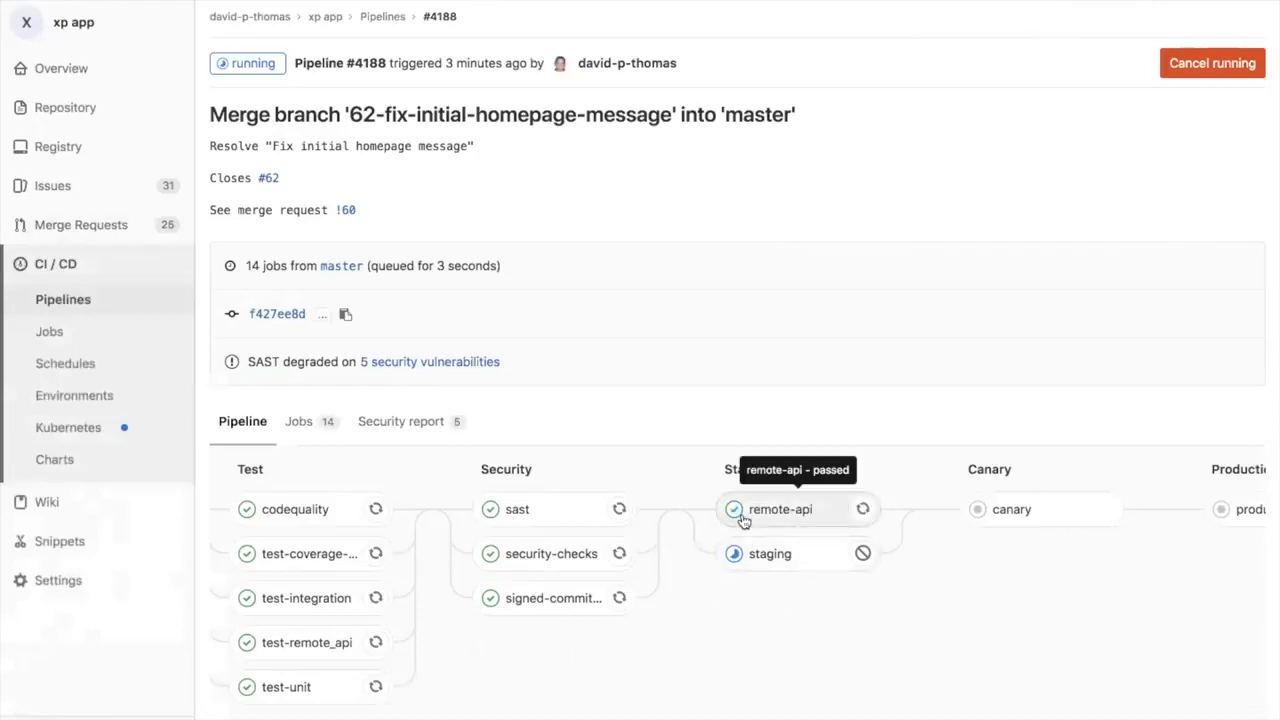
click(770, 554)
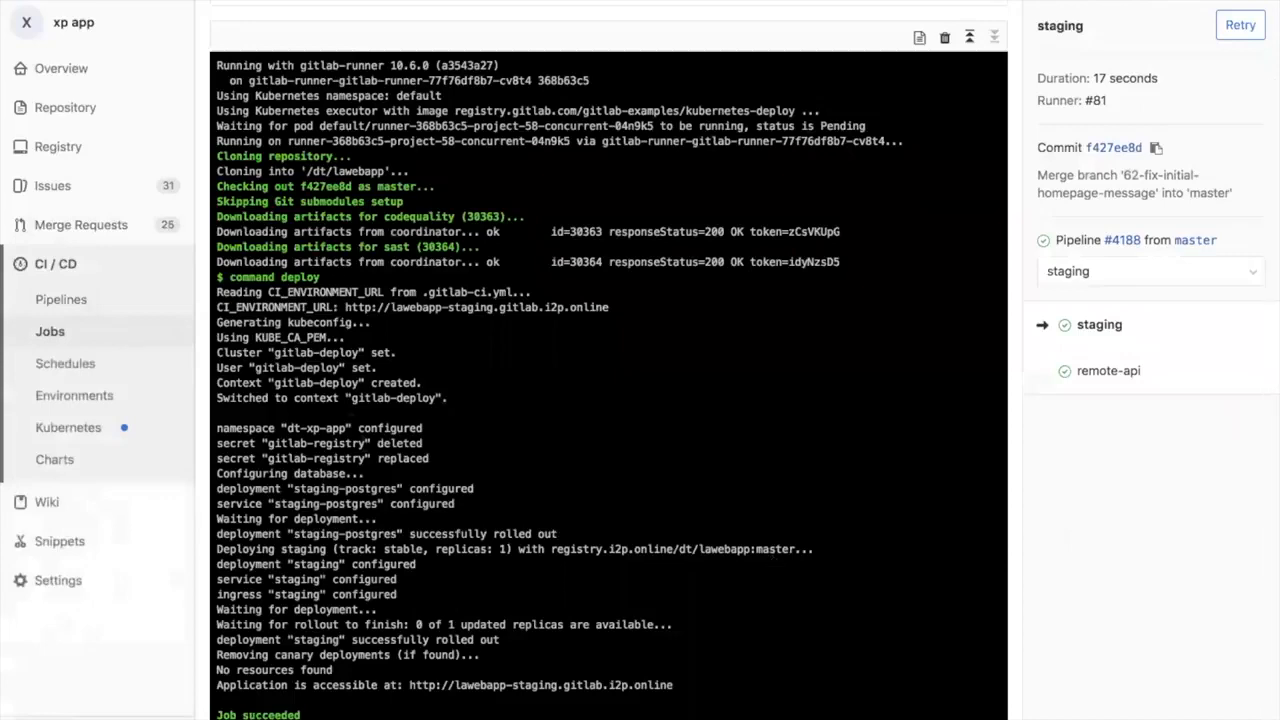
Step: Open the project's environments and view the live staging and production apps, returning to the environments list after each
click(117, 396)
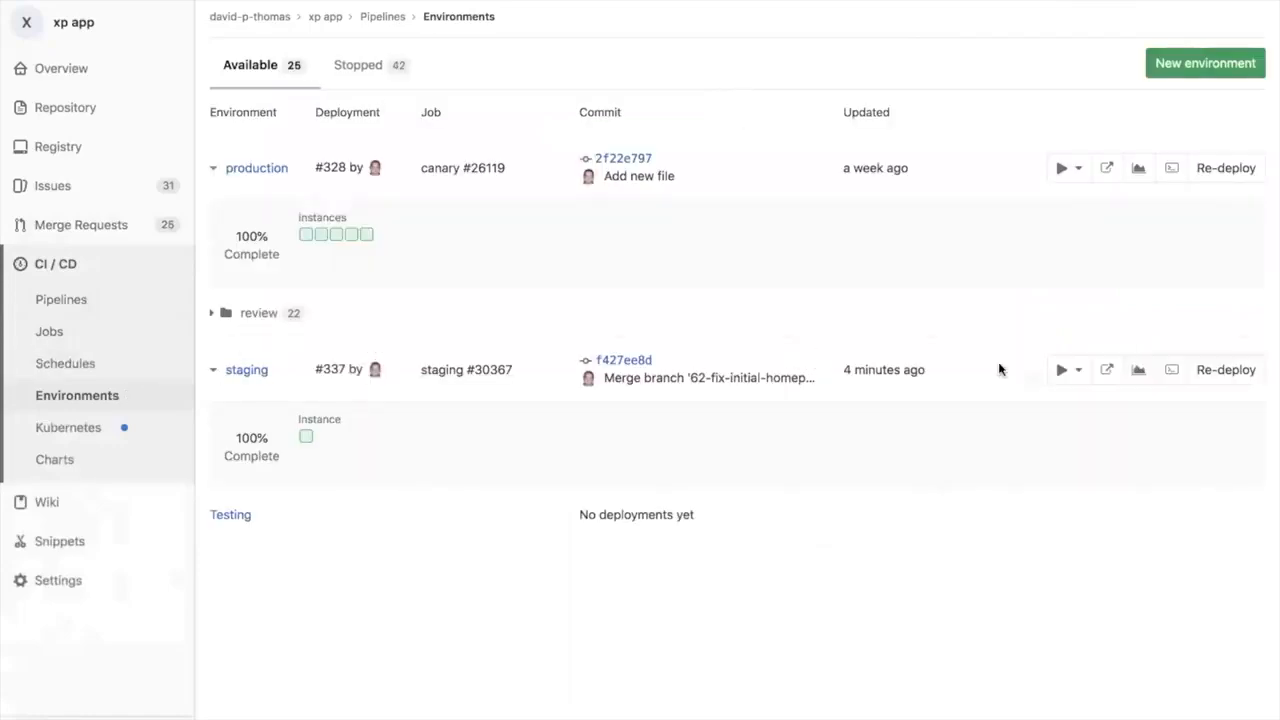
click(1097, 369)
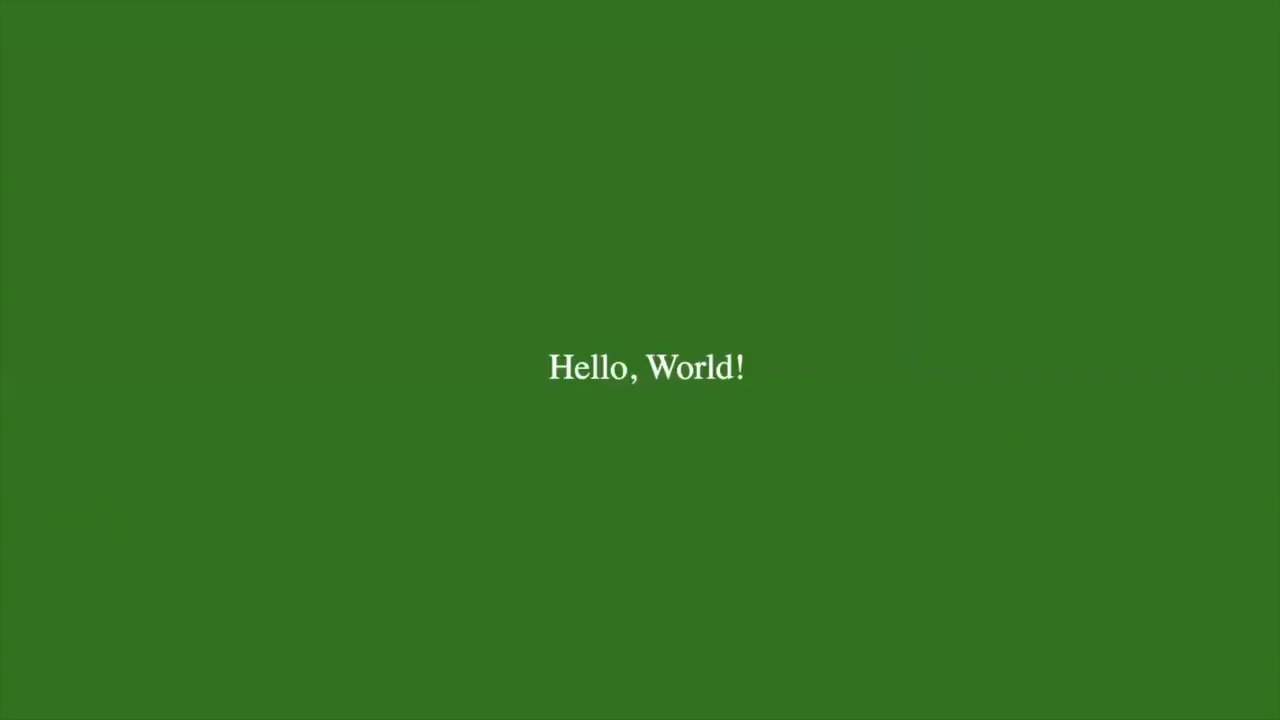
mouse_move(530, 2)
click(388, 4)
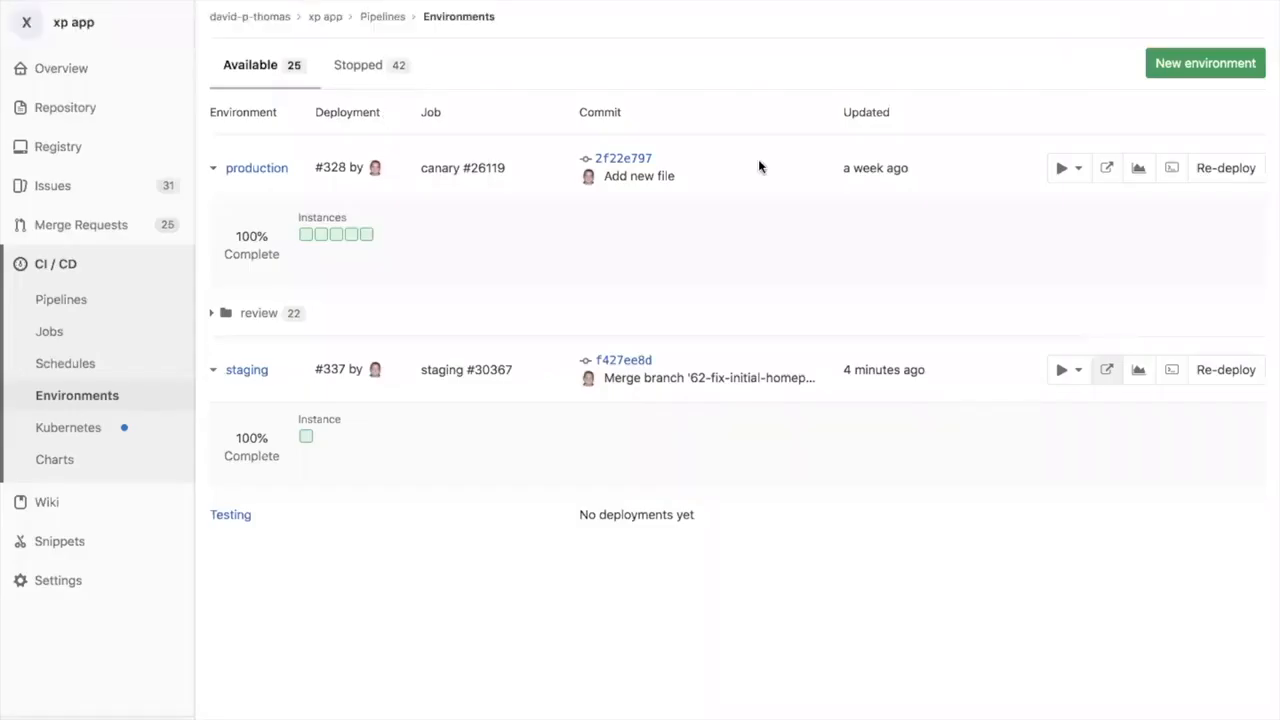
click(1108, 169)
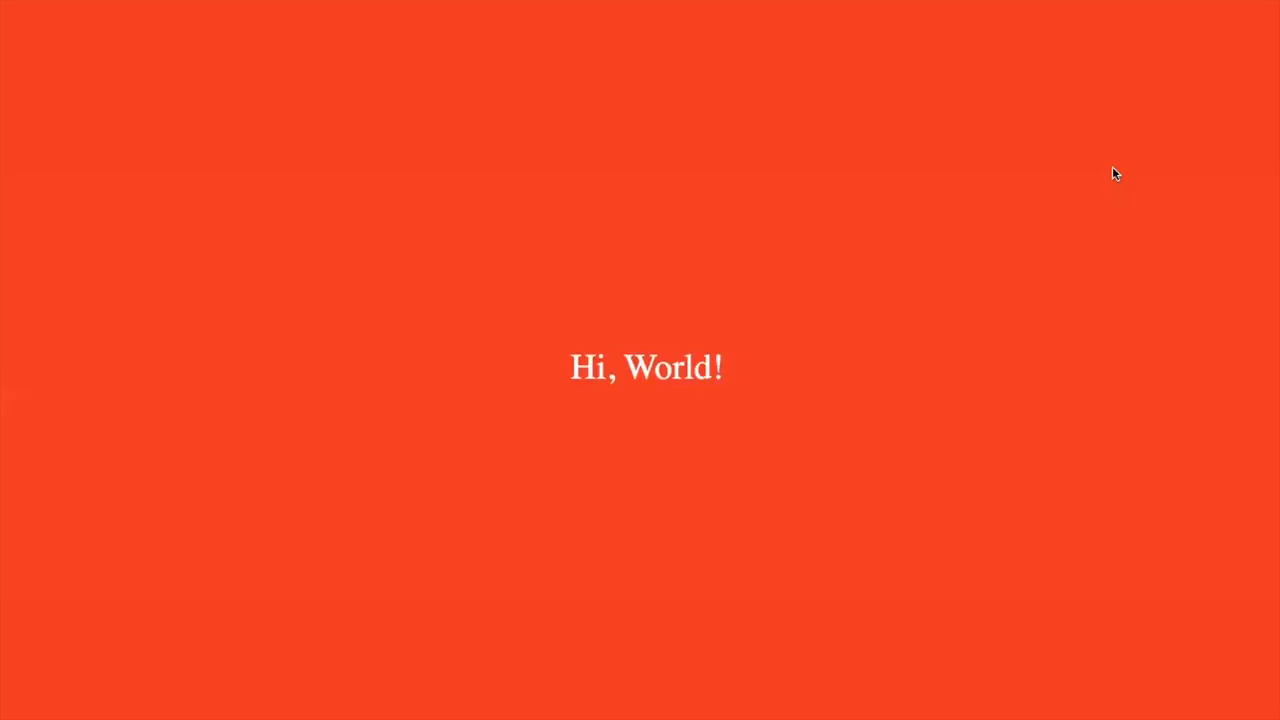
mouse_move(530, 1)
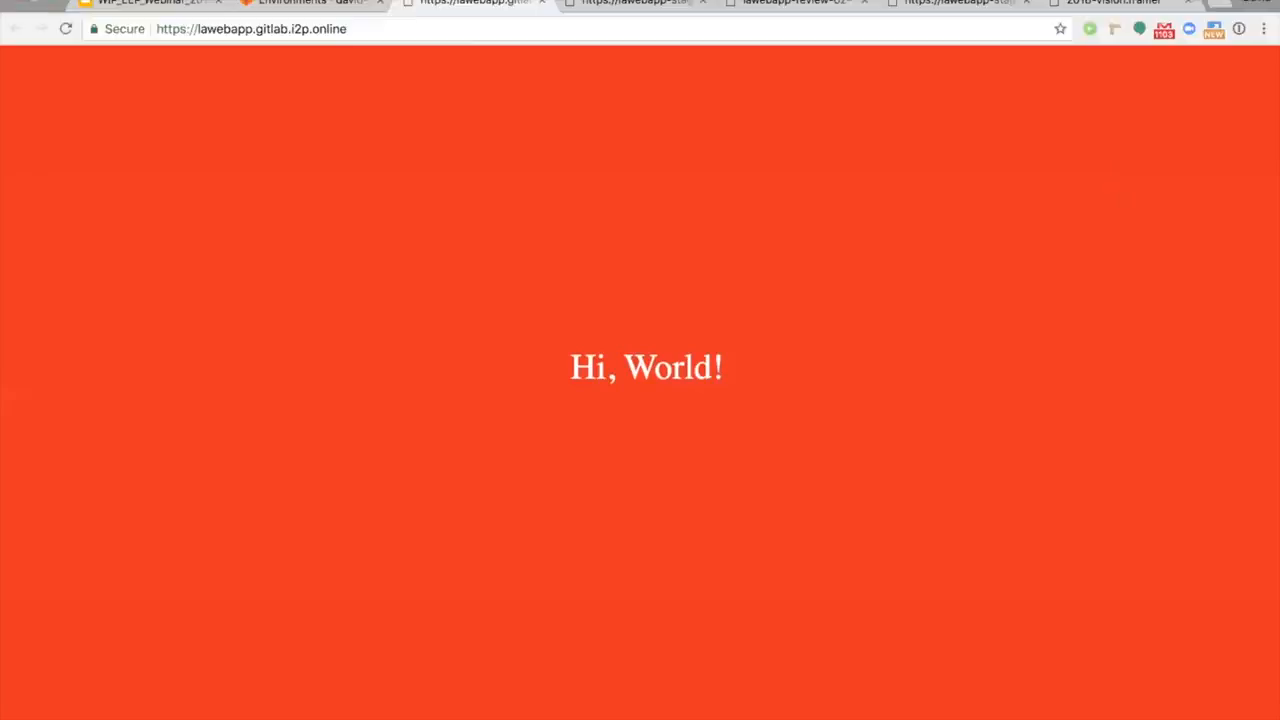
click(360, 6)
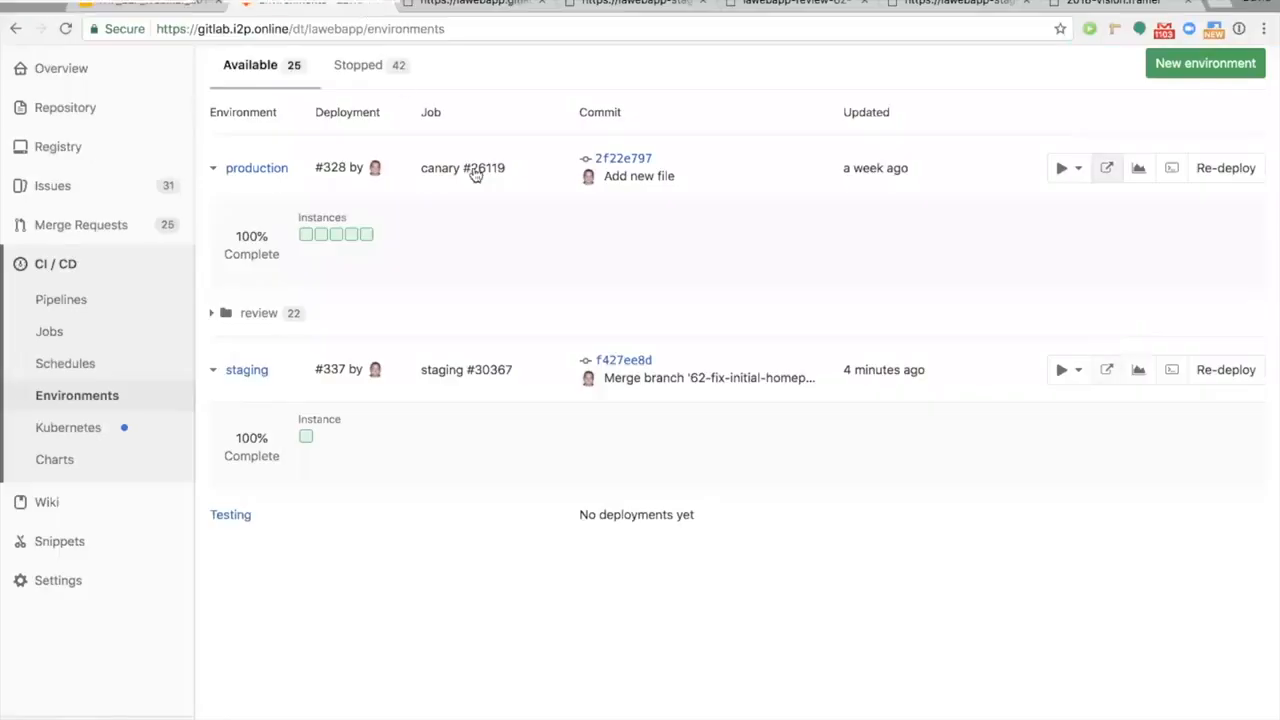
Step: Show the browser's bookmarks bar and exit full-screen mode
mouse_move(509, 3)
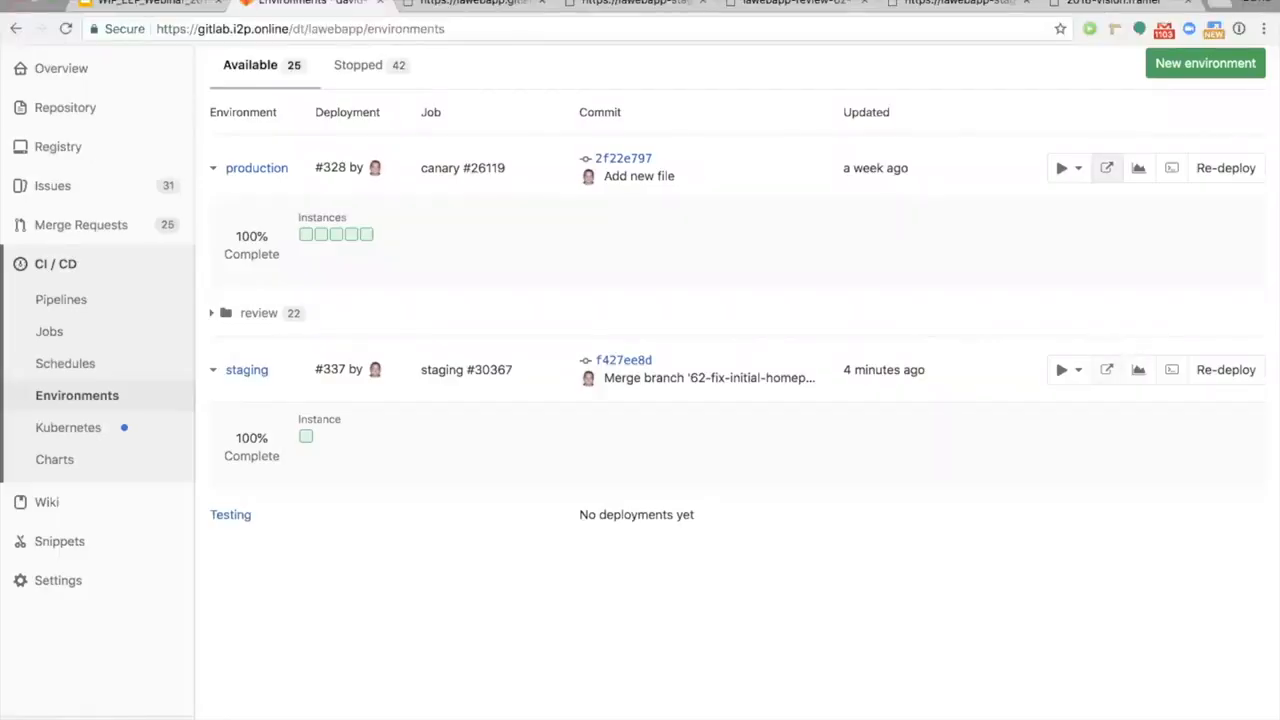
click(198, 1)
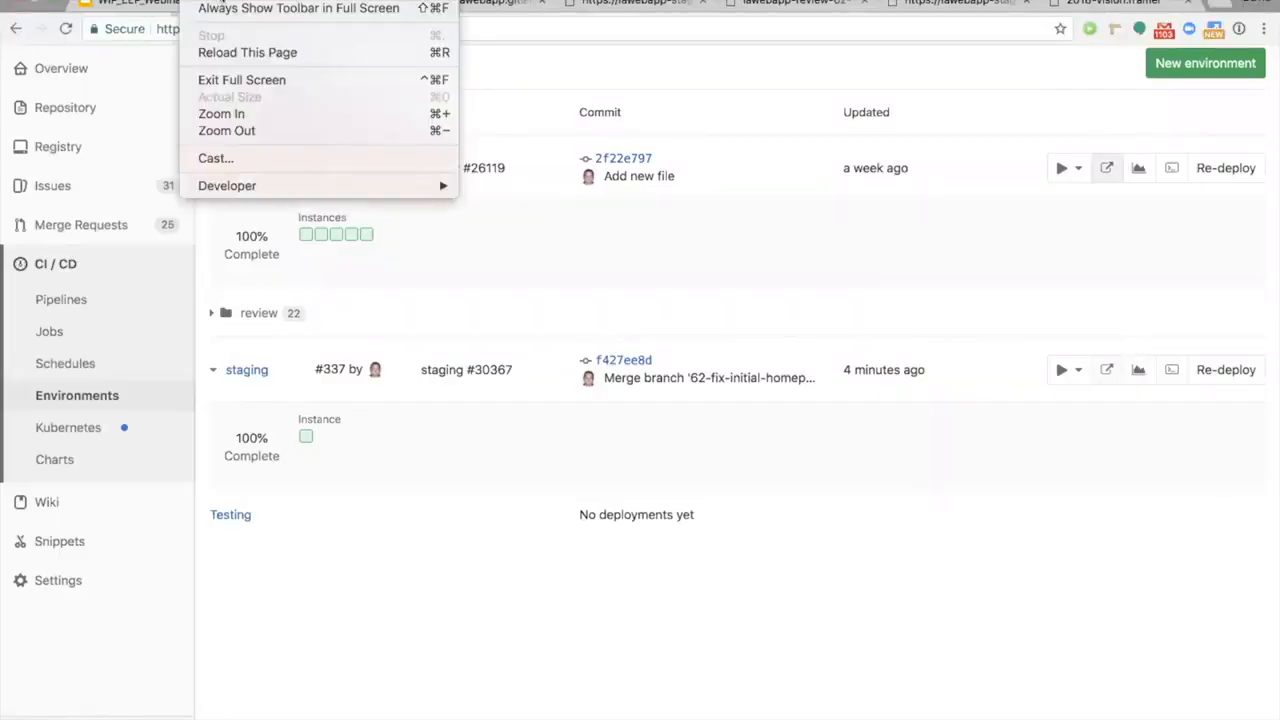
click(222, 1)
click(200, 1)
mouse_move(160, 1)
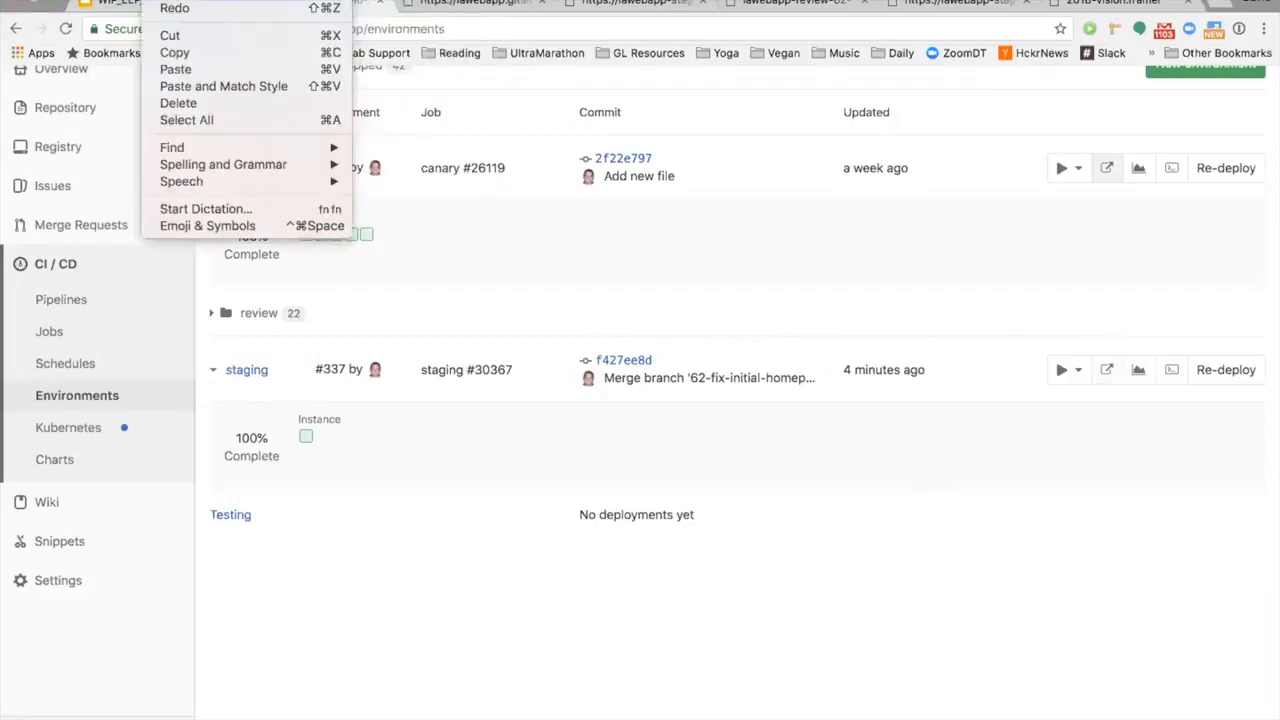
click(241, 79)
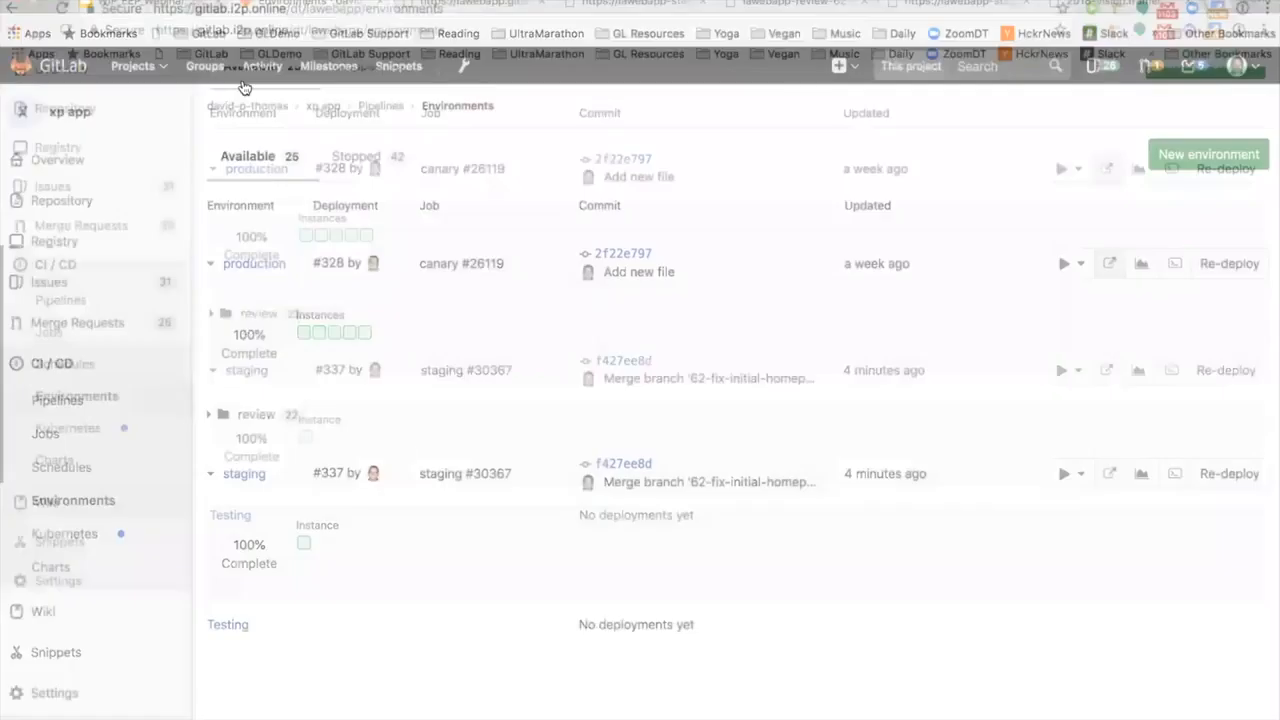
Step: Compare the open production homepage with the staging homepage
click(457, 5)
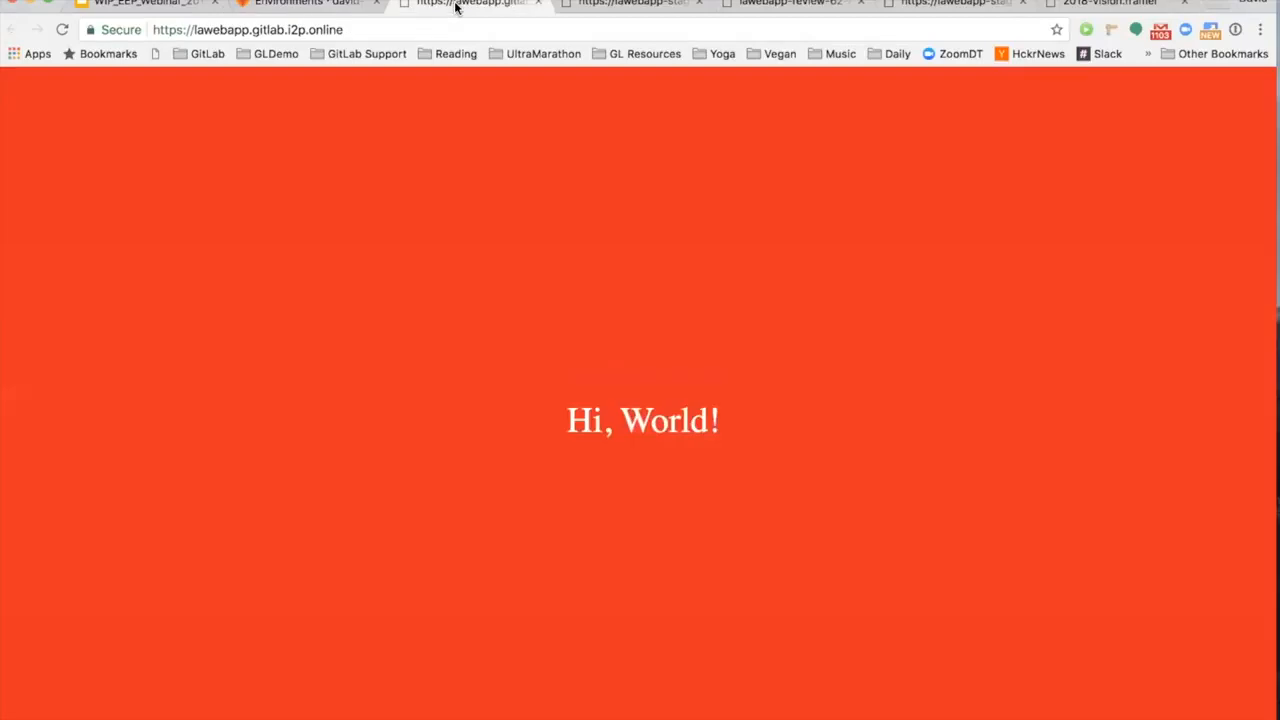
click(604, 6)
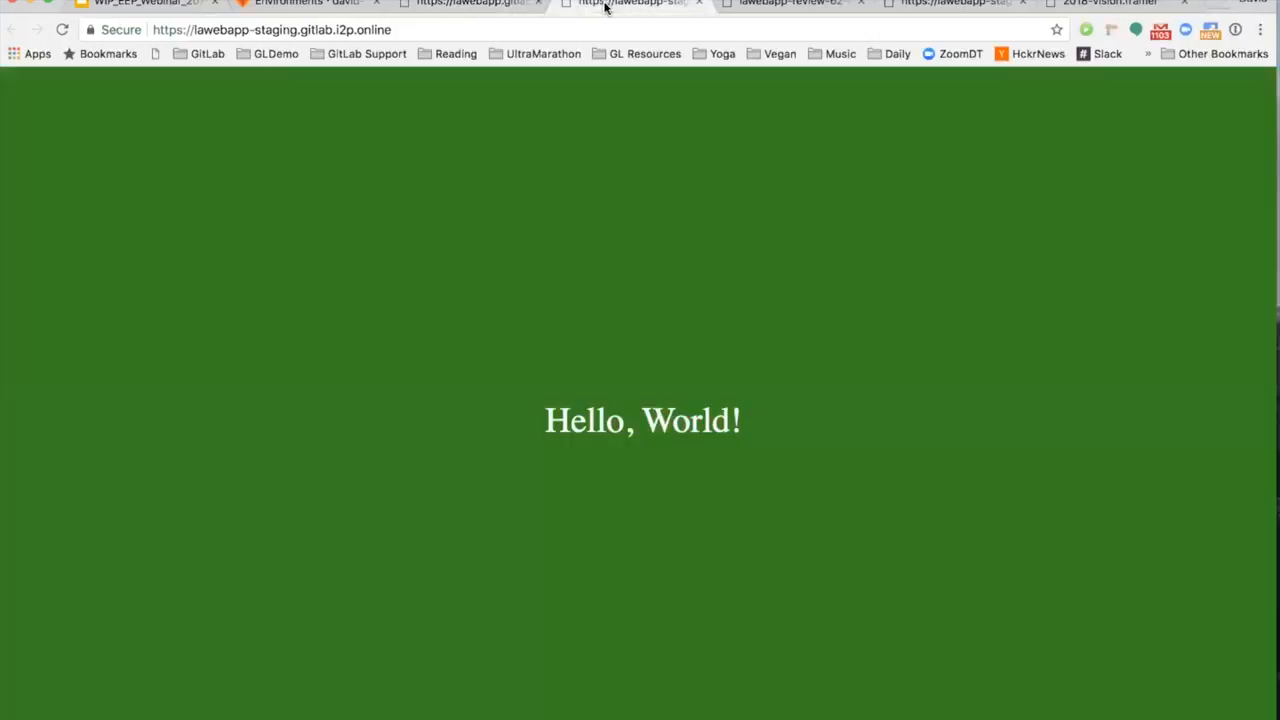
Step: Return to the environments list and deploy the staging build to Production
click(331, 3)
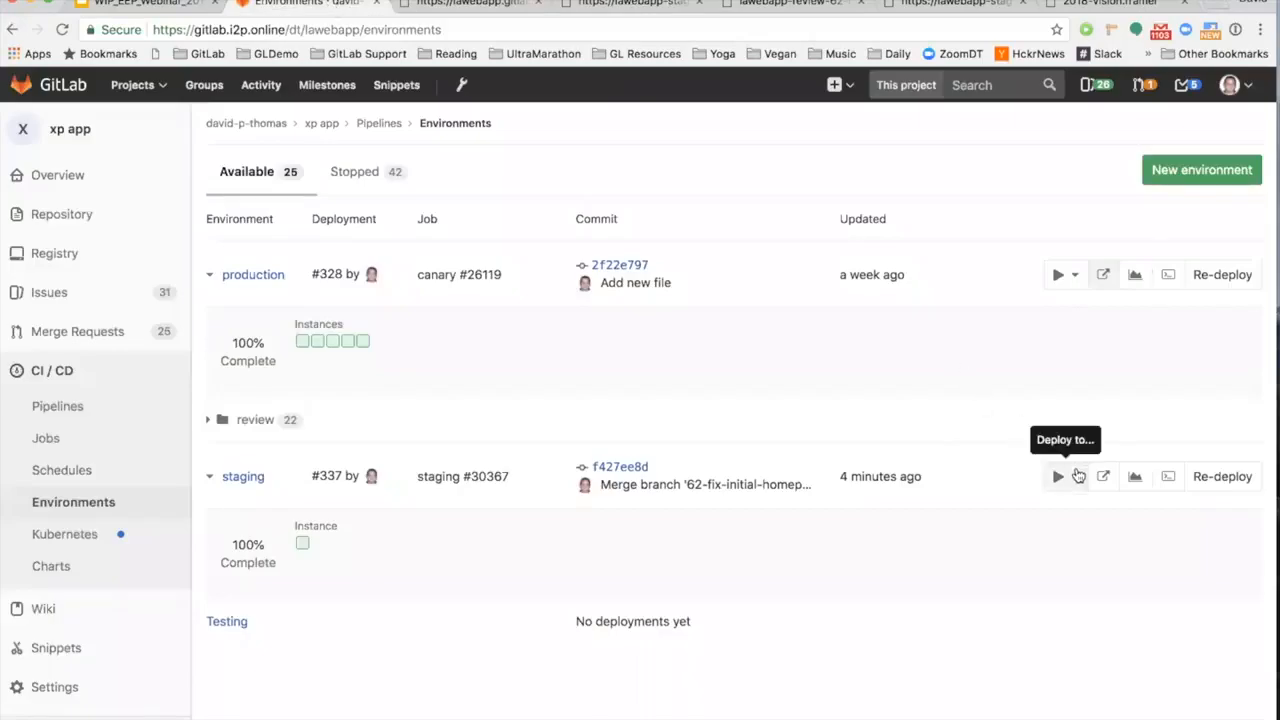
click(1076, 476)
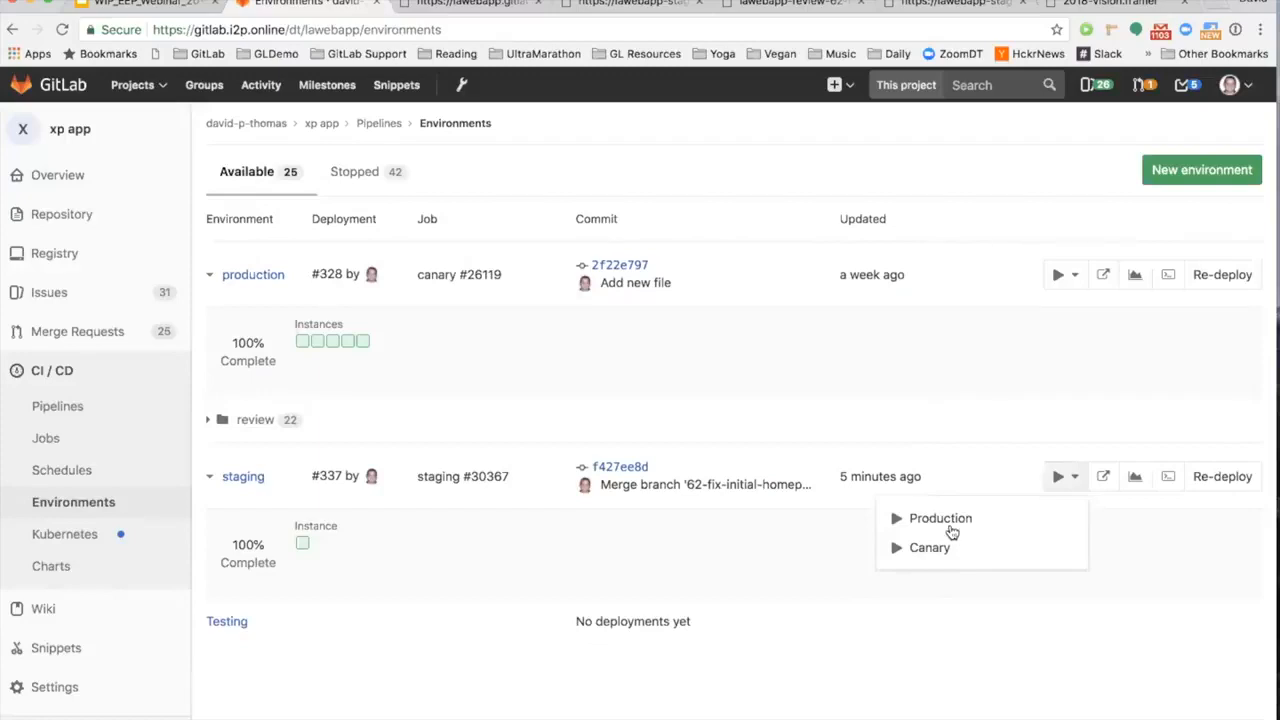
click(937, 518)
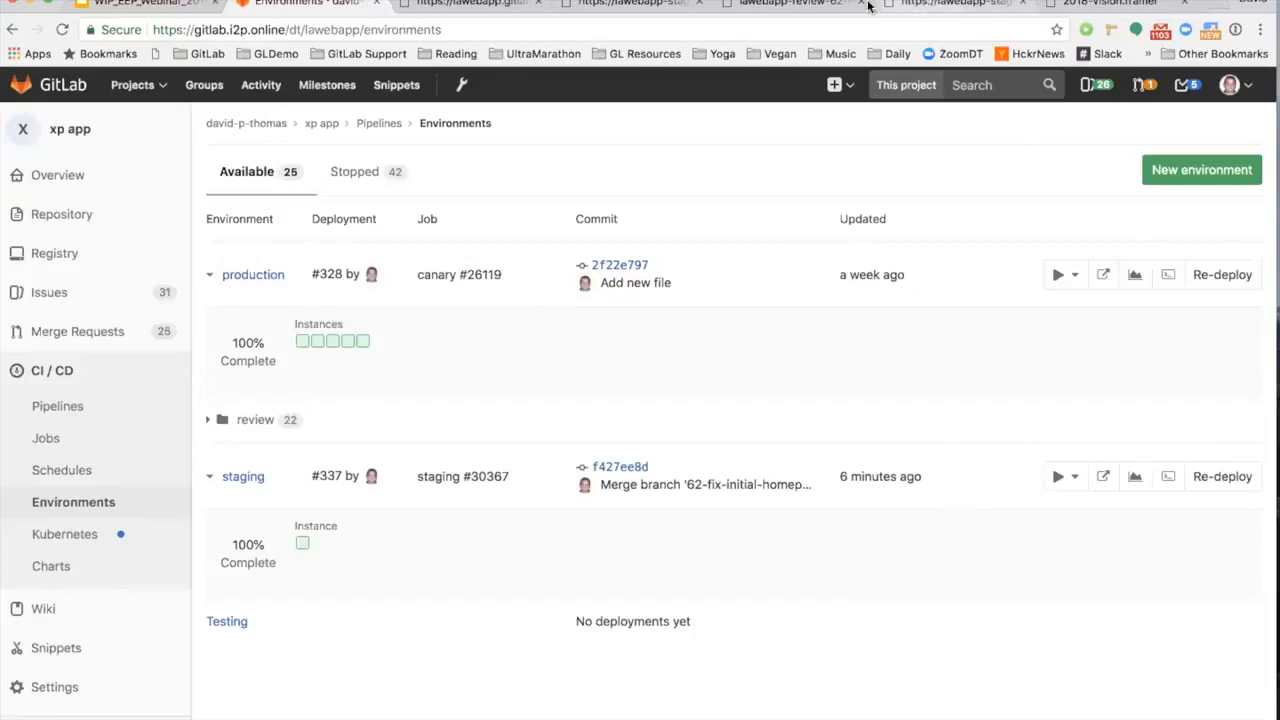
Step: Look at the two open staging pages, then close the green staging page and the review app page
click(928, 4)
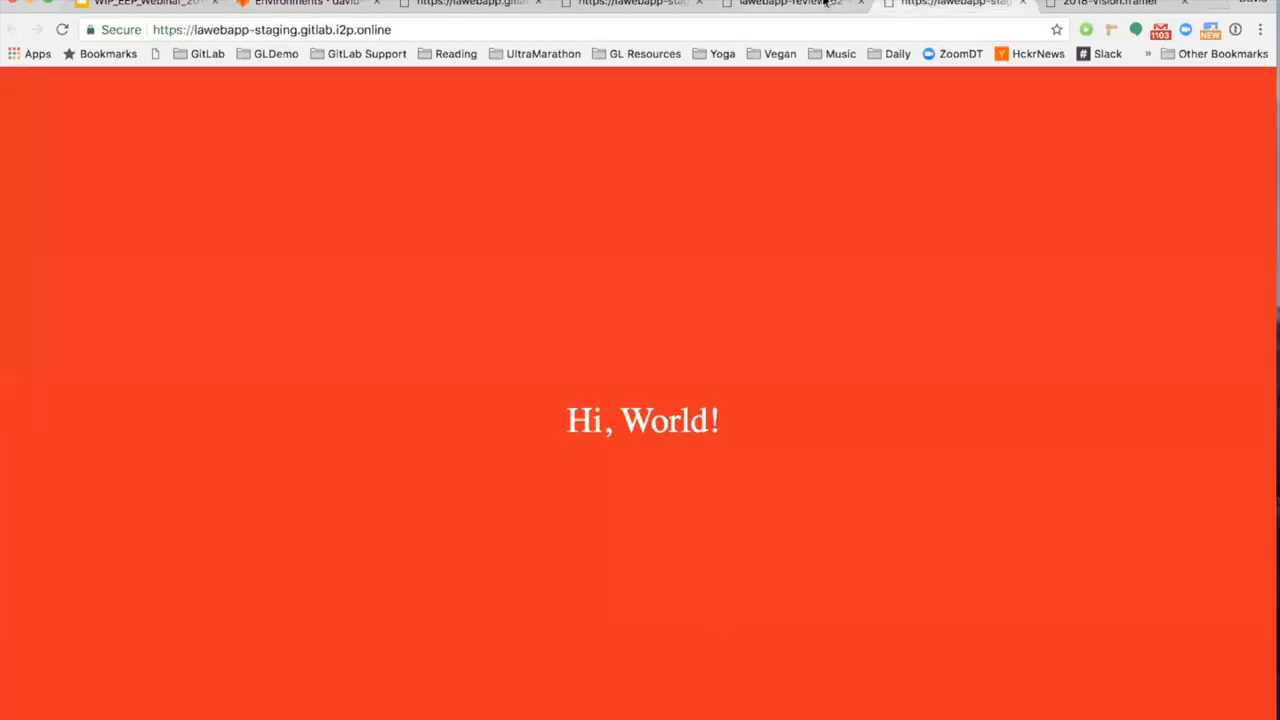
click(640, 5)
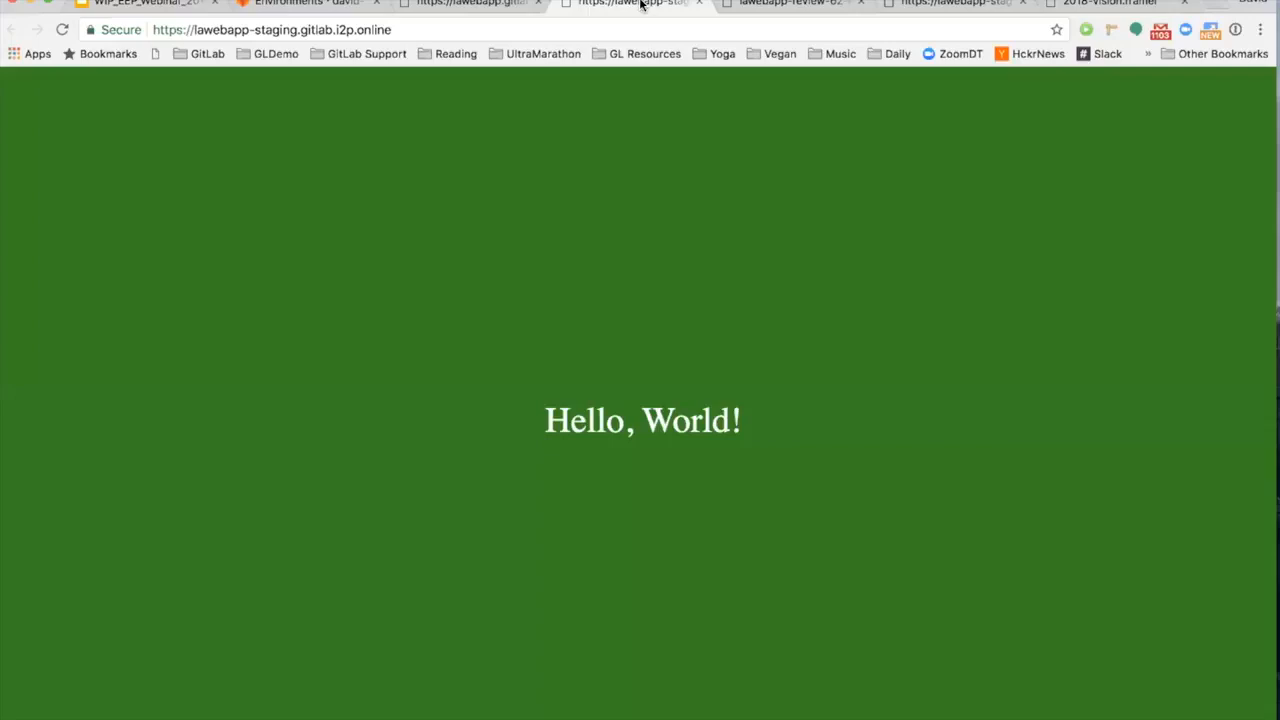
click(698, 4)
click(700, 4)
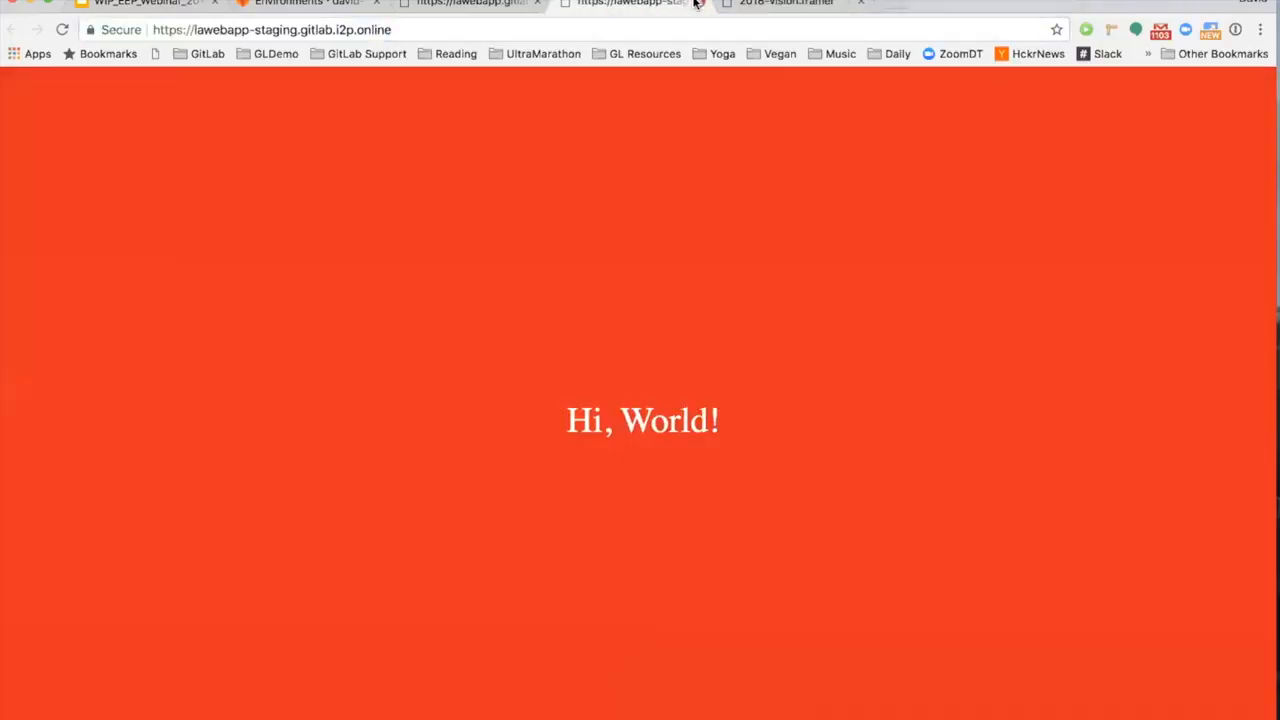
Step: Close the staging homepage and the previously opened production homepage
click(697, 4)
click(517, 3)
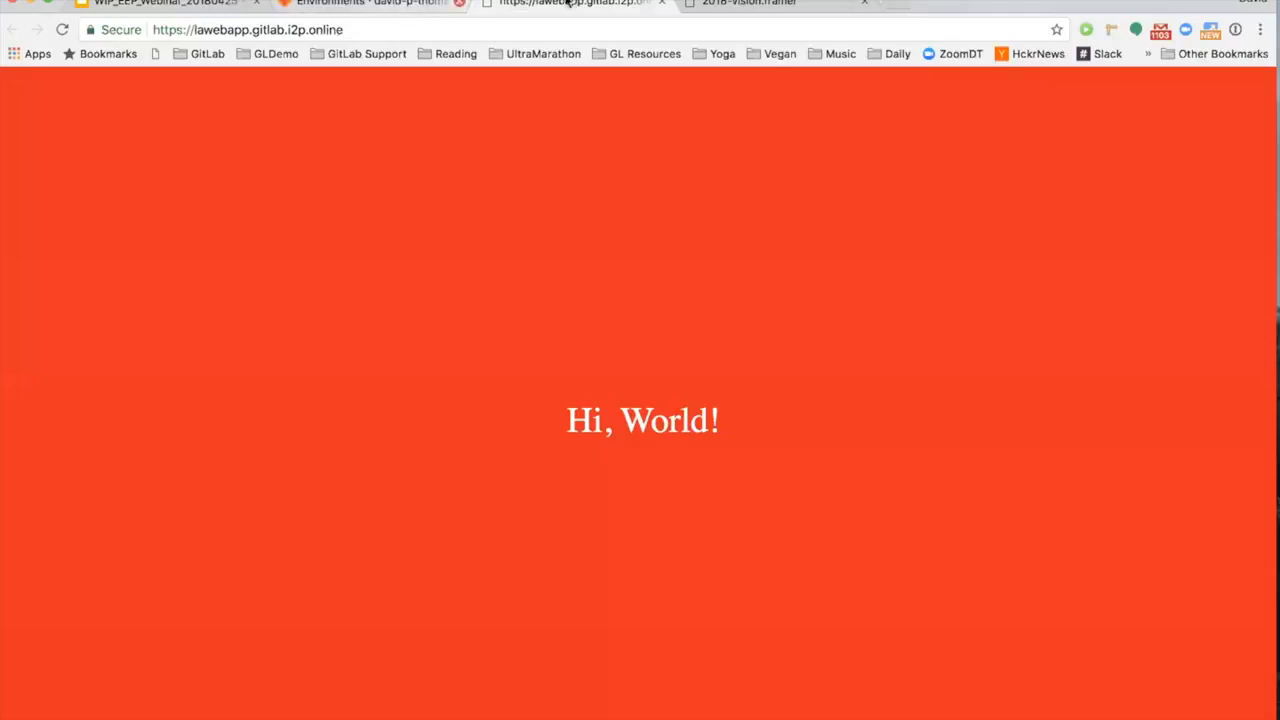
click(660, 3)
Step: Reopen the live production homepage from the environments list, check its message, and return to the list
click(365, 4)
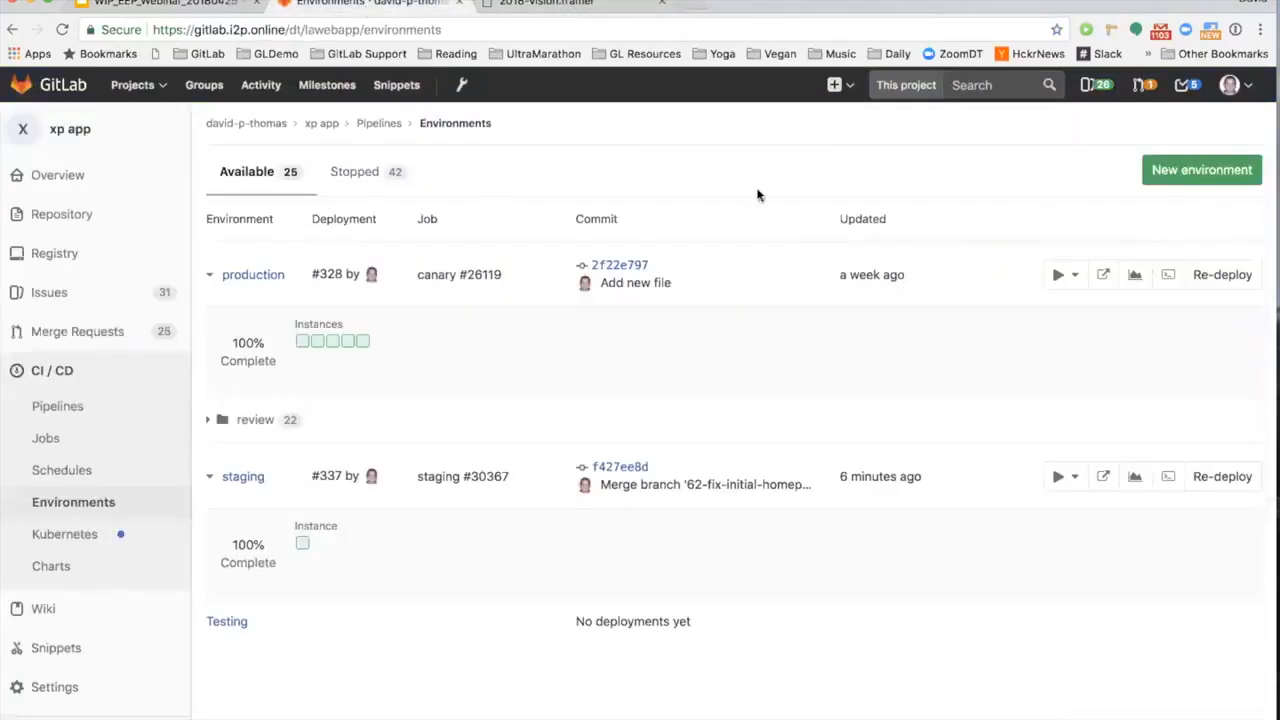
click(1101, 274)
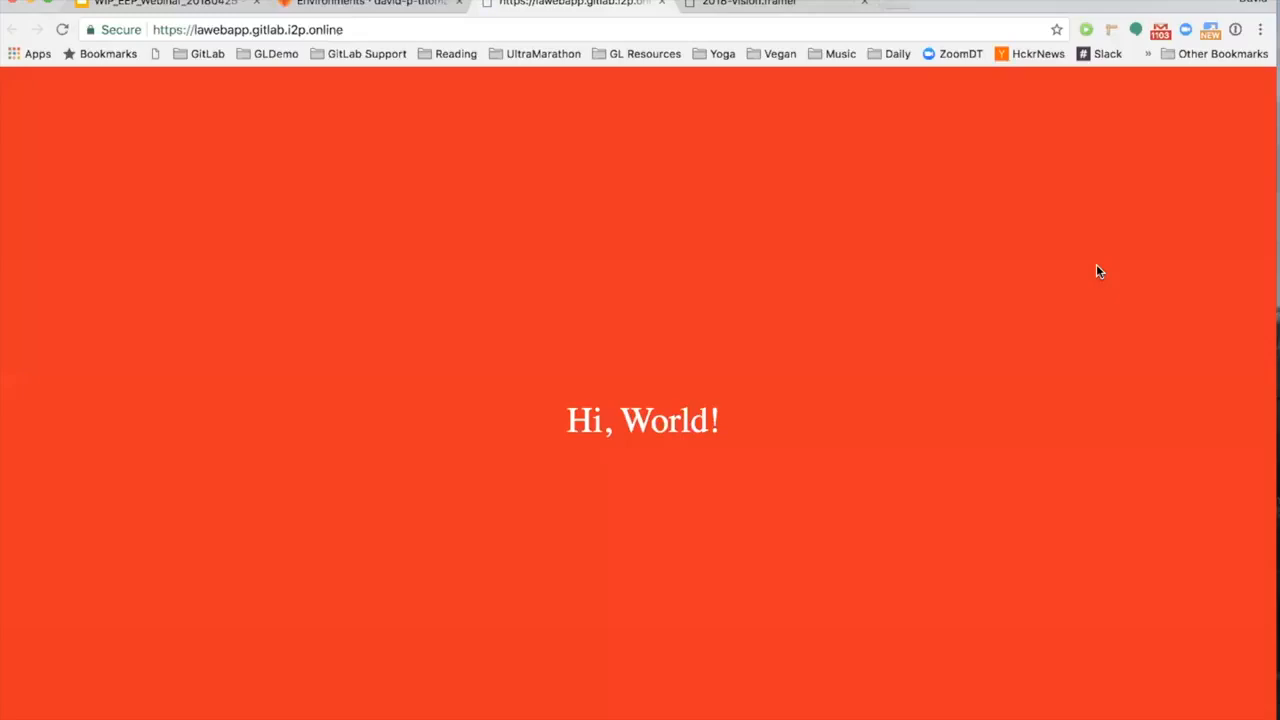
click(380, 5)
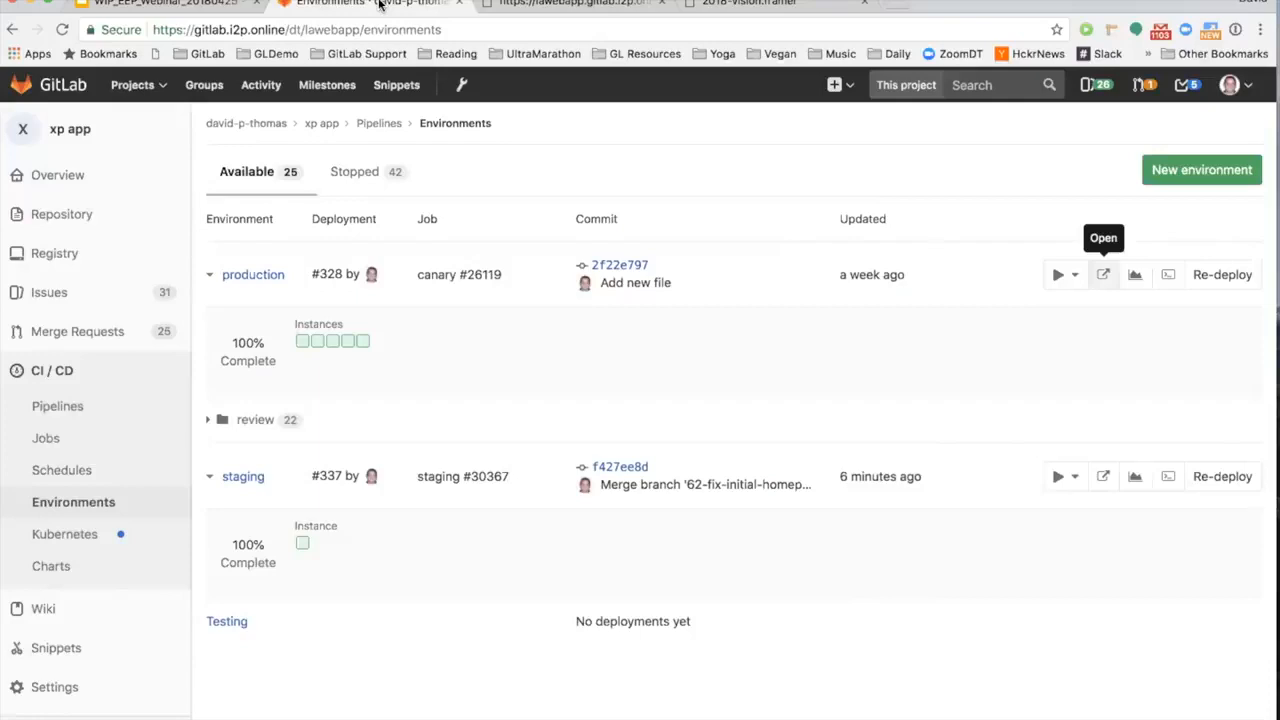
Step: Open the latest master pipeline, #4188, from the project's pipelines and examine its stages and jobs
click(127, 406)
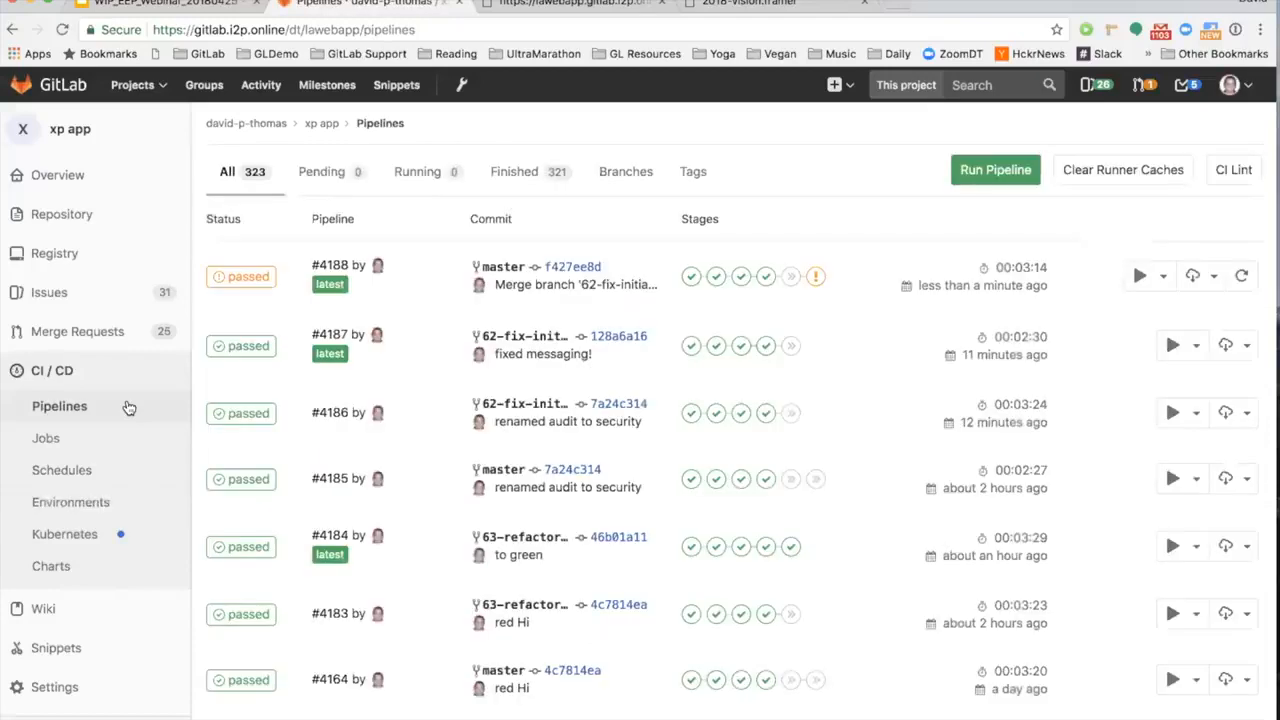
mouse_move(120, 292)
click(263, 281)
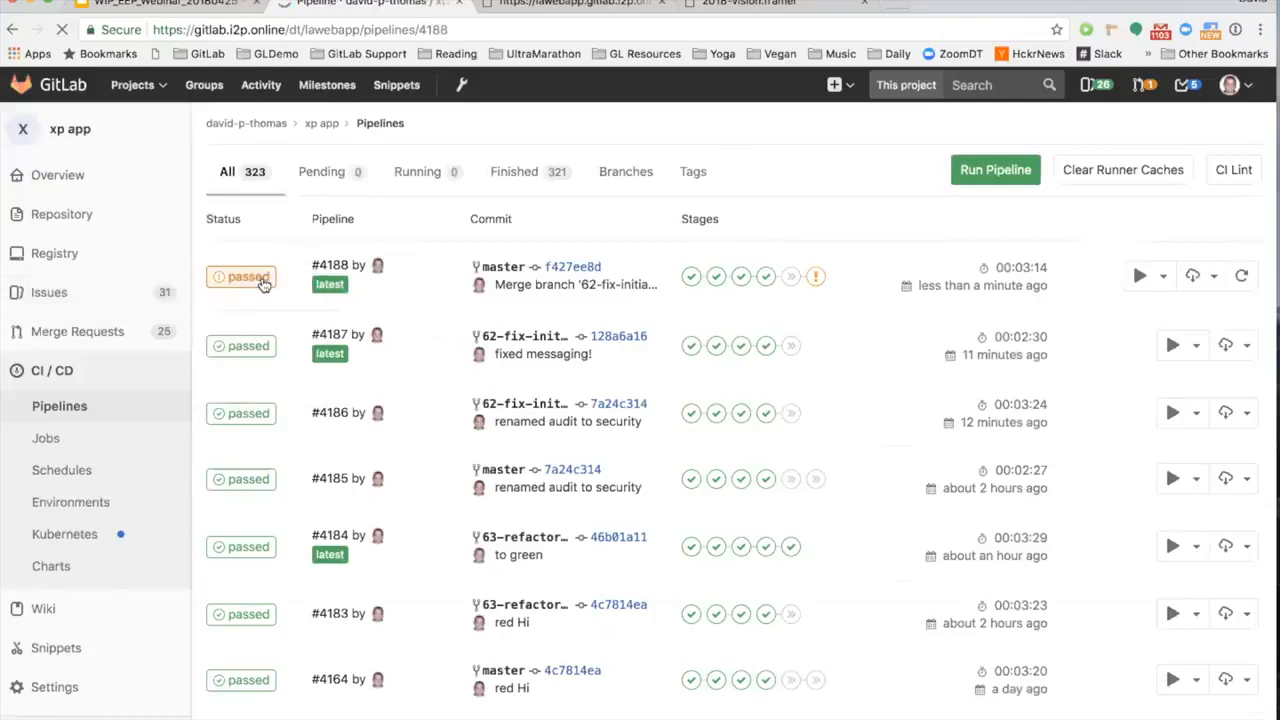
scroll(263, 285, down, 4)
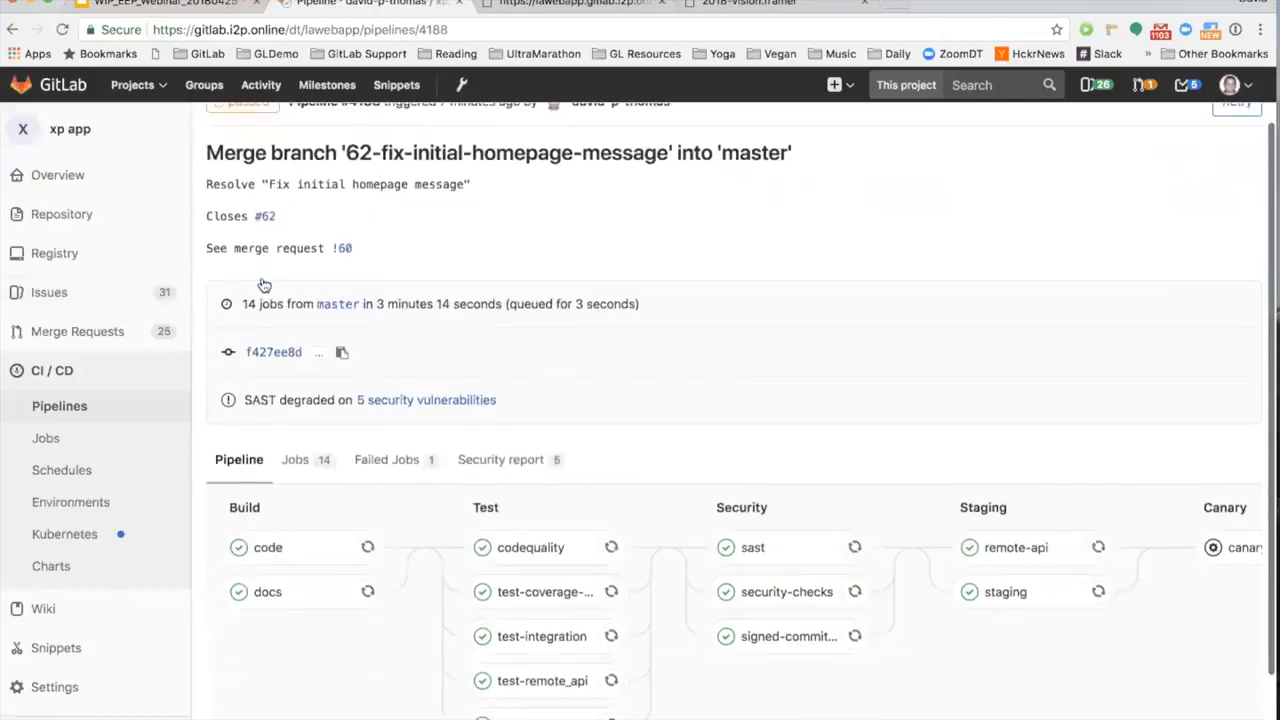